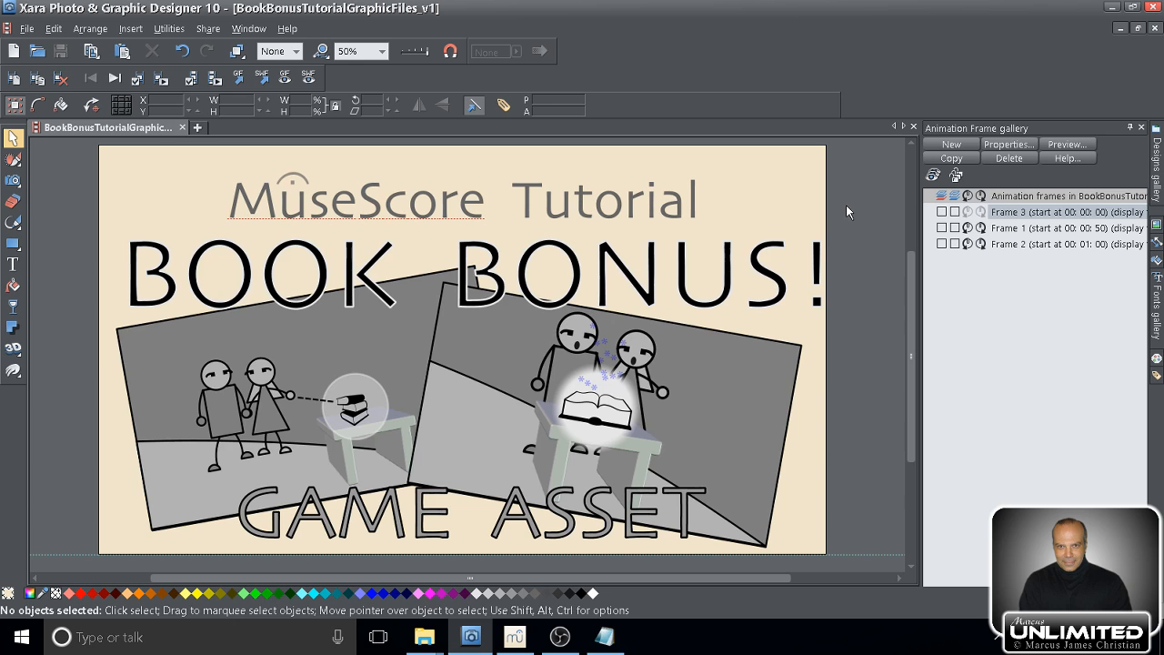
Review animation Frame 1 with the stacked books and Frame 2 with the open book.
click(1077, 228)
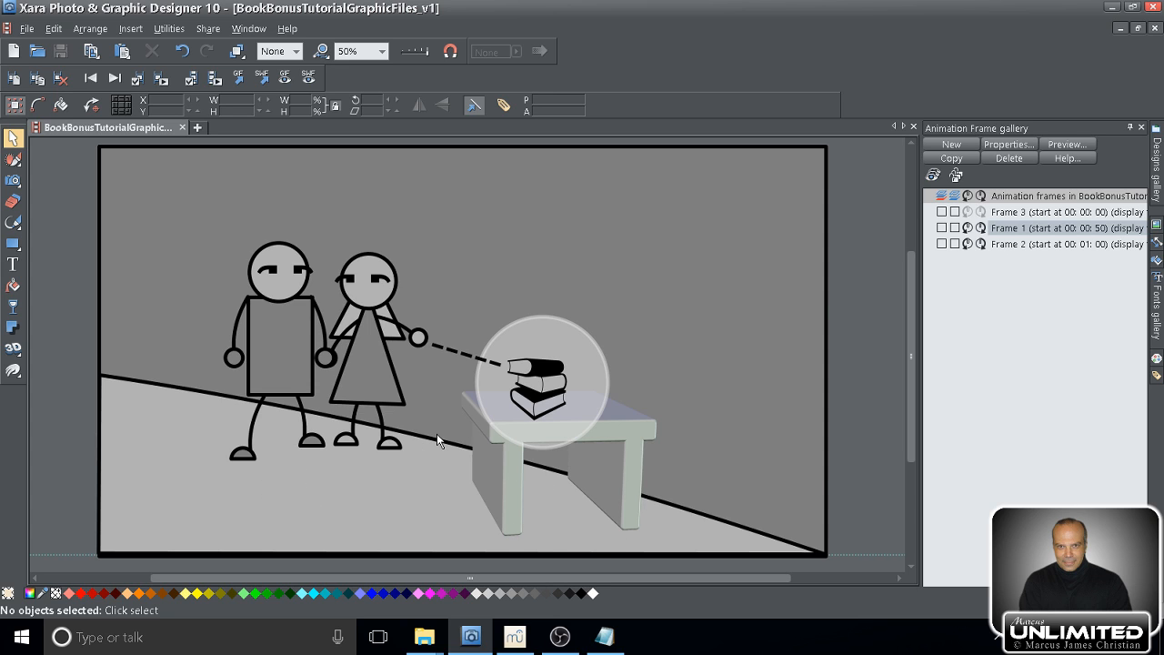
click(1033, 246)
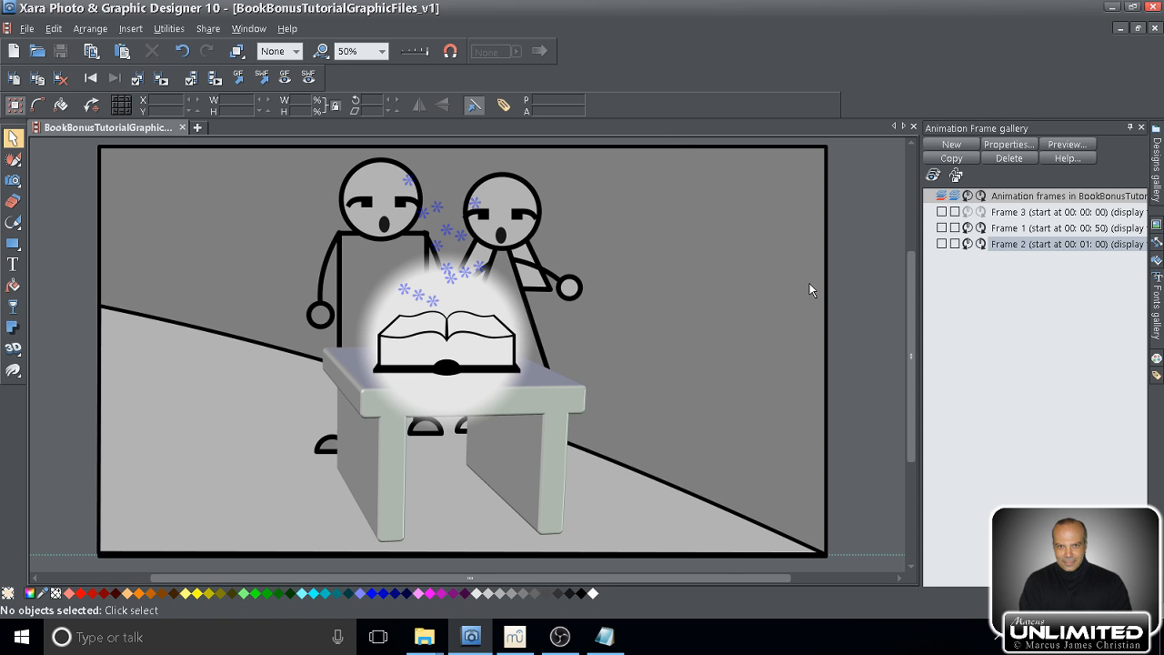
click(1044, 230)
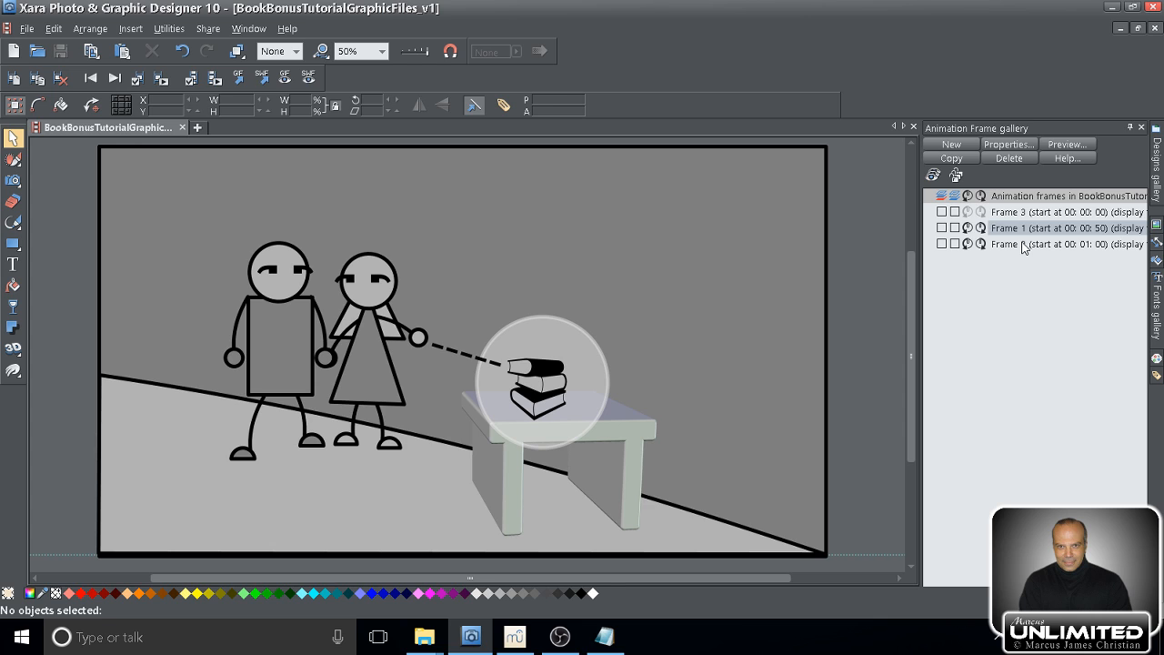
click(1024, 245)
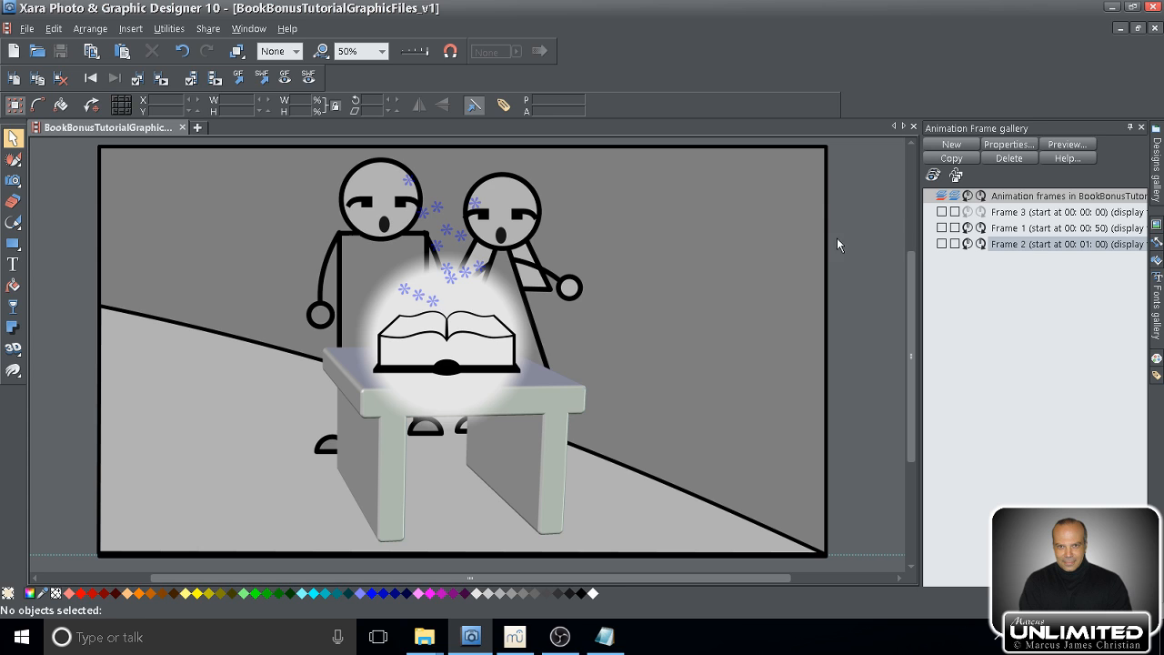
Switch to MuseScore 2 and check which program version is installed.
click(515, 637)
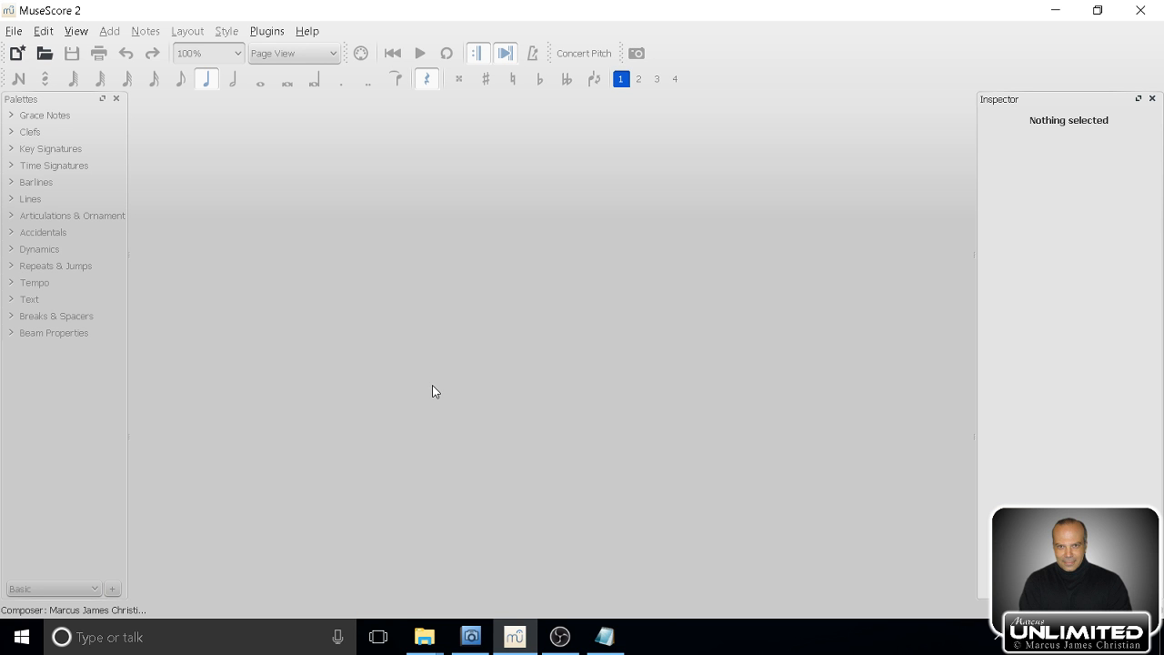
click(307, 32)
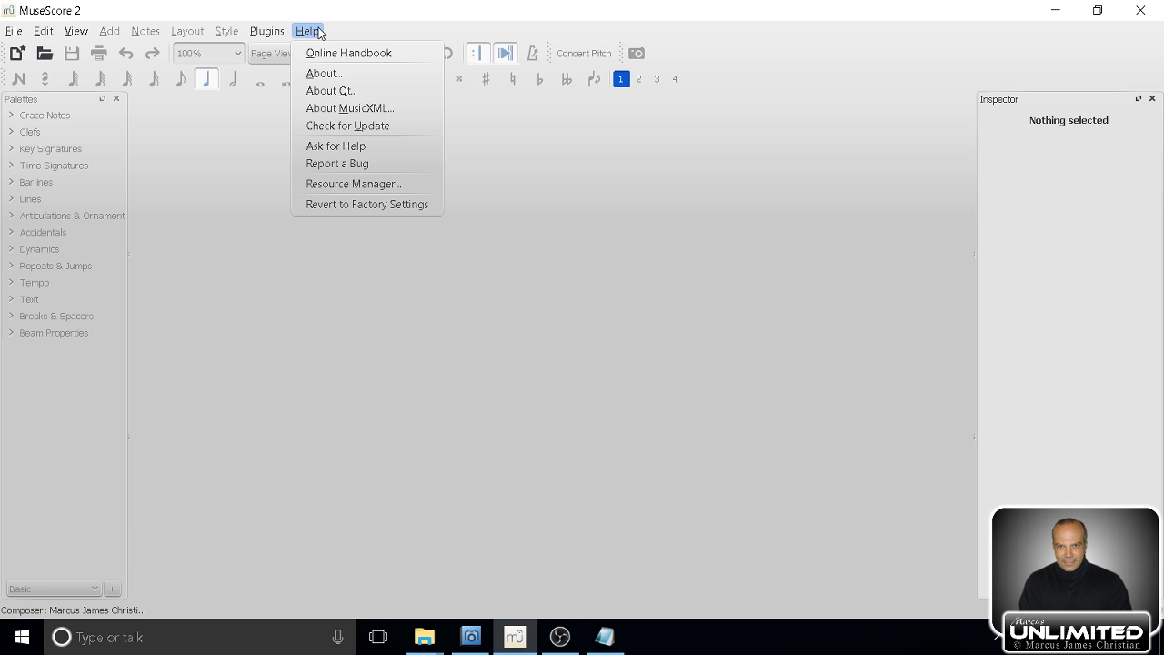
click(304, 74)
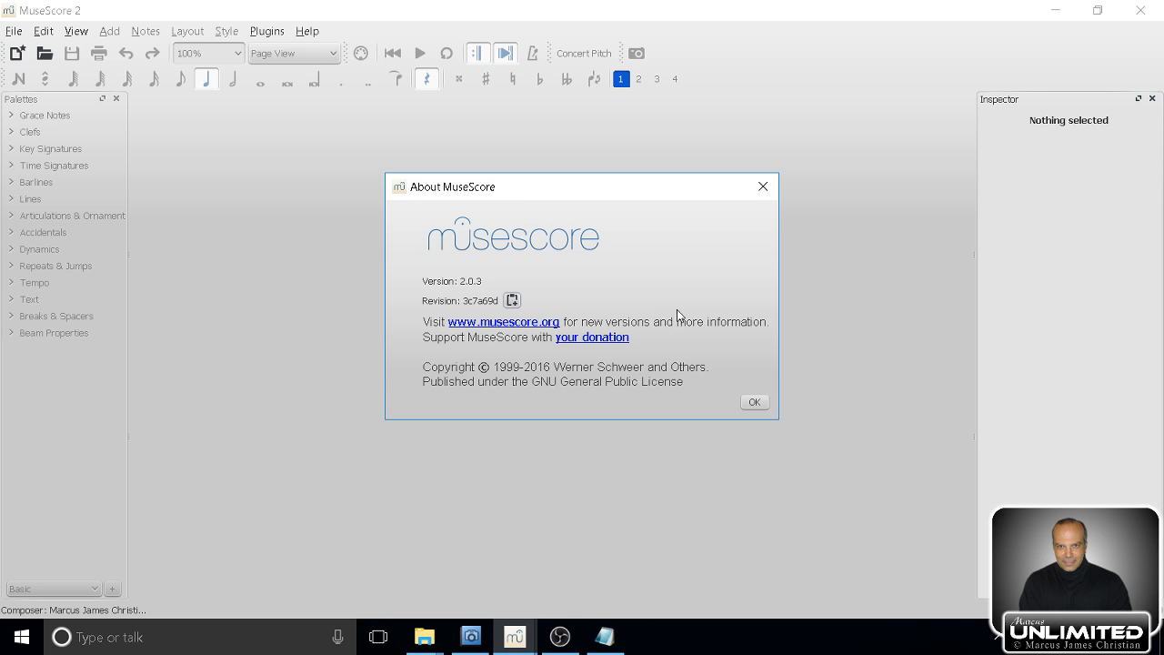
click(755, 402)
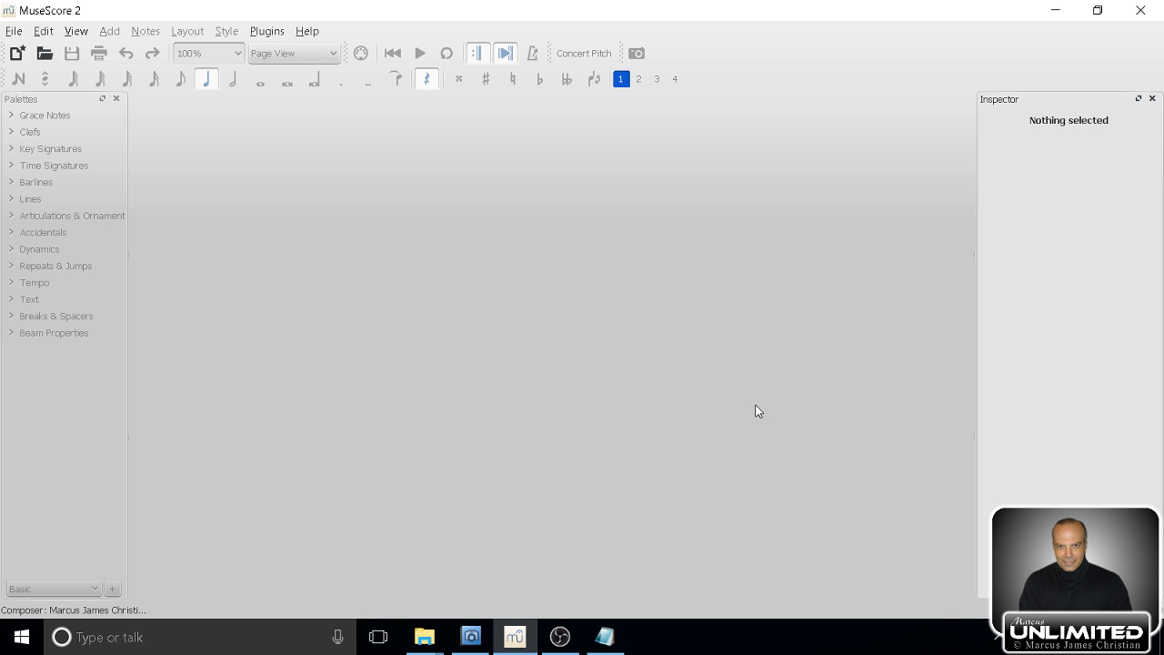
Start a new score titled "Book Bonus v3" and continue to the template selection.
click(15, 35)
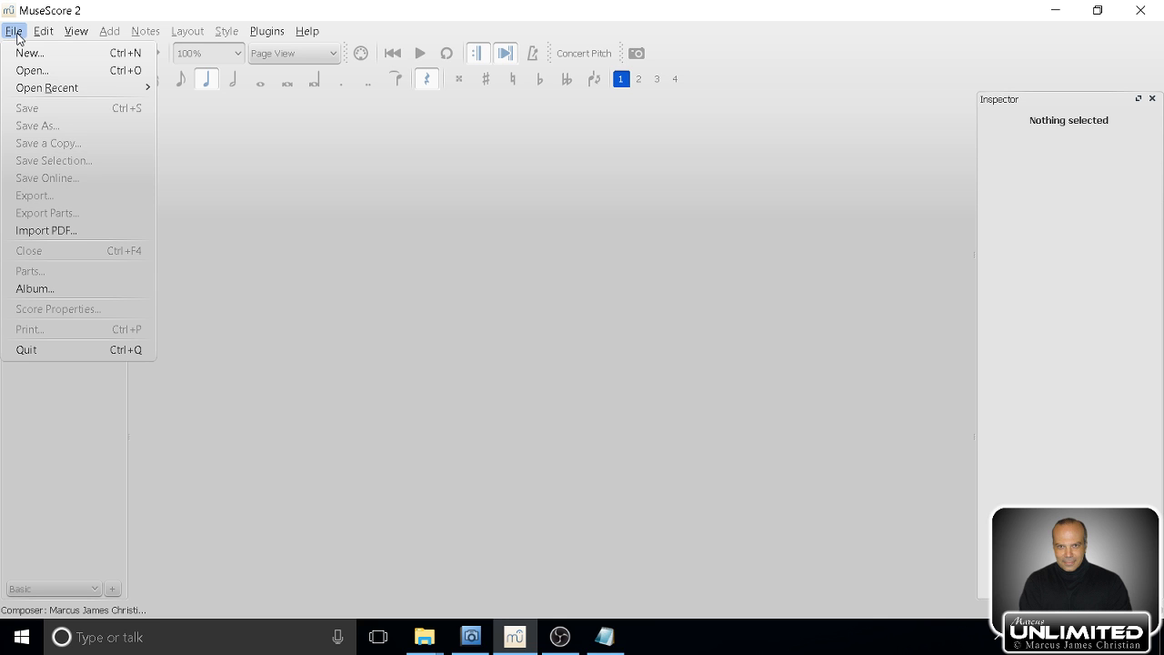
click(18, 53)
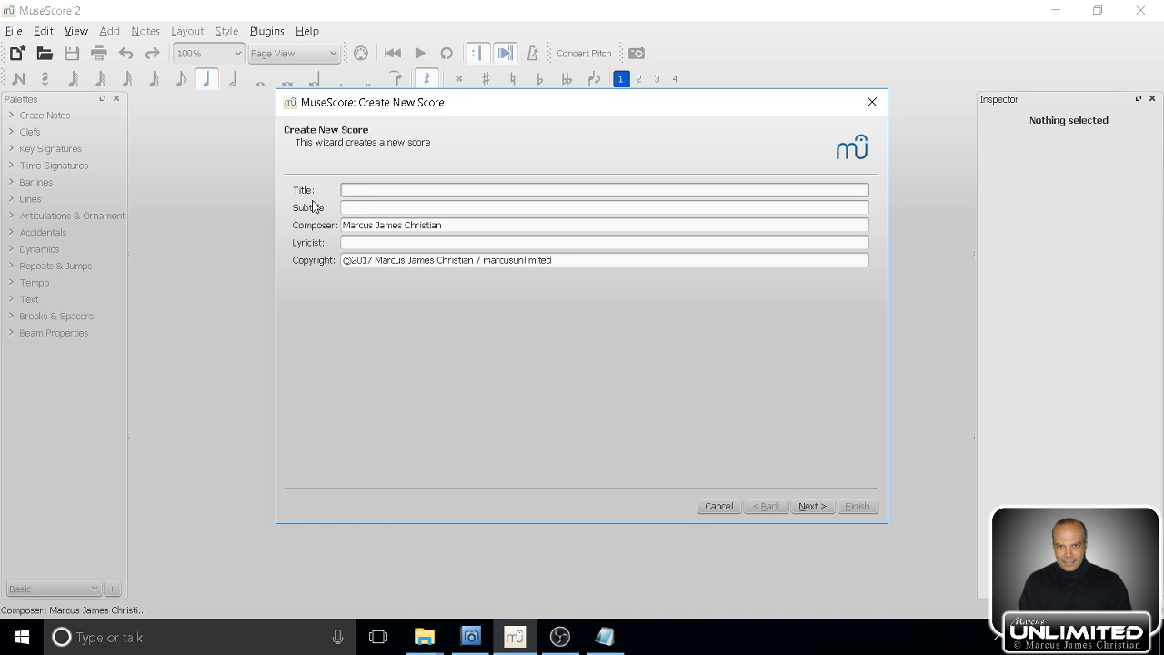
text(Book Bonus)
text(v3)
click(813, 509)
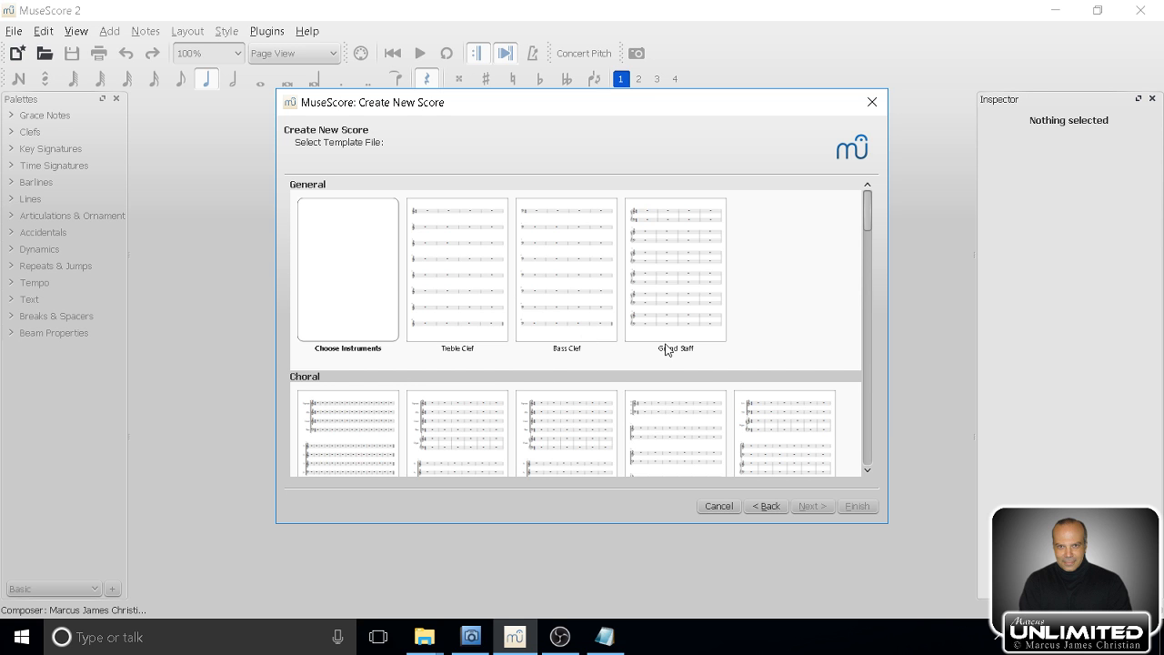
Use the Choose Instruments template and add Crotales and Mezzo-soprano to the score.
double_click(356, 300)
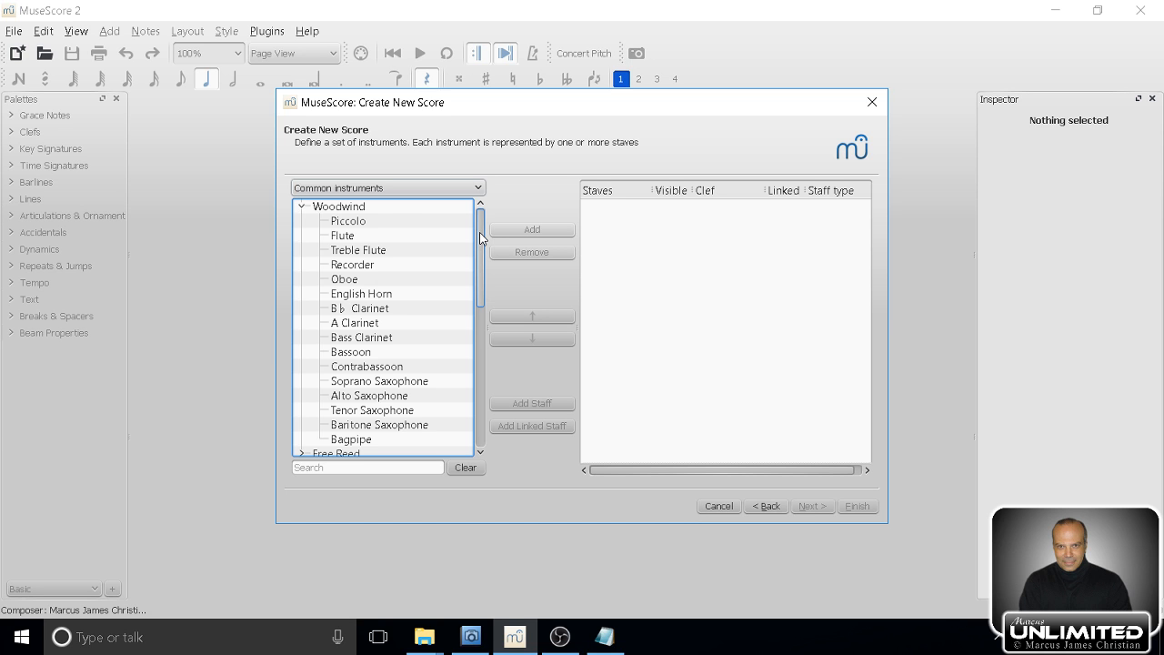
scroll(481, 239, down, 4)
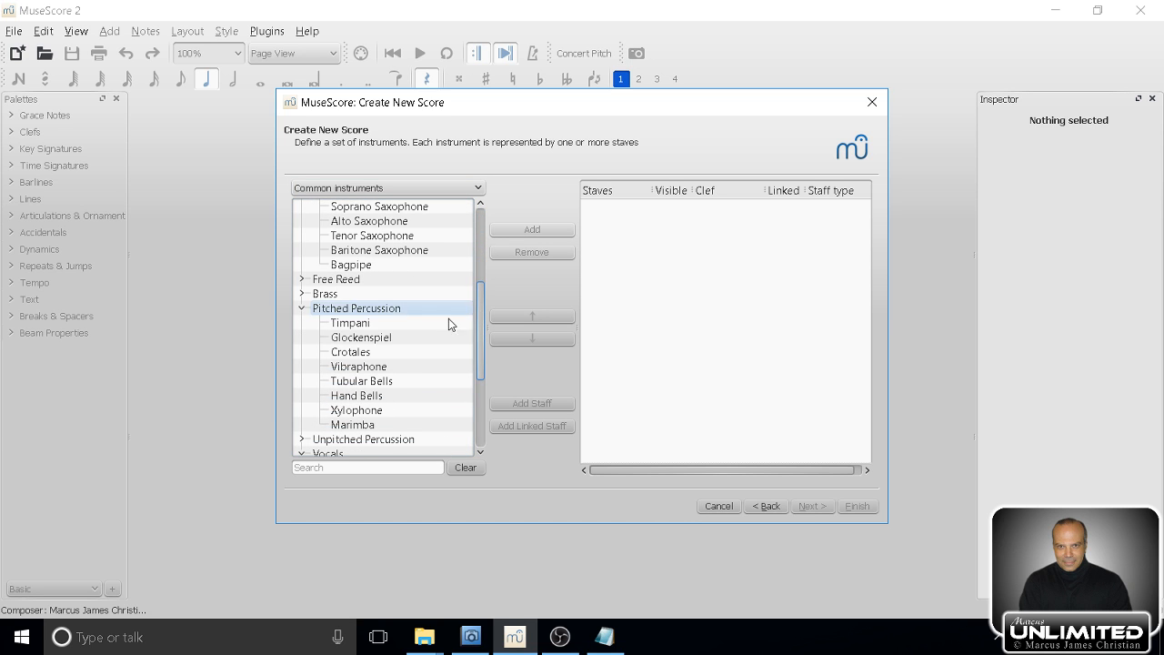
click(384, 352)
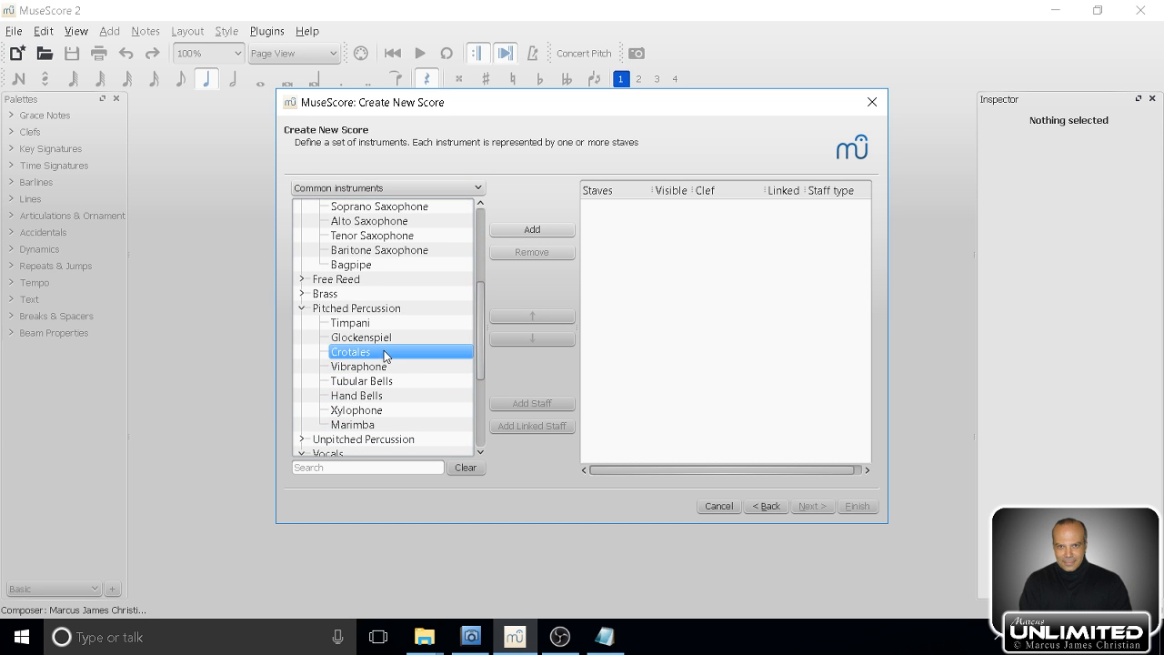
click(535, 235)
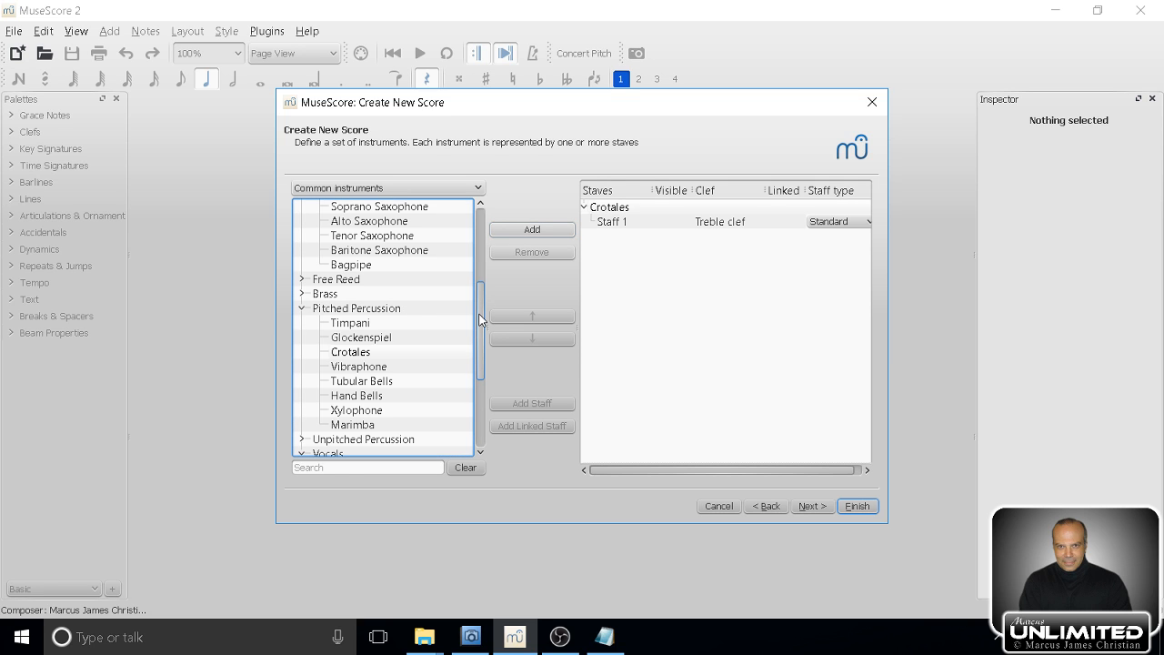
drag(484, 301, 480, 351)
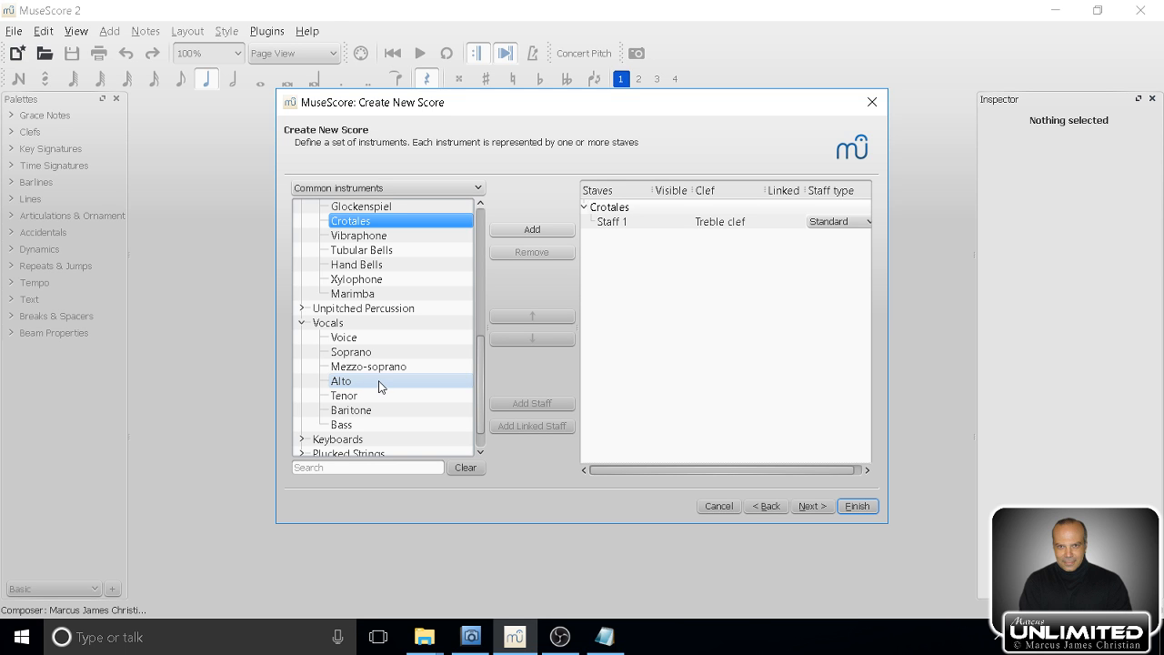
click(423, 370)
click(544, 234)
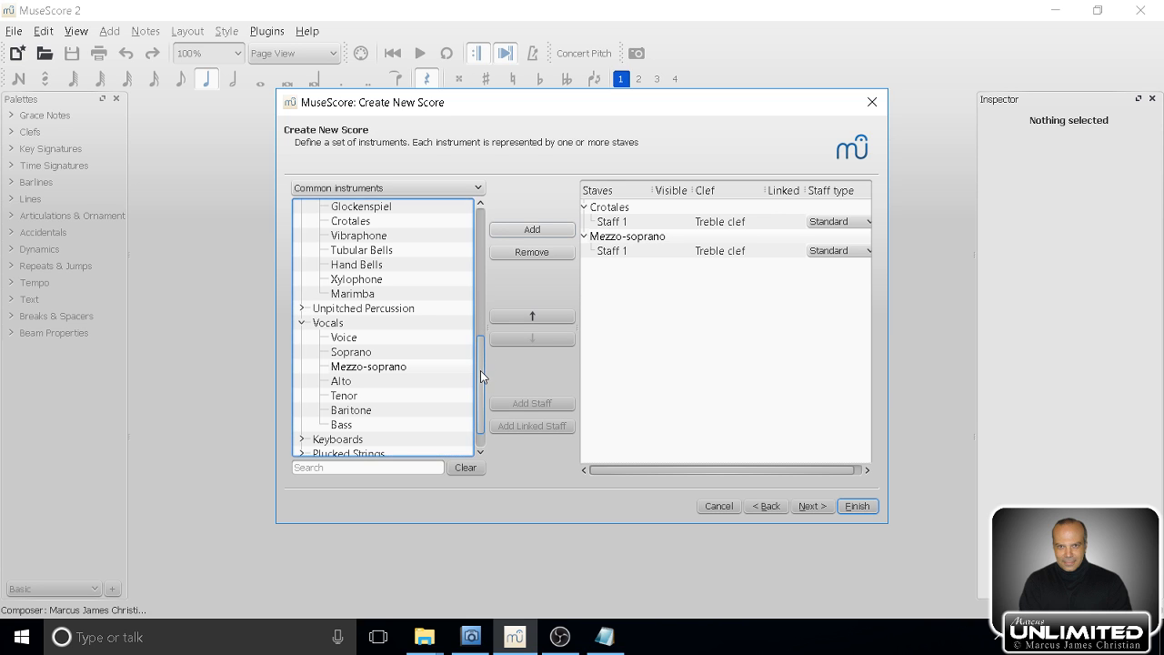
Add the Oboe and Contrabassoon woodwinds below the other staves and accept the instrument set.
drag(479, 391, 485, 240)
click(418, 279)
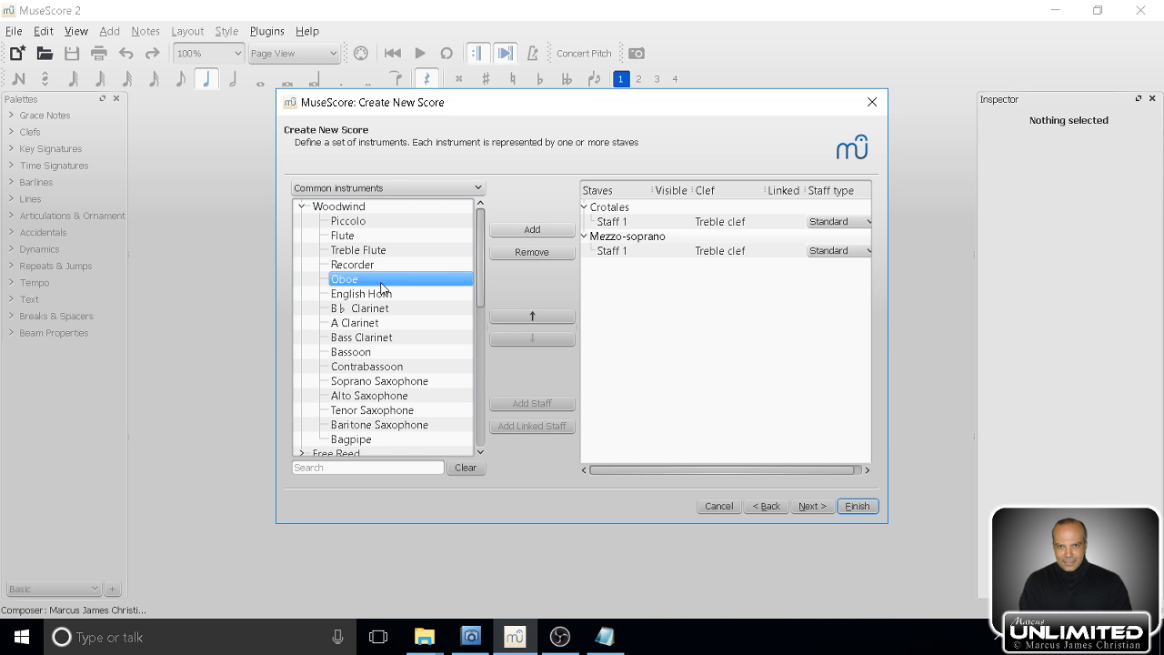
click(558, 232)
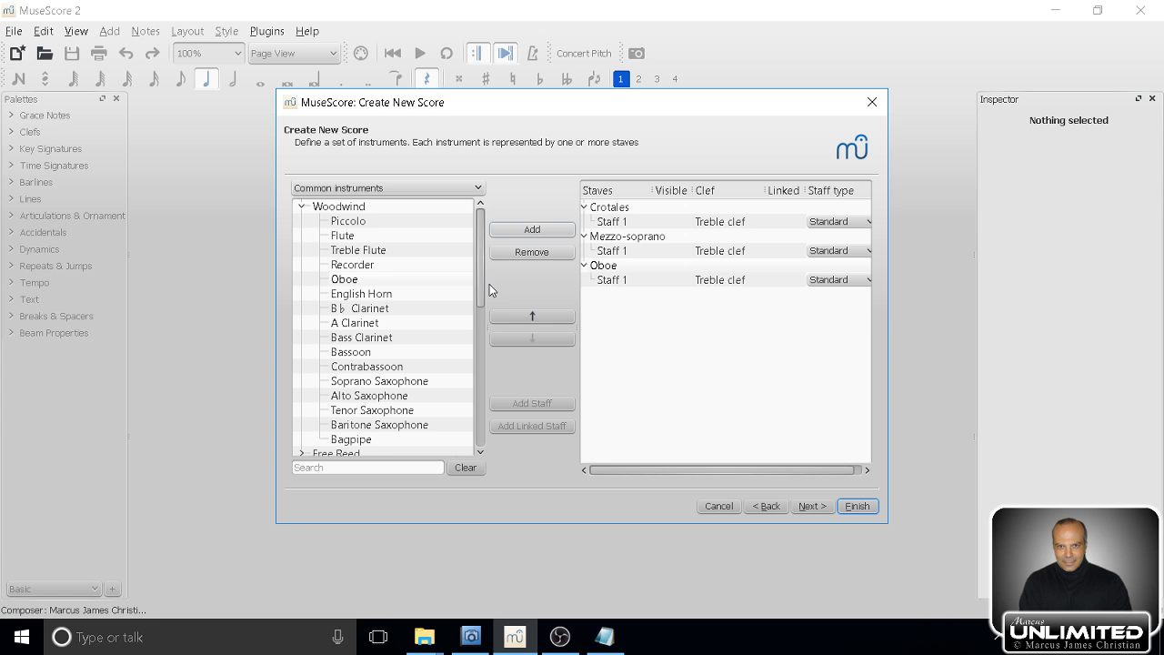
click(384, 368)
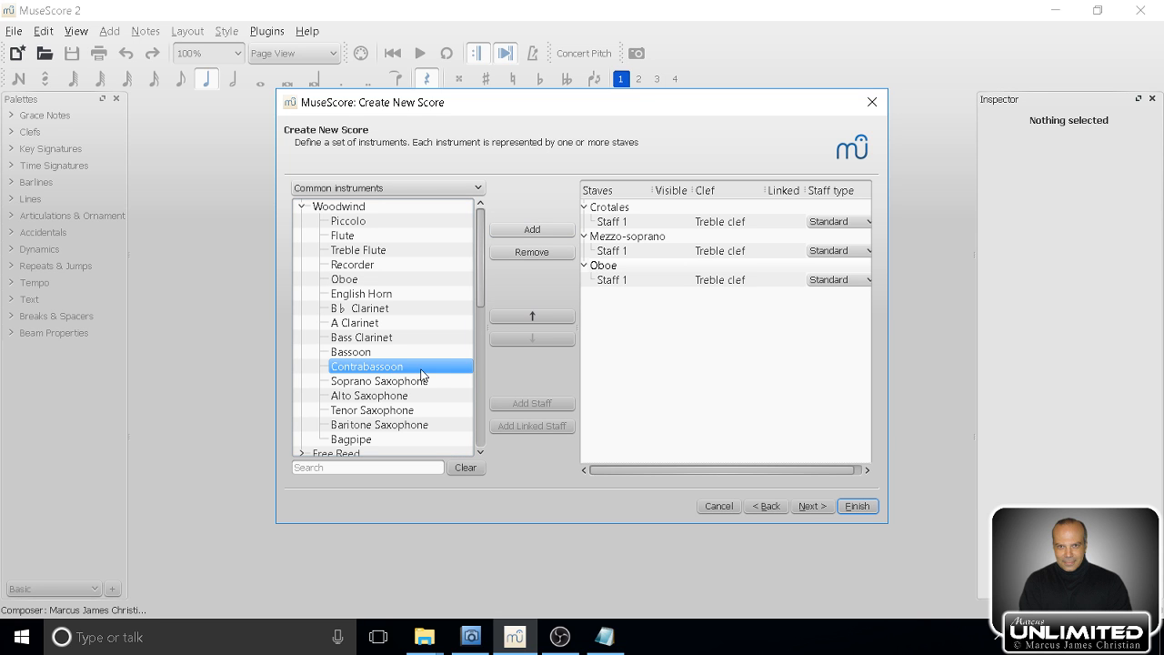
click(533, 231)
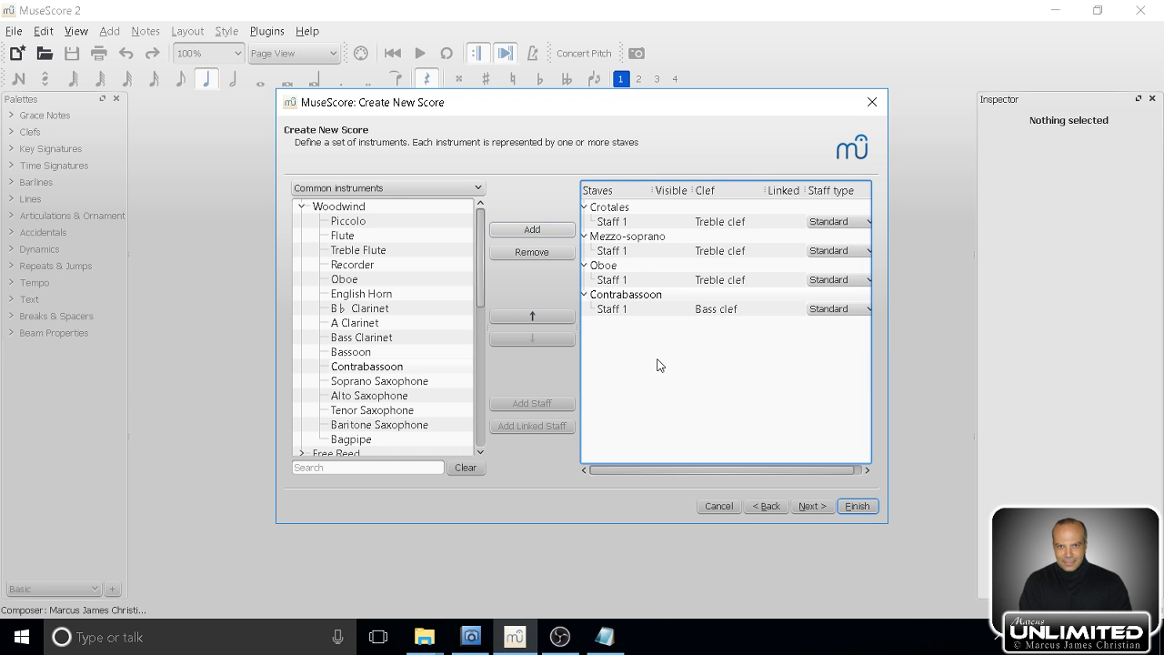
click(820, 504)
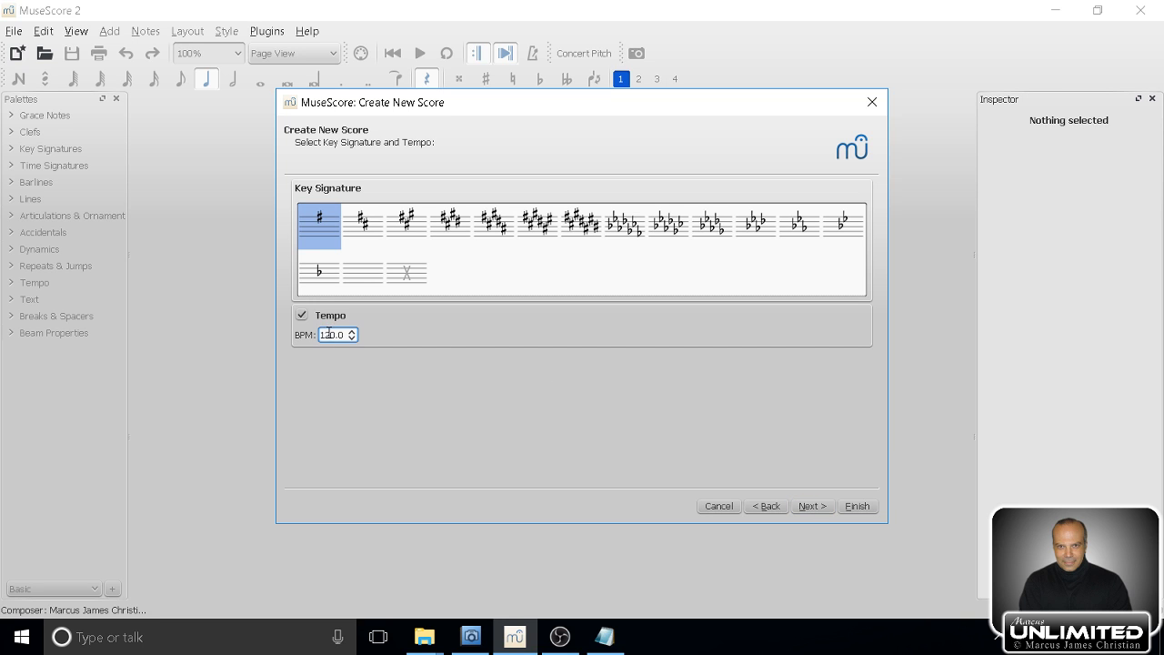
Set the new score's tempo to 118 BPM and continue to the time signature settings.
drag(328, 333, 323, 329)
double_click(327, 336)
text(118)
click(821, 506)
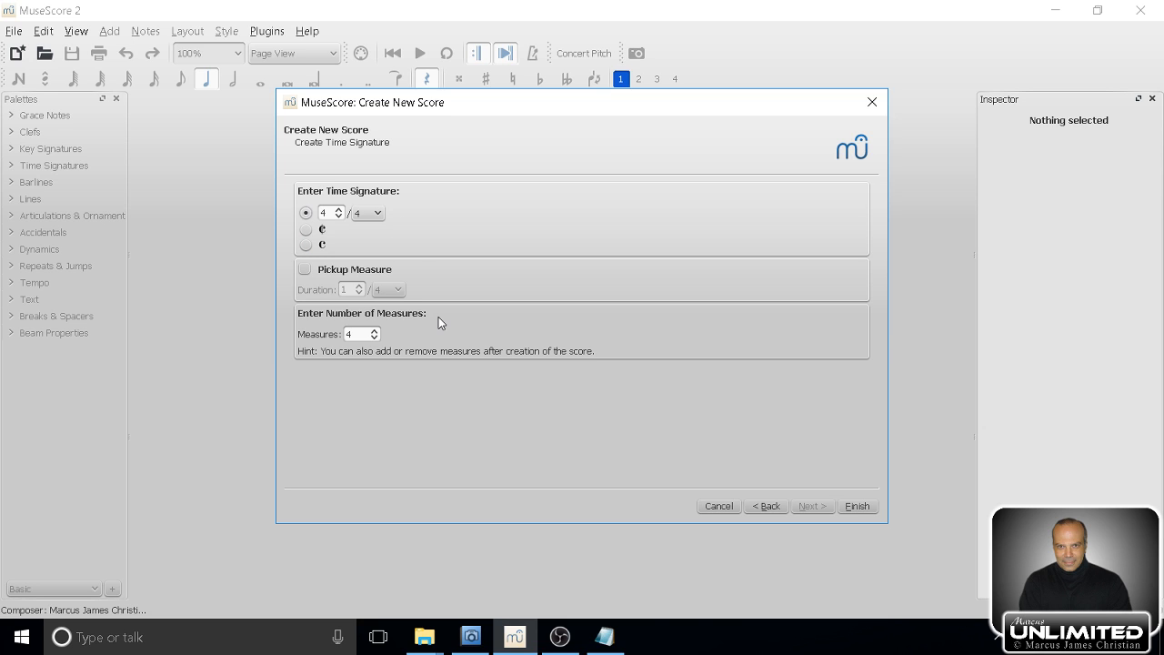
Set the number of measures to 4 and finish creating the score.
double_click(353, 335)
text(5)
key(BackSpace)
text(3)
key(BackSpace)
text(4)
click(858, 507)
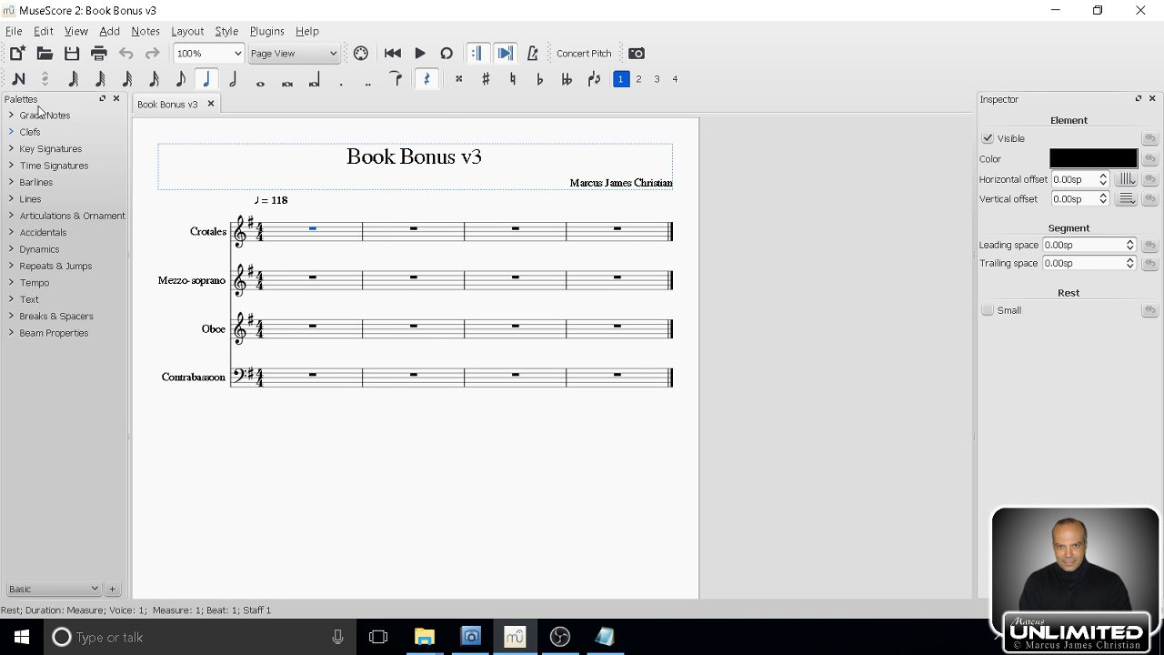
Save the score as the MuseScore file "Book Bonus v3" and clear the selection in the score.
click(13, 31)
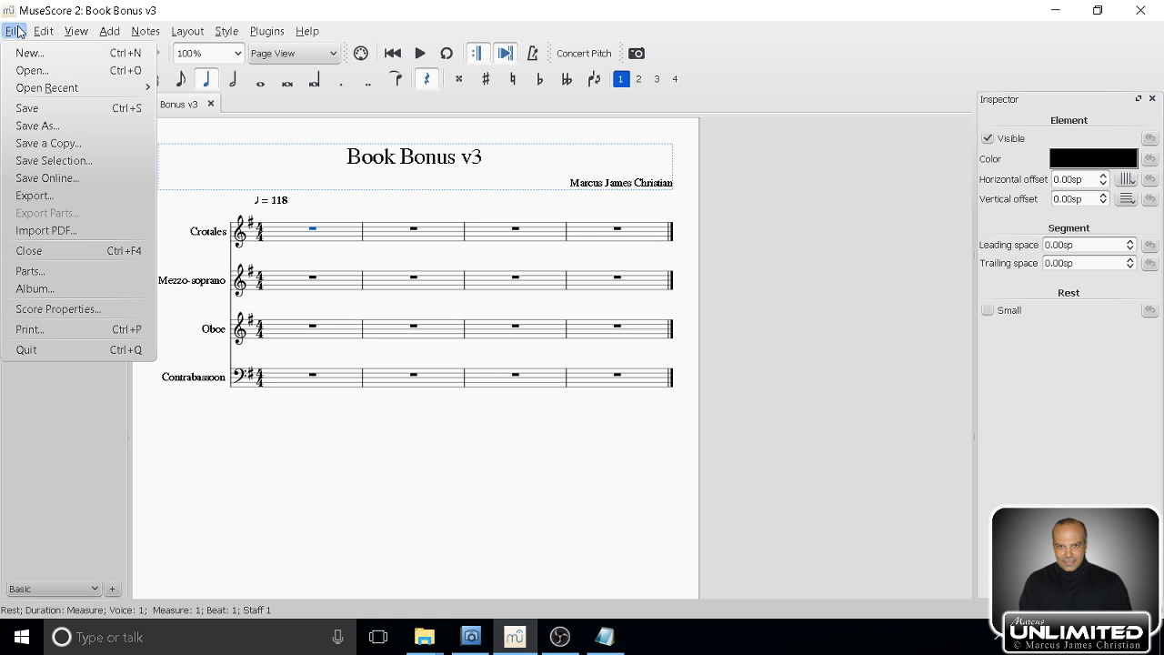
click(60, 125)
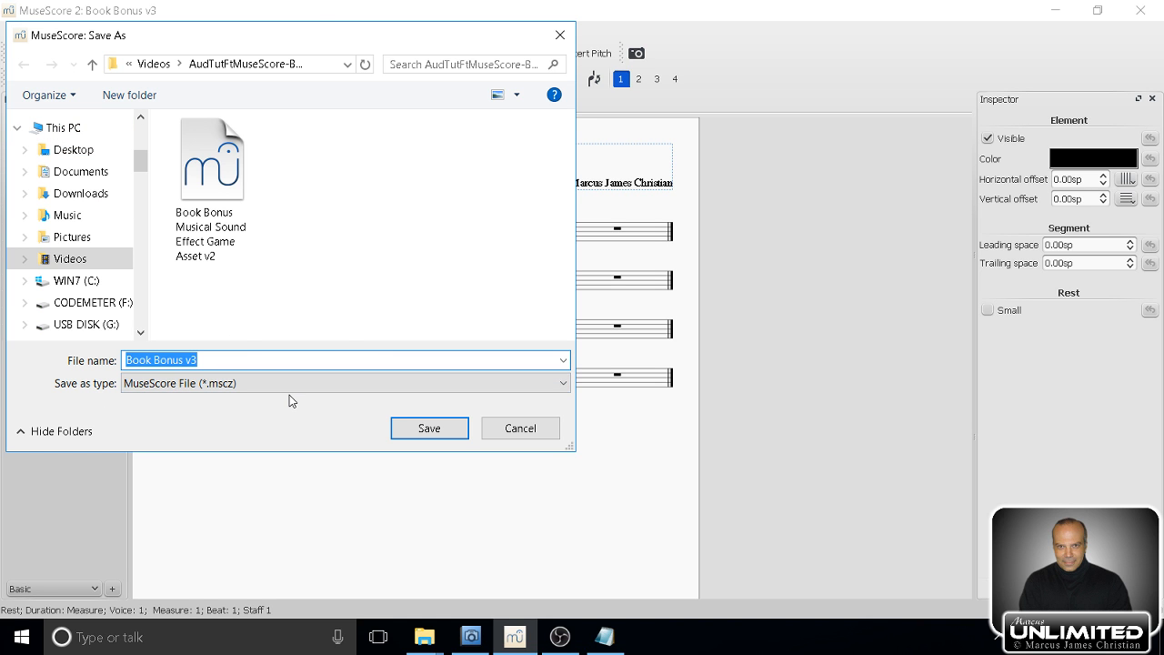
click(420, 433)
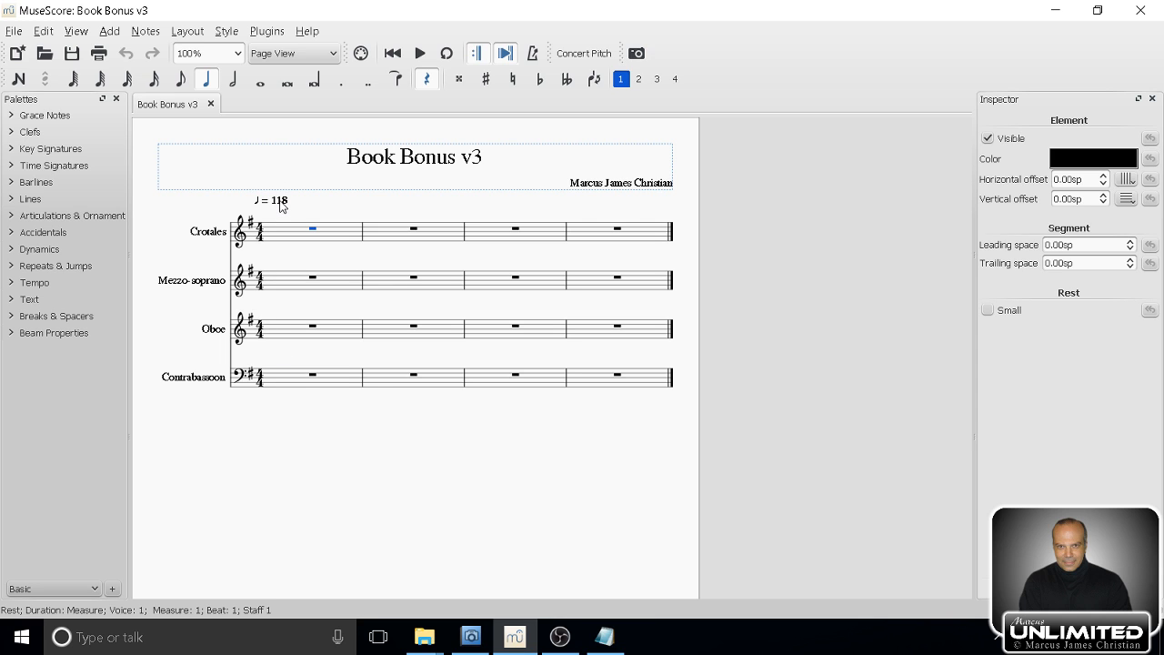
click(323, 416)
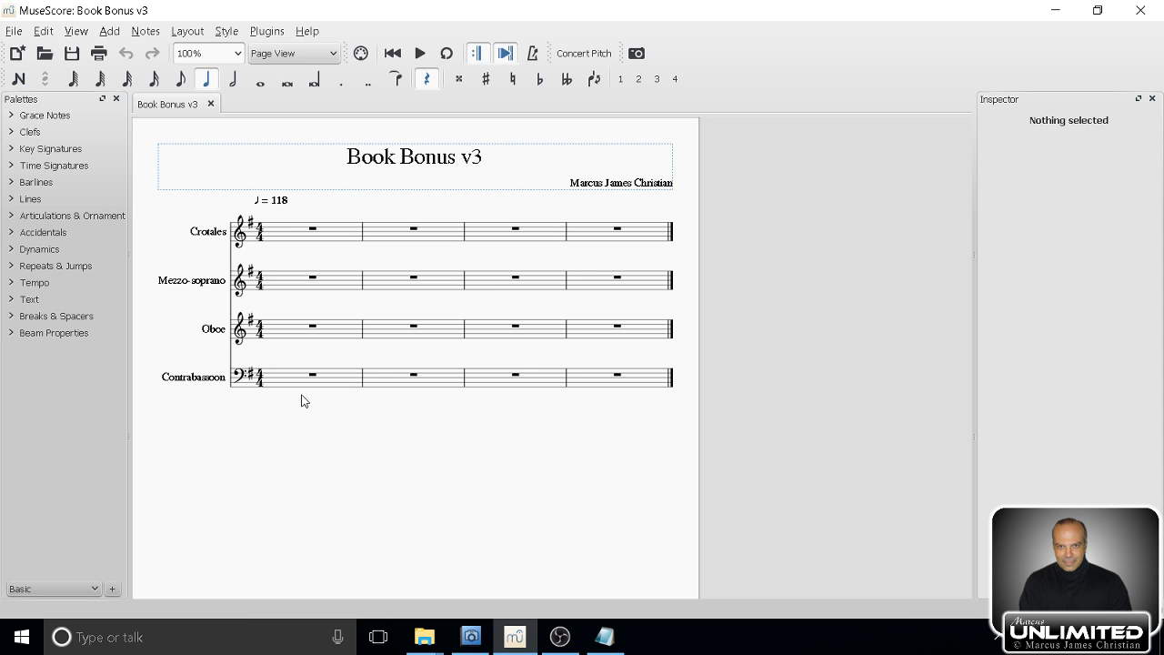
Enter quarter notes E4, F#4 and G4 on the first three beats of the Oboe's first measure.
click(350, 344)
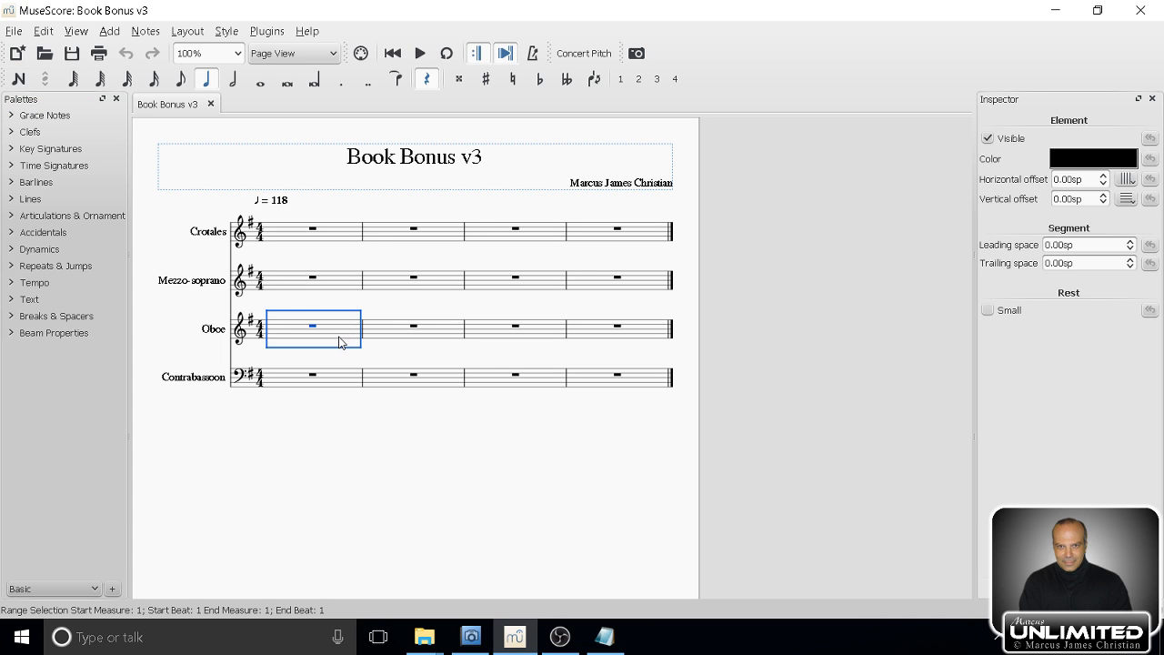
key(n)
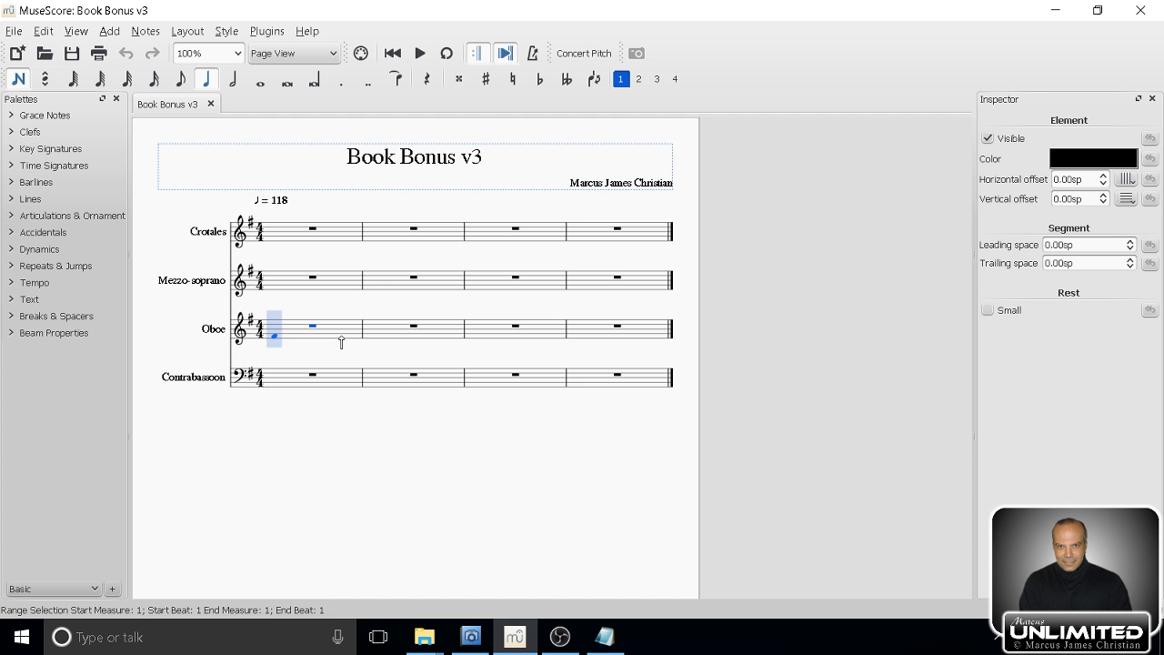
click(75, 31)
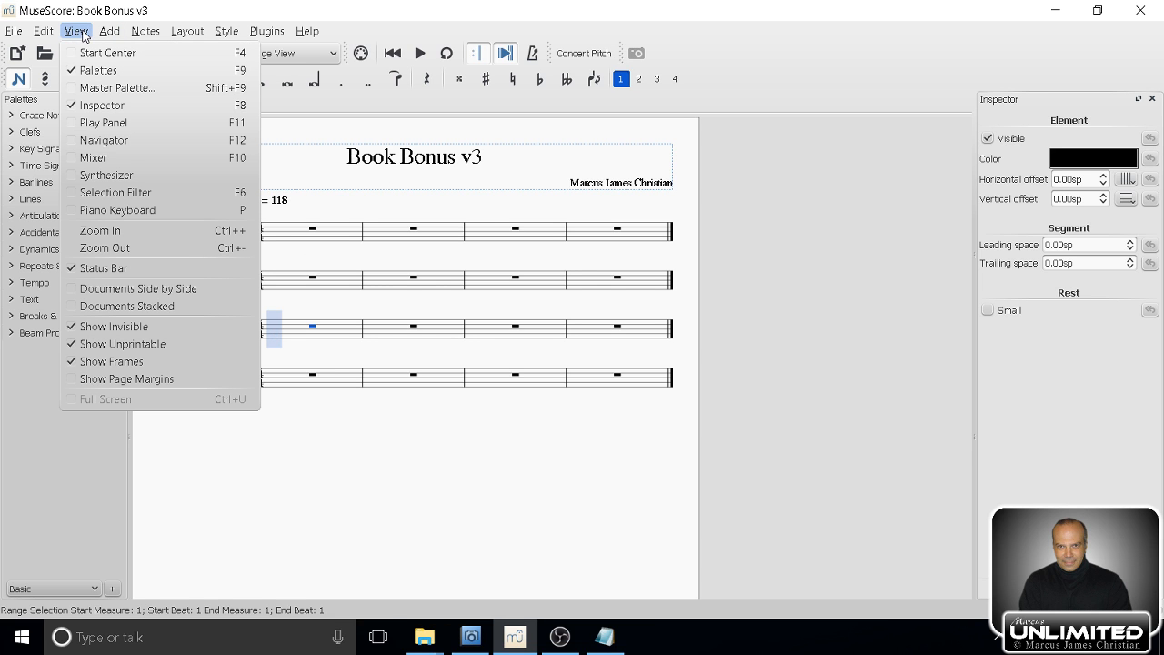
click(128, 230)
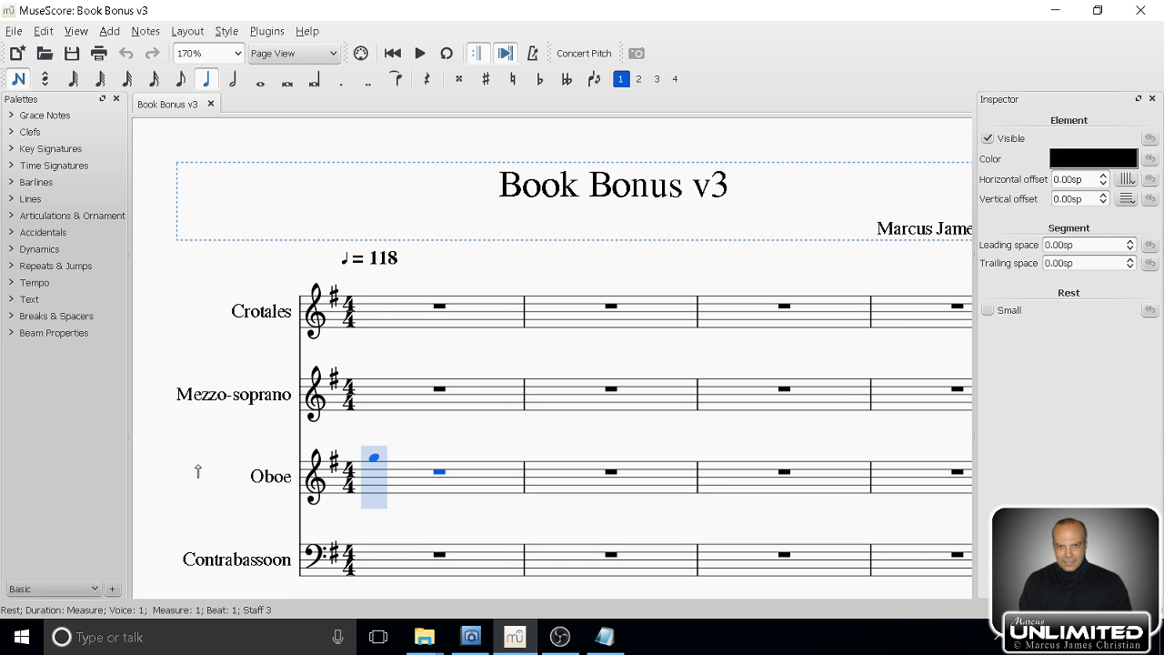
key(Escape)
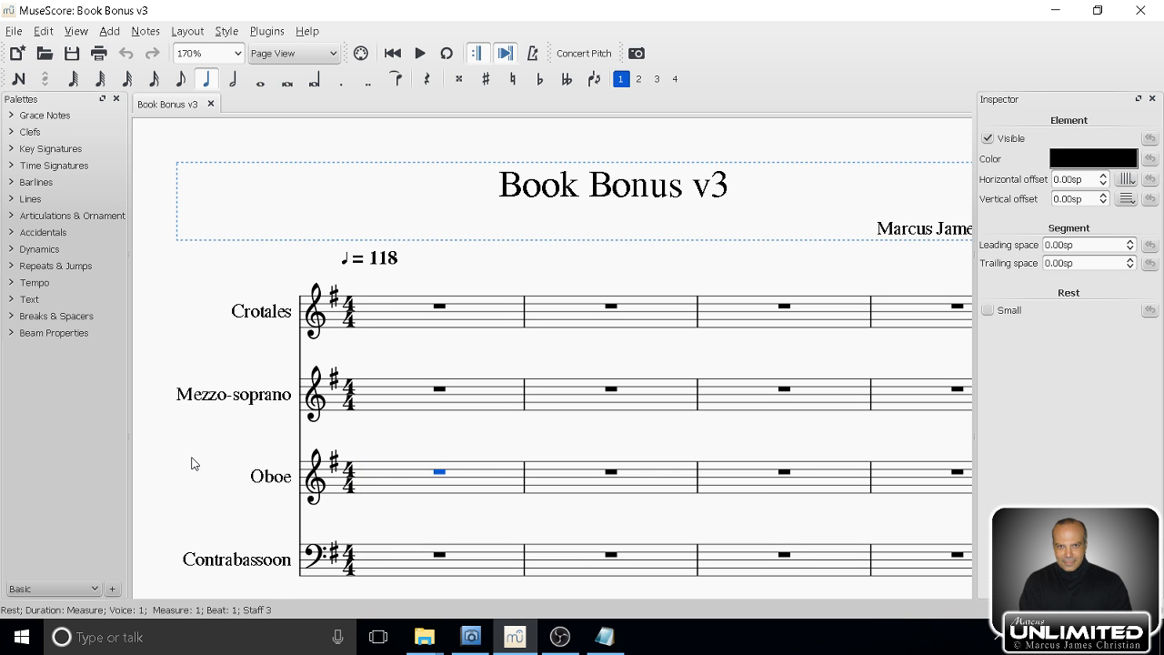
drag(191, 462, 185, 406)
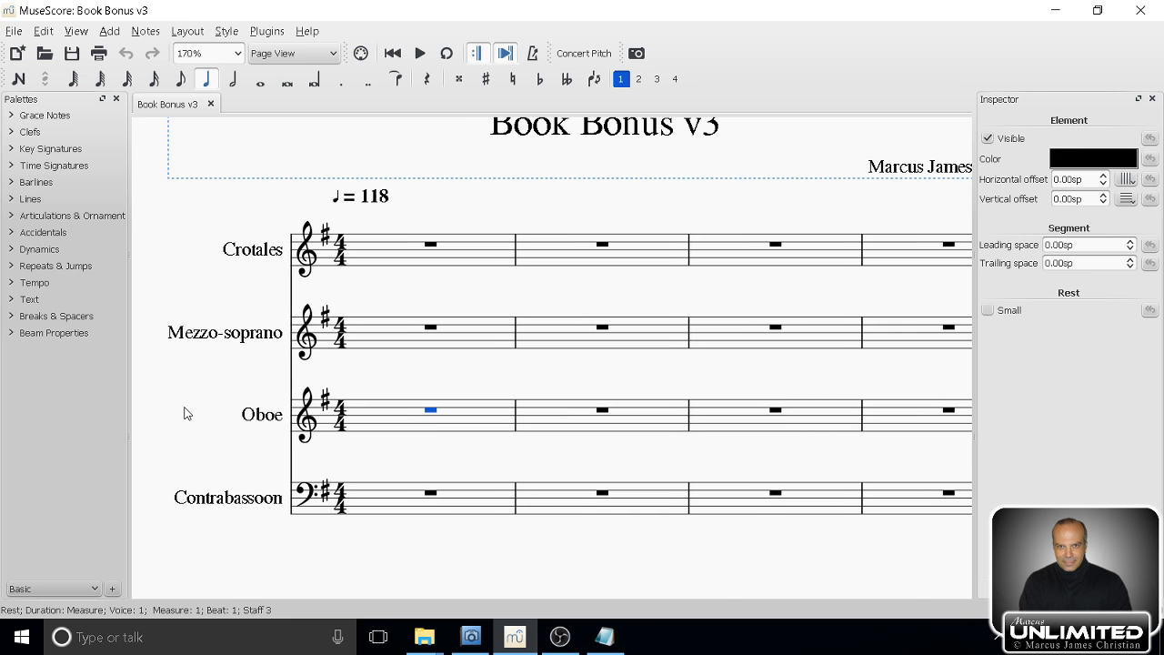
key(n)
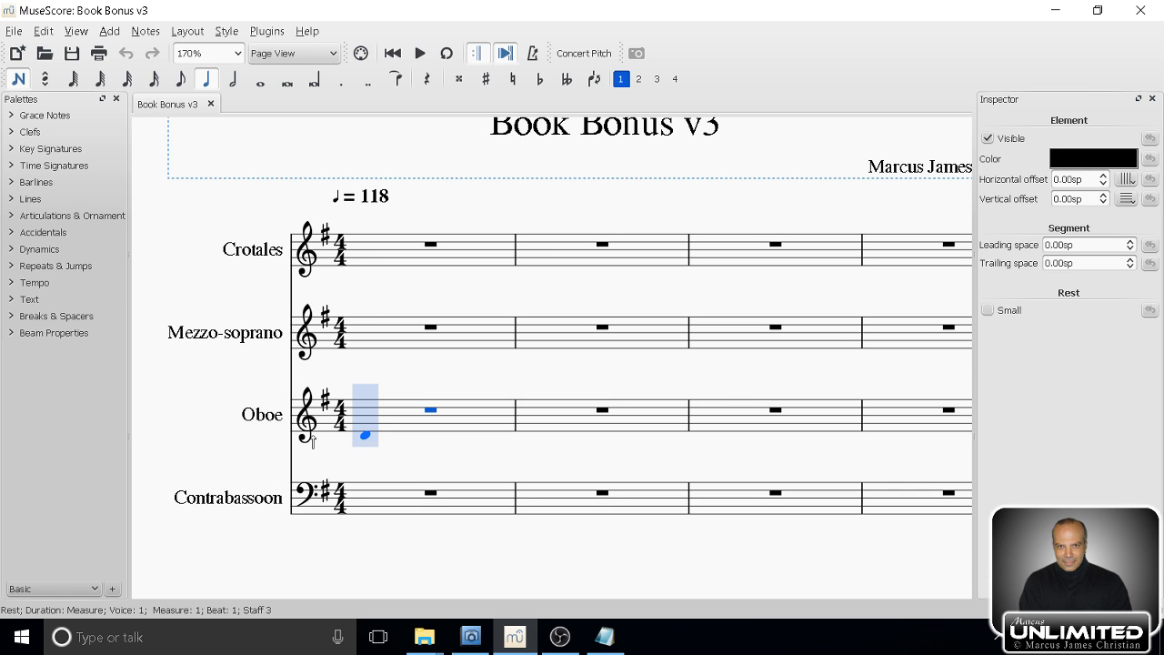
click(368, 434)
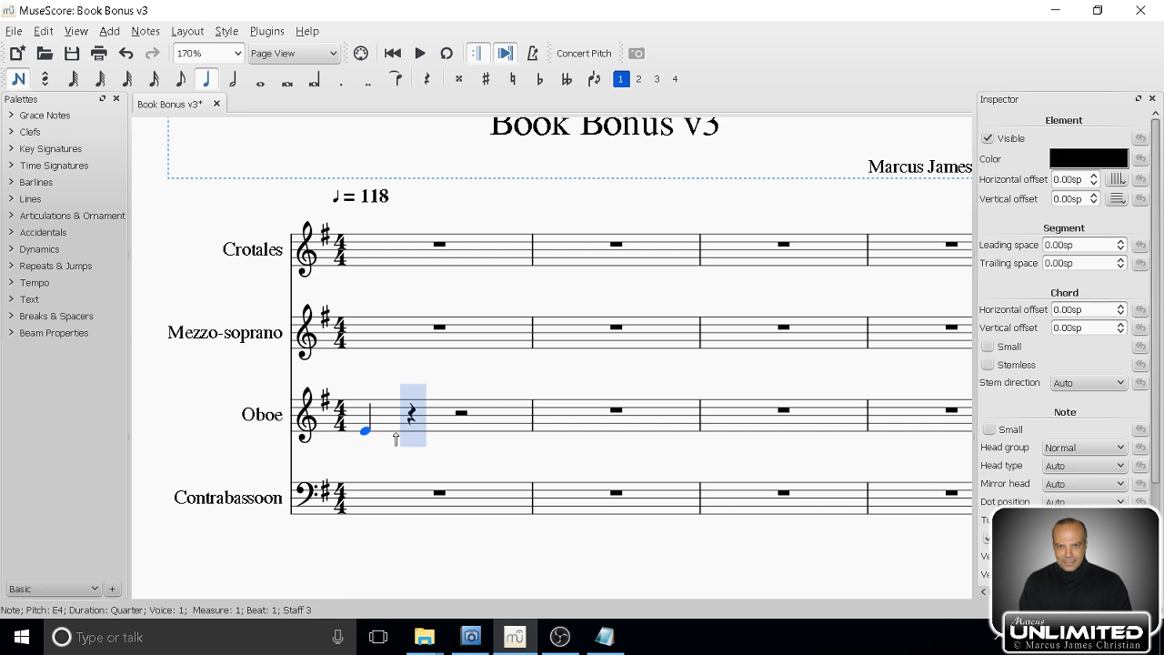
click(403, 434)
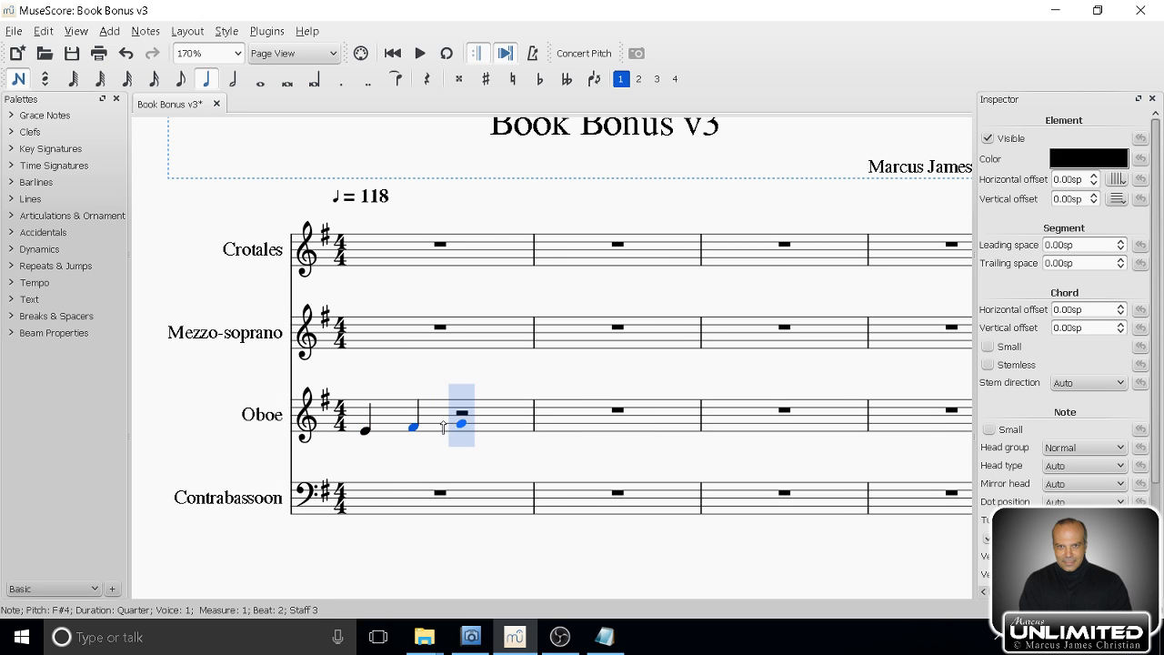
click(443, 429)
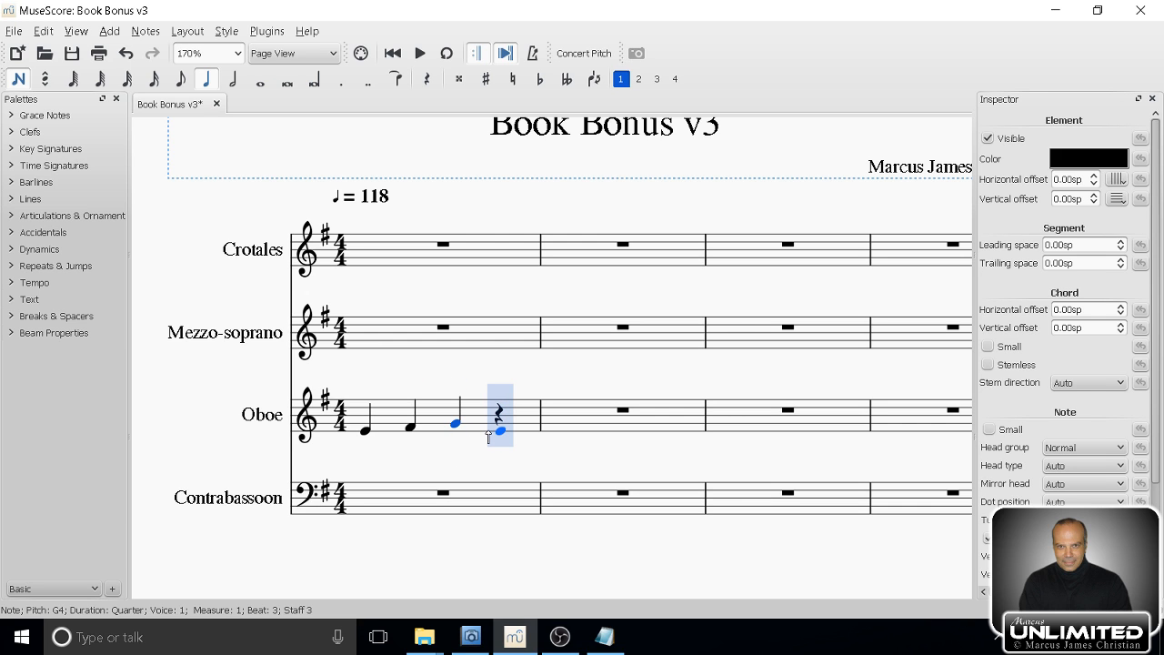
Fill beat 4 of the Oboe's first measure with eighth notes A4 and G4.
key(Right)
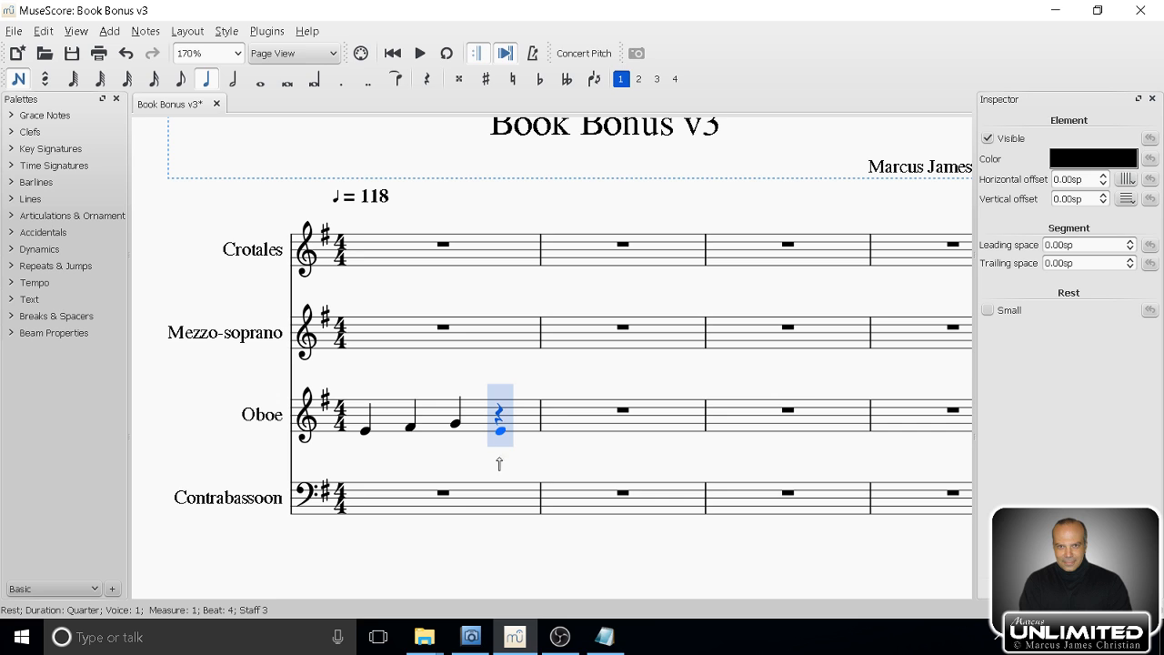
click(182, 78)
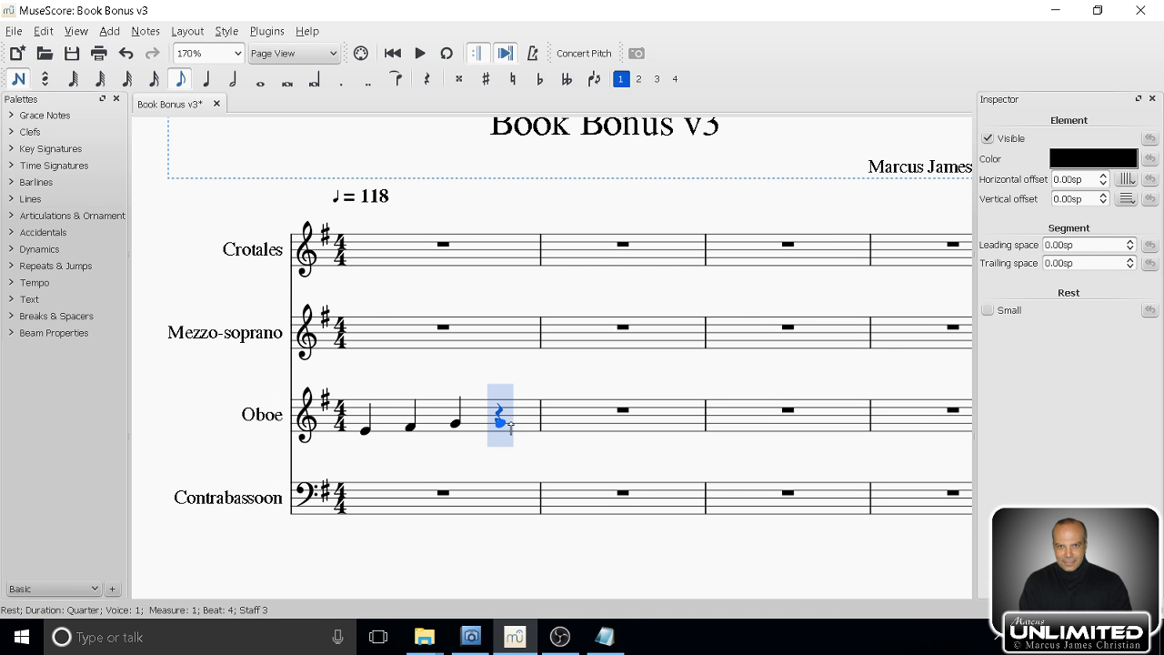
click(512, 423)
click(531, 423)
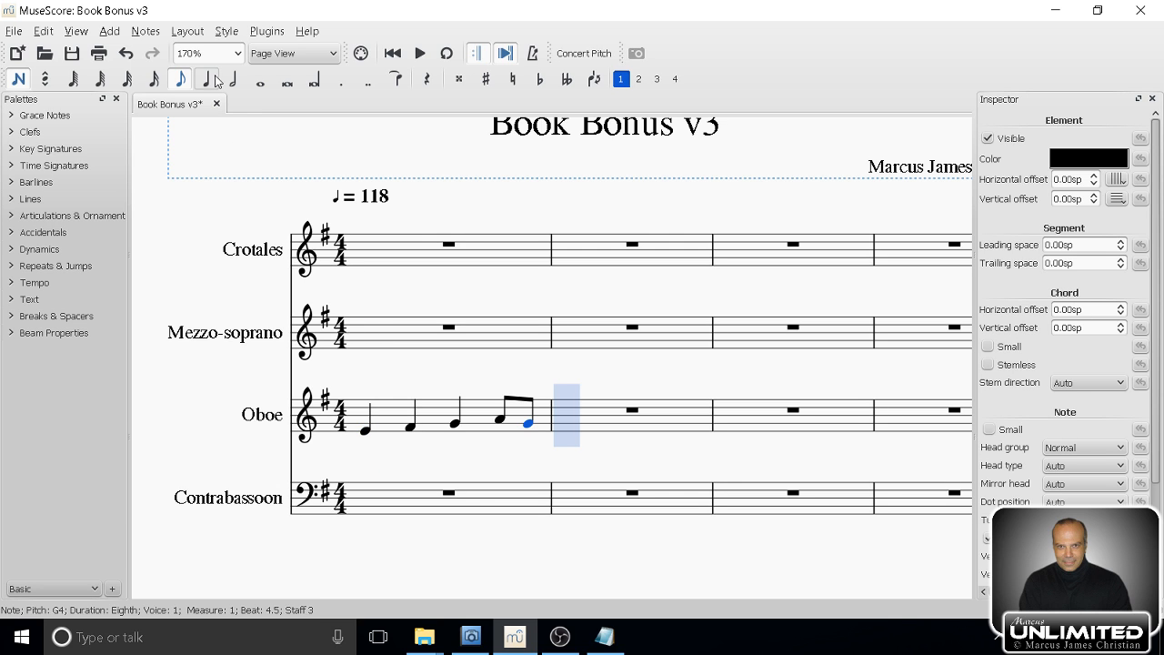
Enter quarter notes F#4, G4 and A4 on the first three beats of the Oboe's second measure.
key(Right)
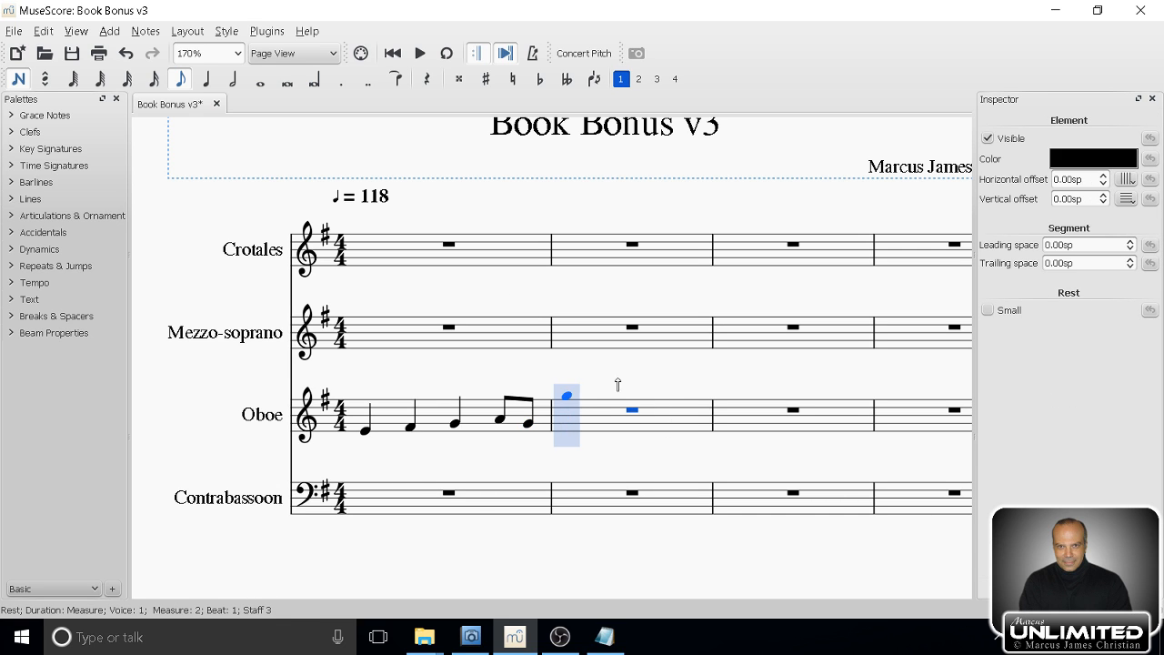
click(207, 78)
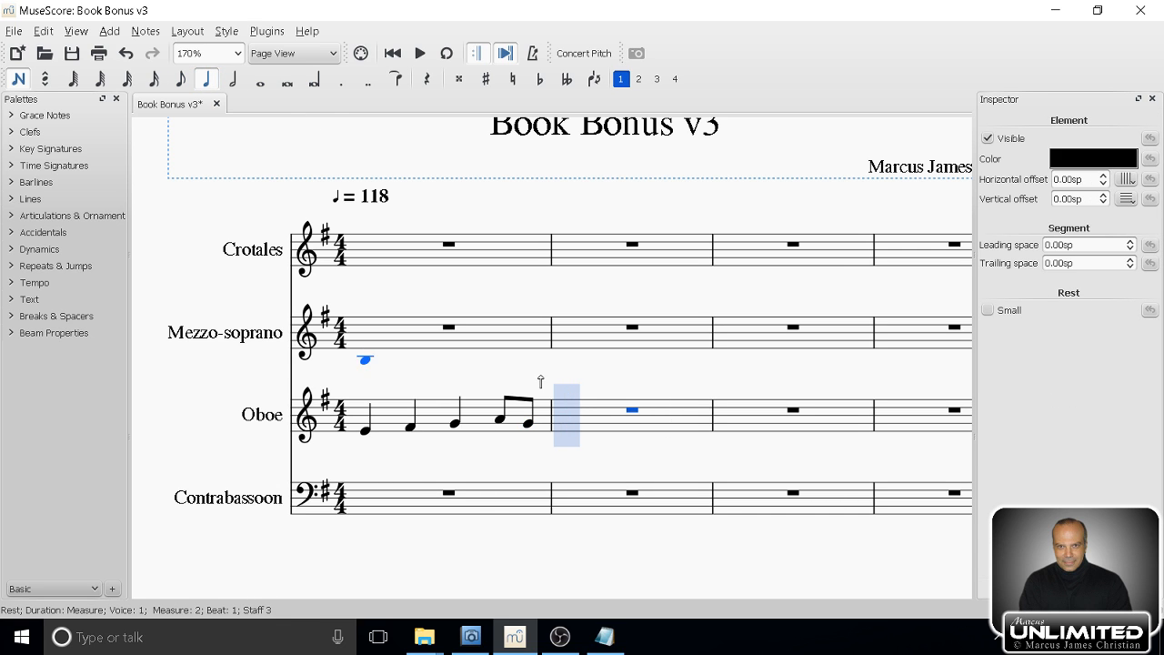
click(569, 427)
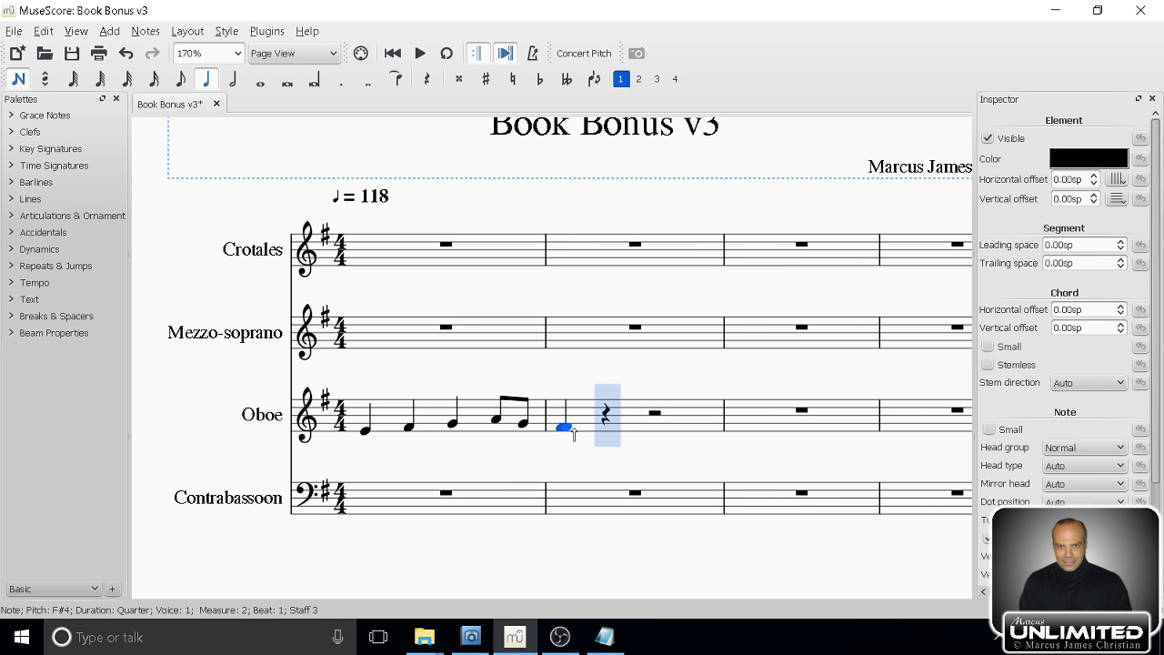
click(607, 421)
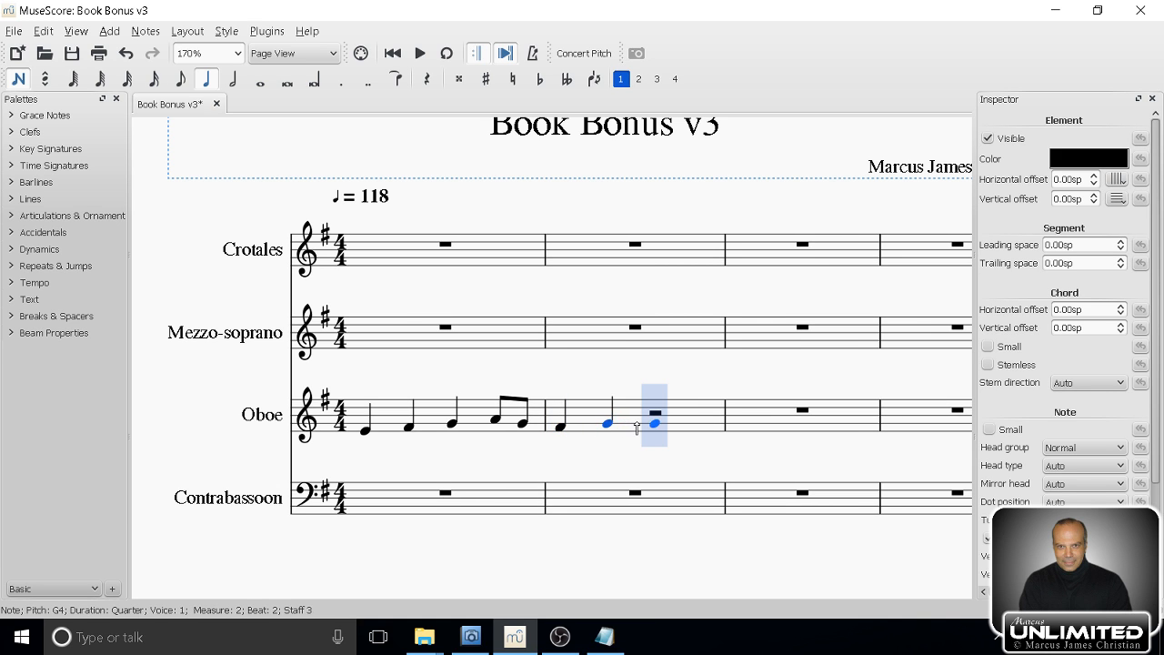
click(642, 420)
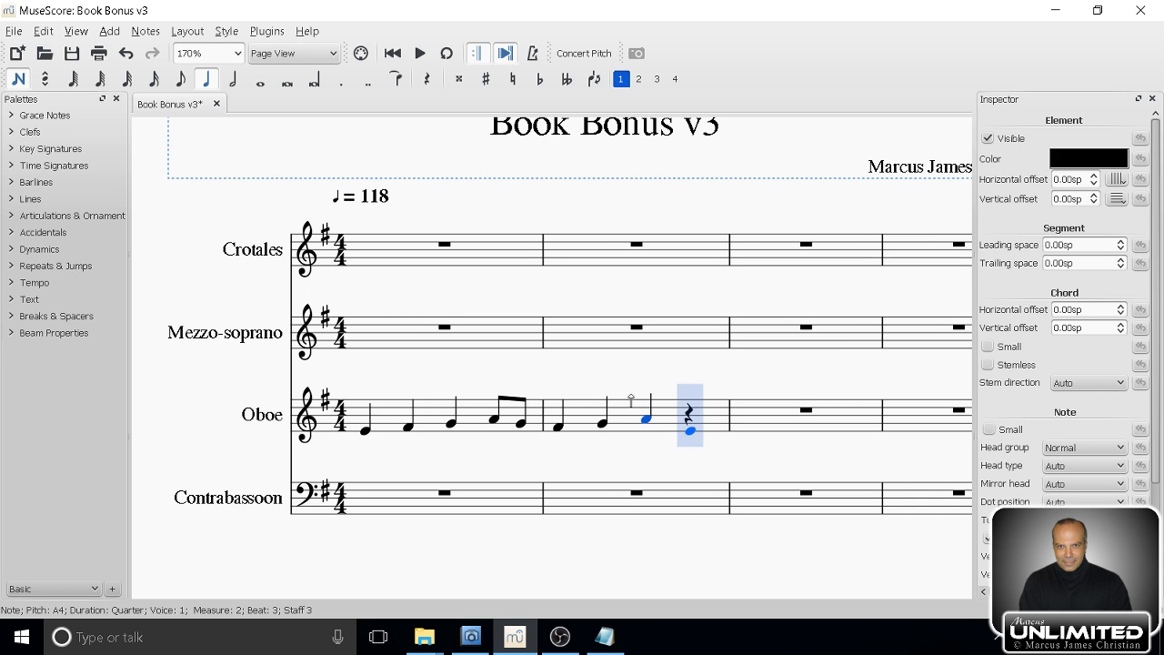
Fill beat 4 of the Oboe's second measure with eighth notes C5 and B4.
key(4)
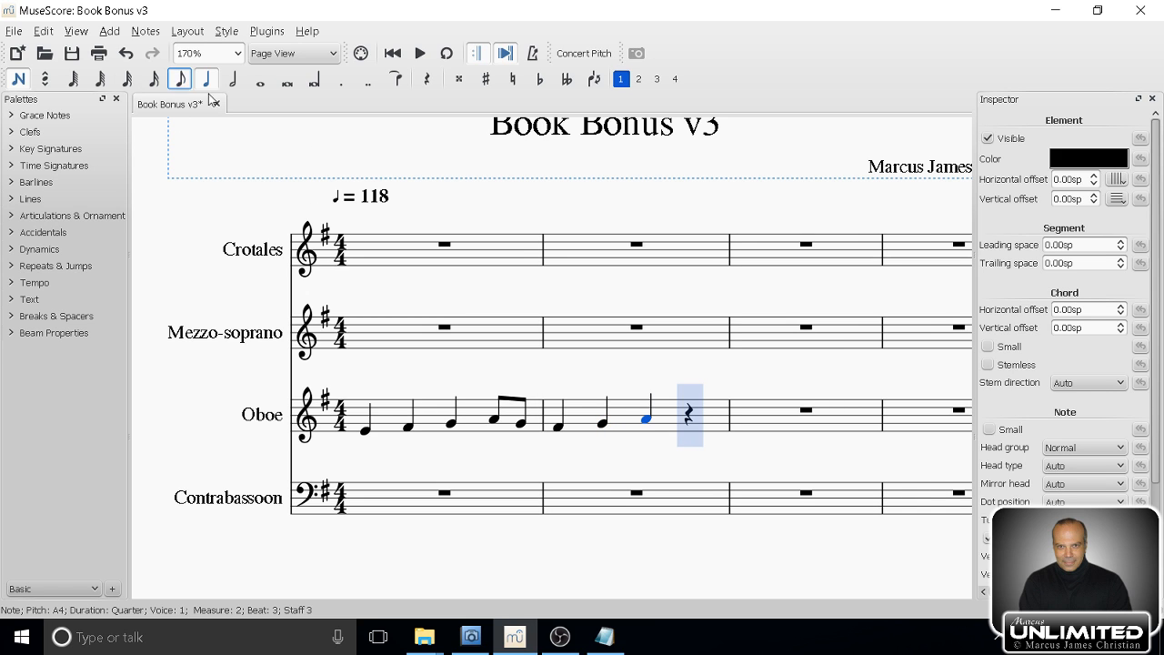
click(686, 411)
click(709, 416)
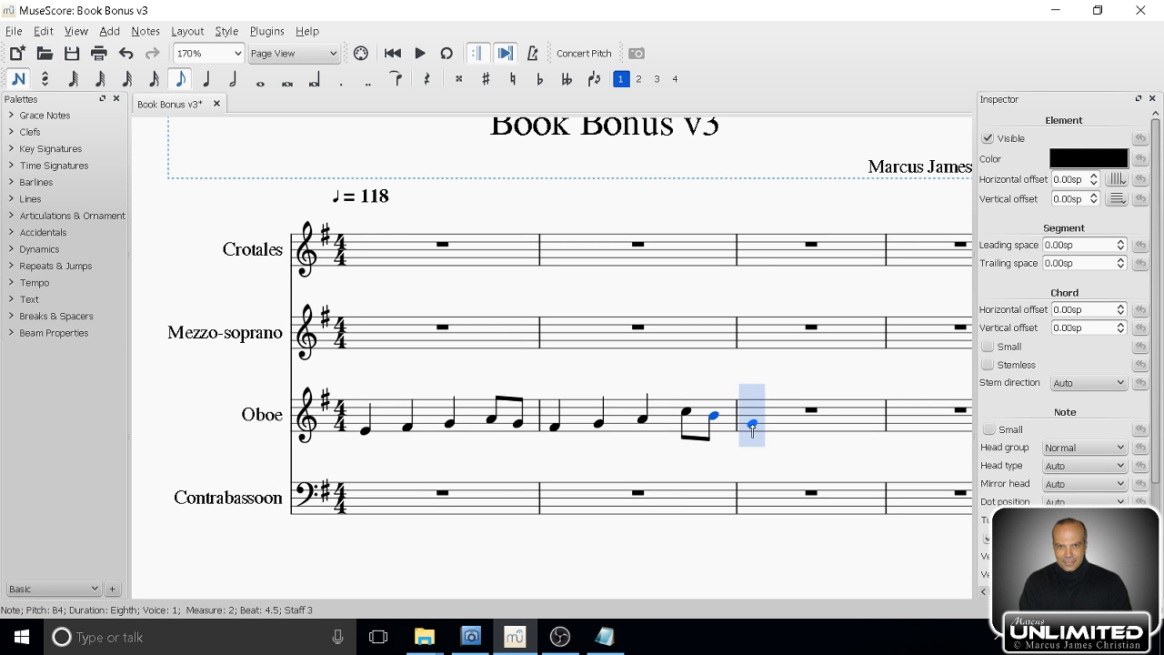
Enter a dotted half note at the start of the Oboe's third measure and set its pitch to G#4.
click(230, 86)
click(341, 80)
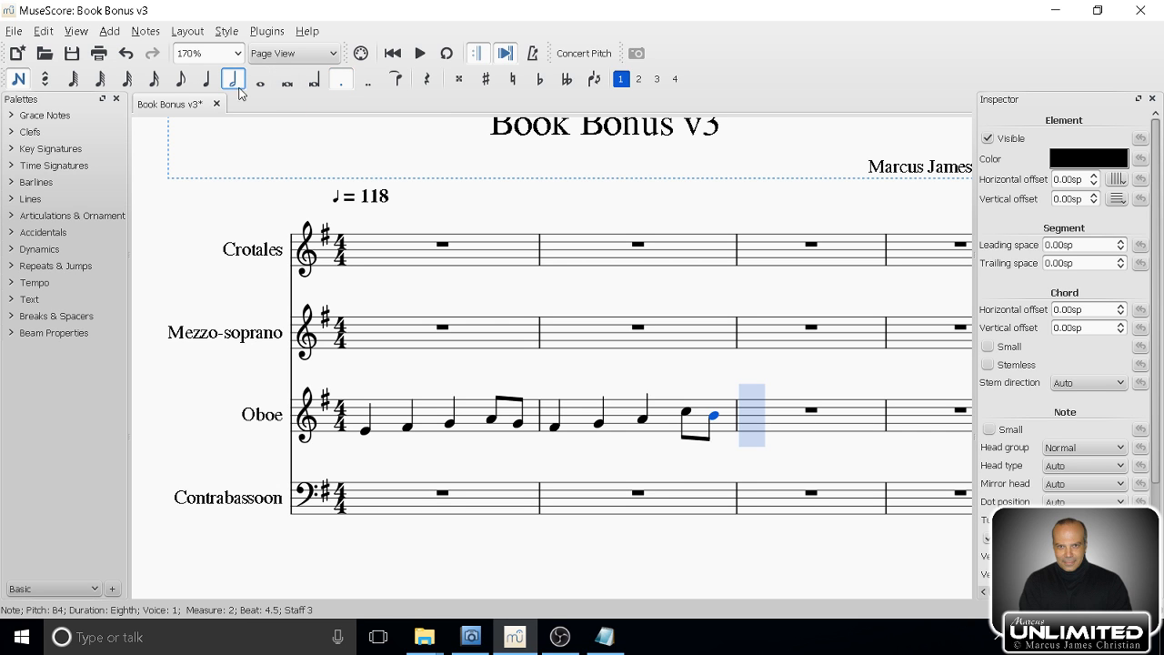
click(338, 86)
click(758, 427)
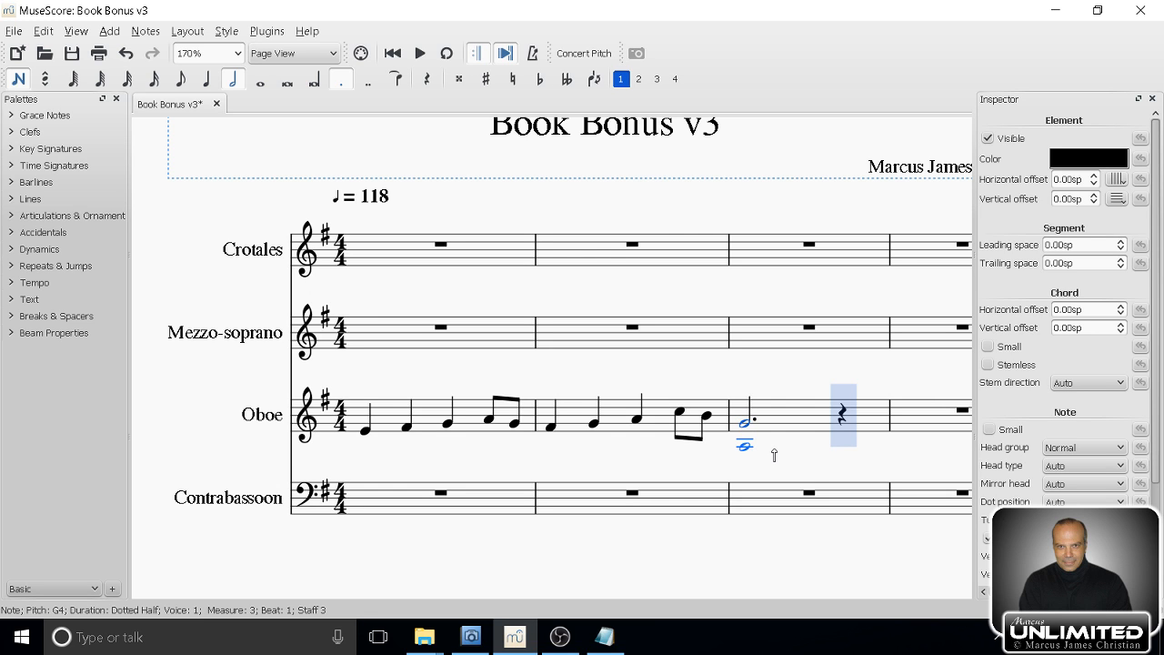
key(Up)
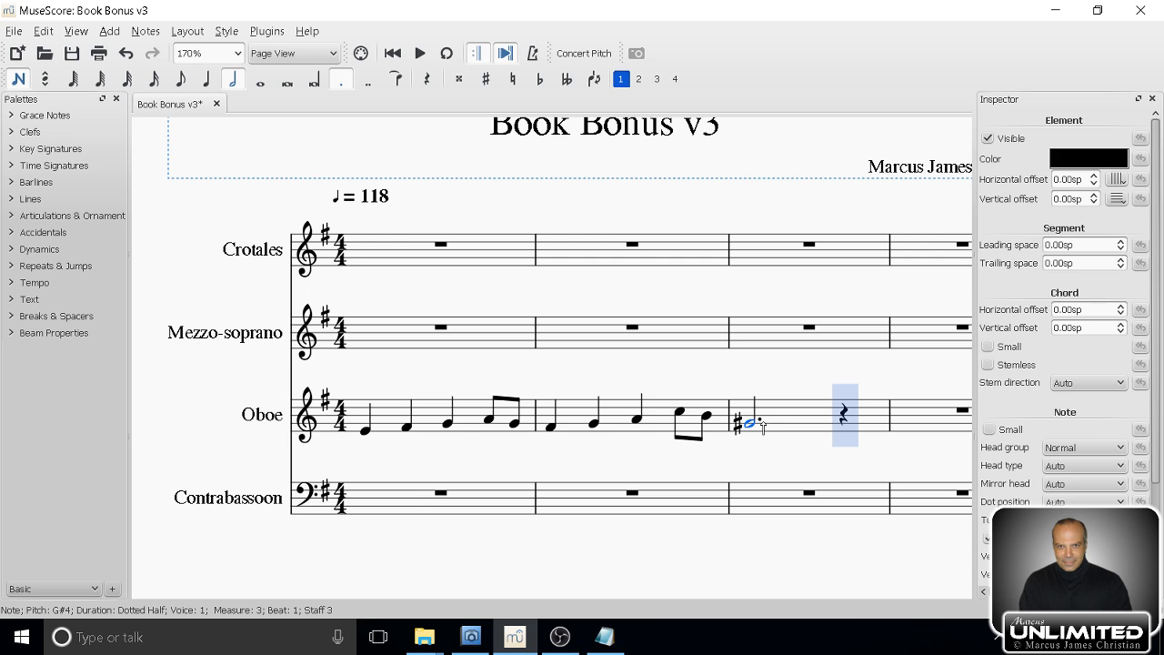
Leave note input and play the score from the beginning to hear the Oboe melody.
click(400, 56)
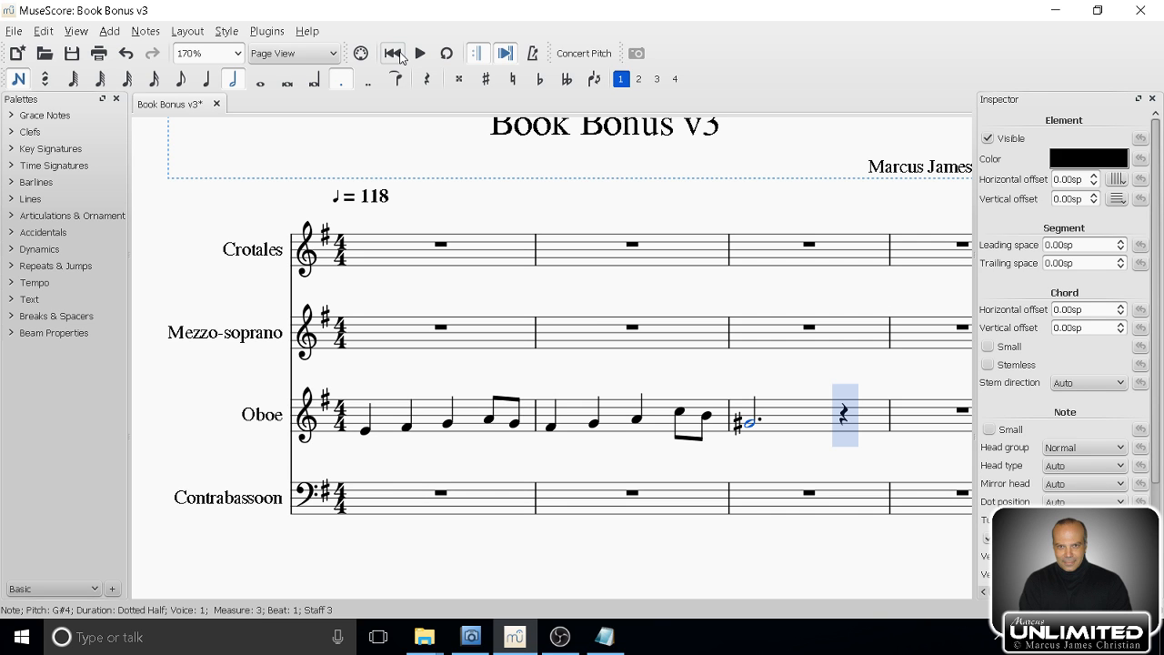
click(400, 56)
click(18, 79)
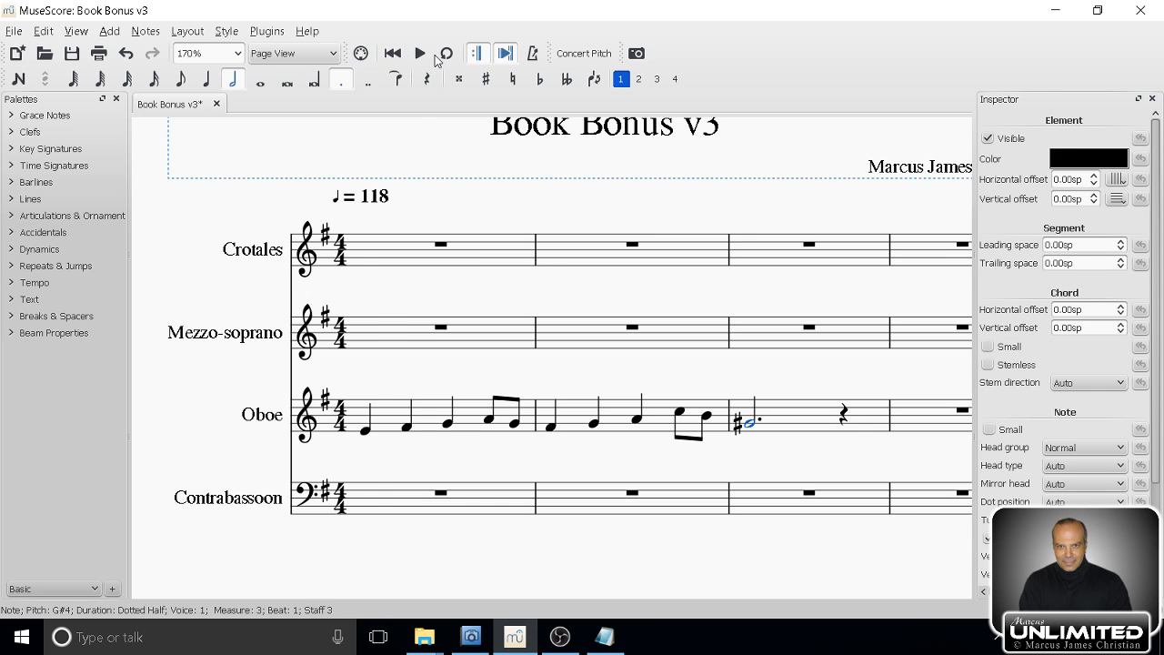
click(420, 54)
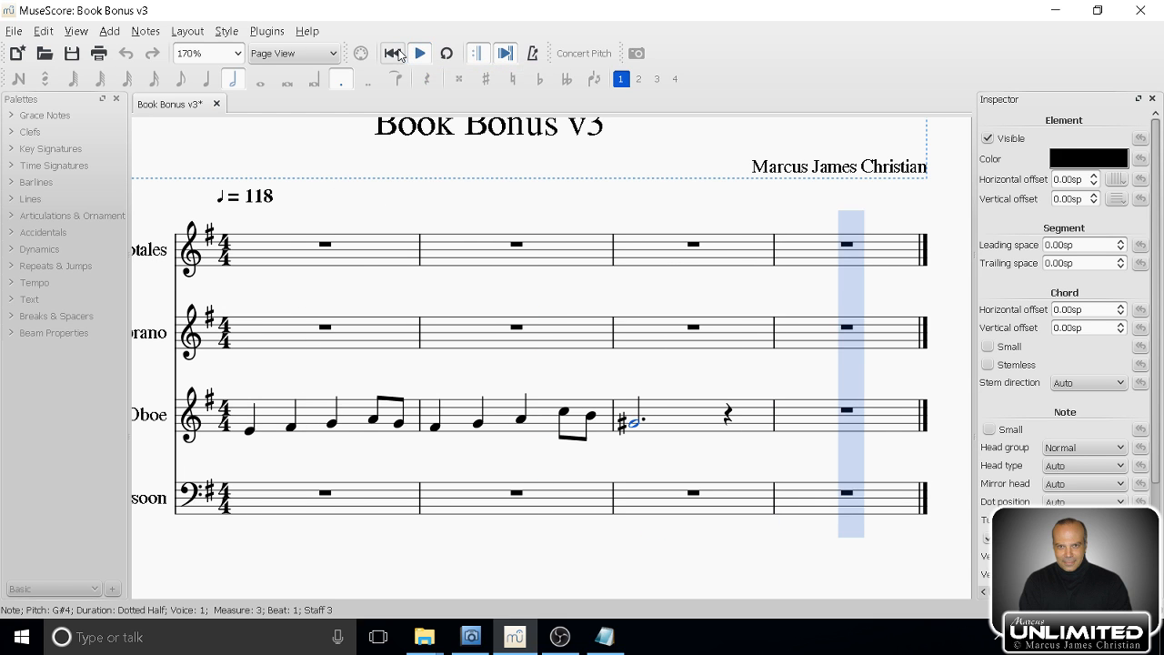
click(398, 56)
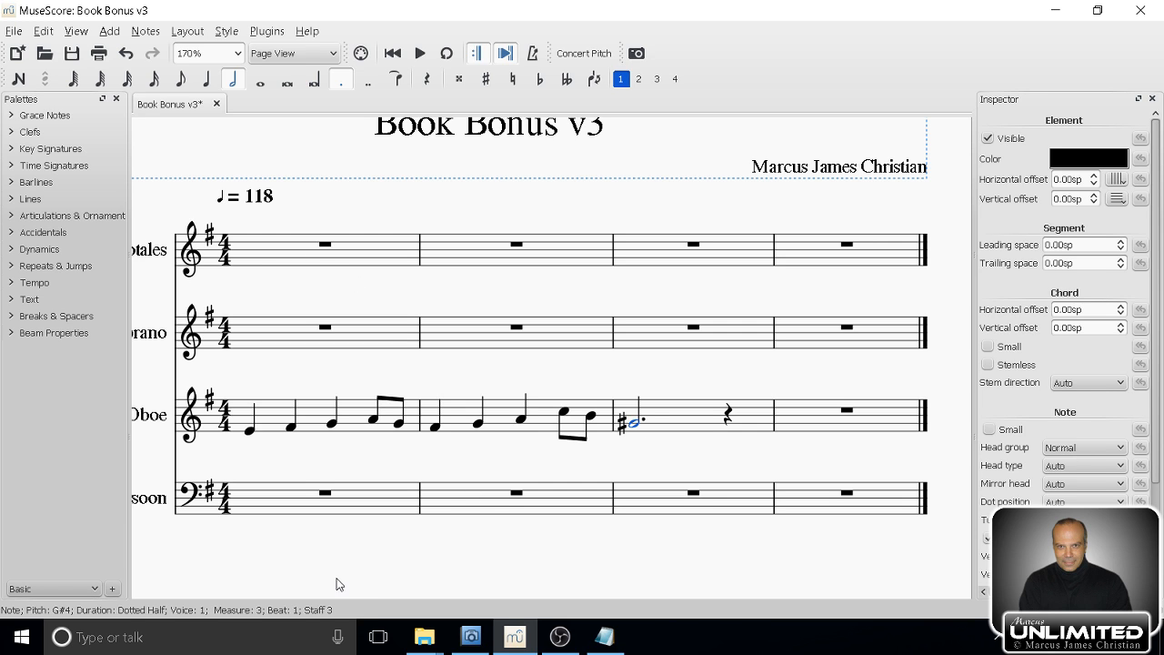
Enter half notes in the Crotales staff: E6 and G6 in measure 1, F#6 and A6 in measure 2.
drag(289, 544, 376, 540)
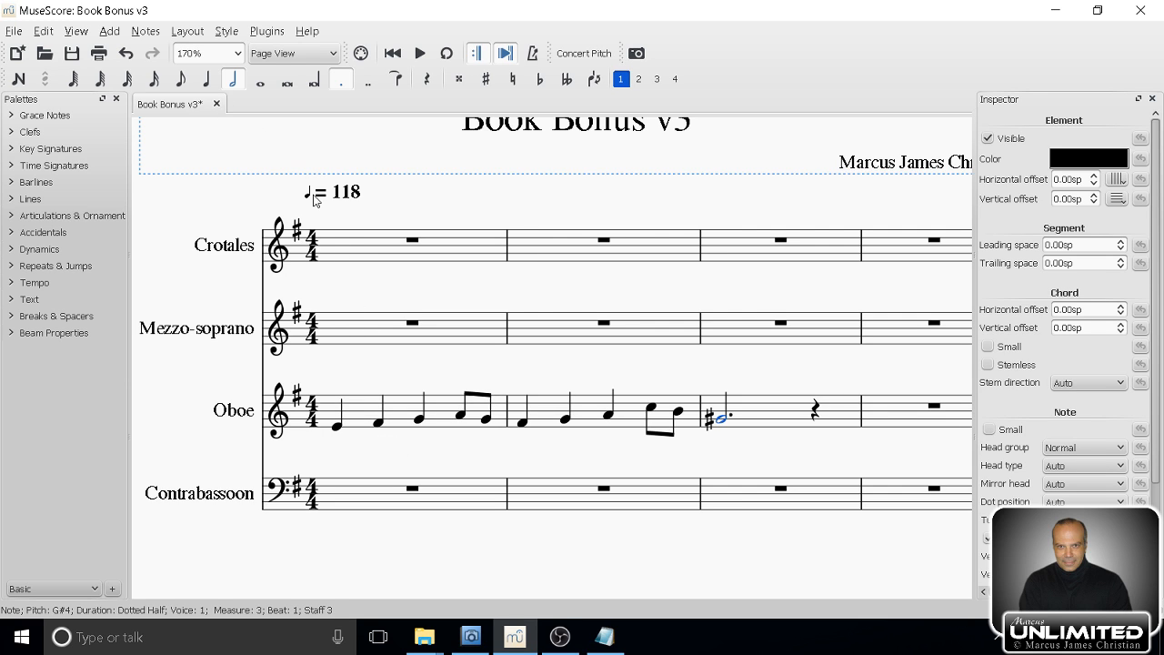
click(372, 253)
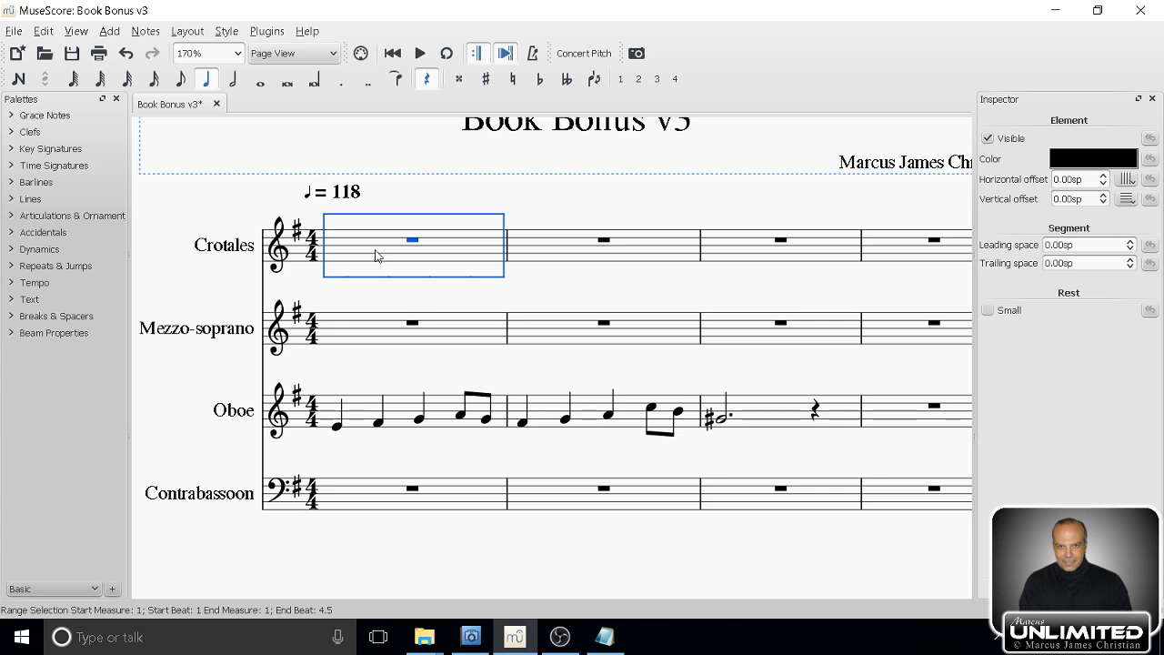
key(n)
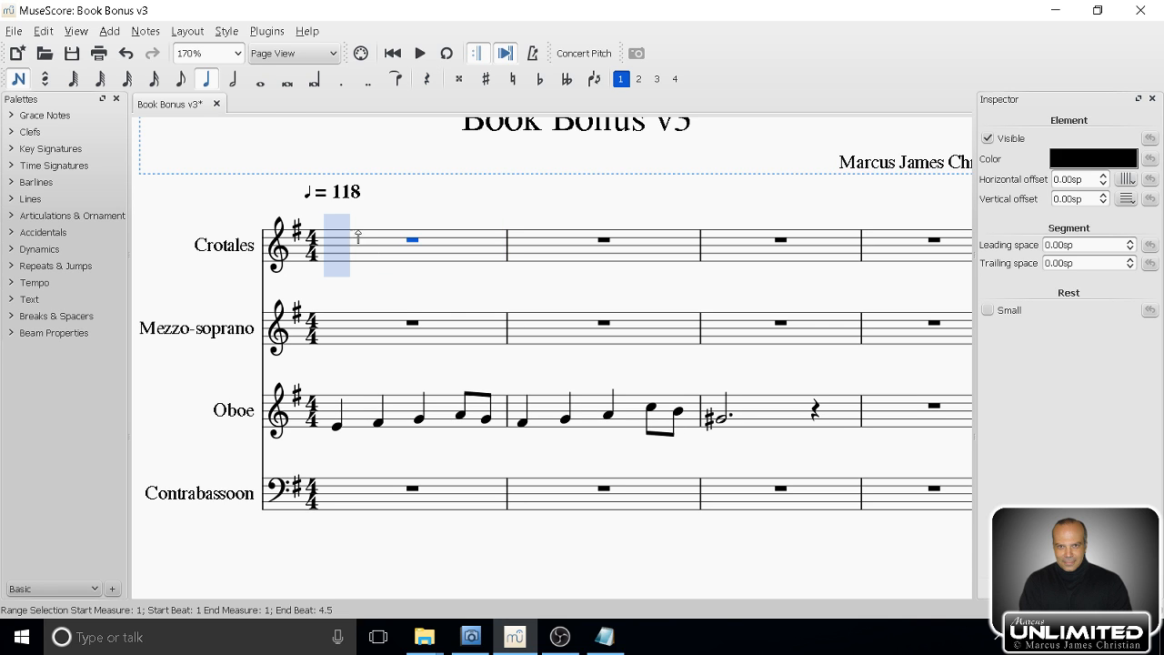
click(233, 79)
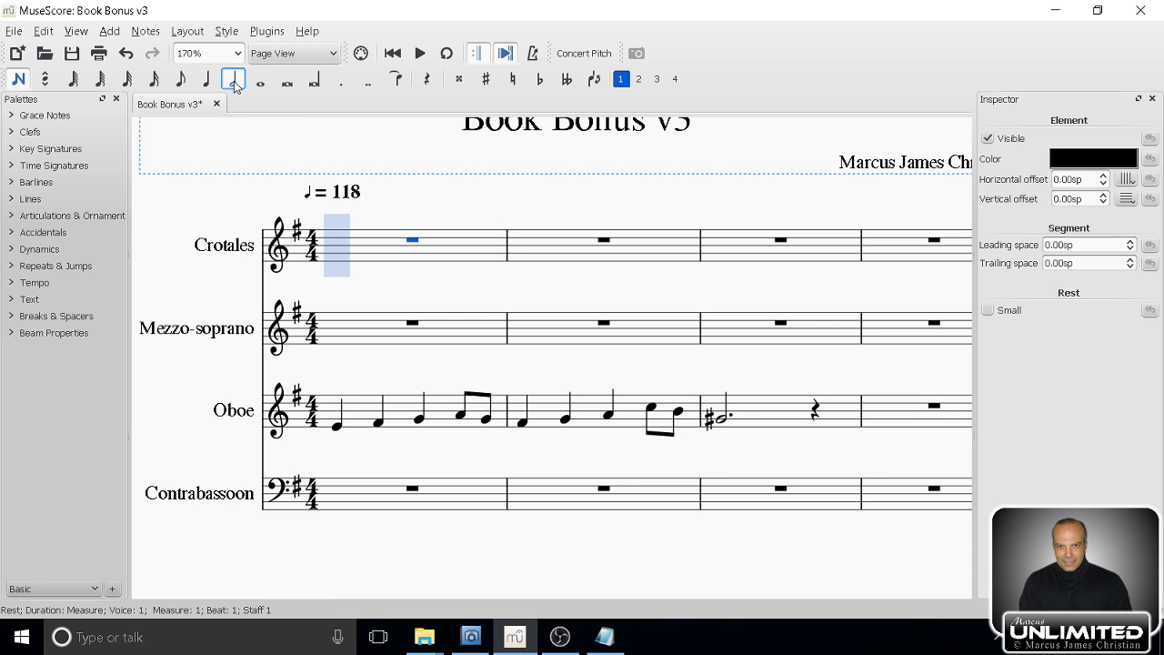
click(366, 268)
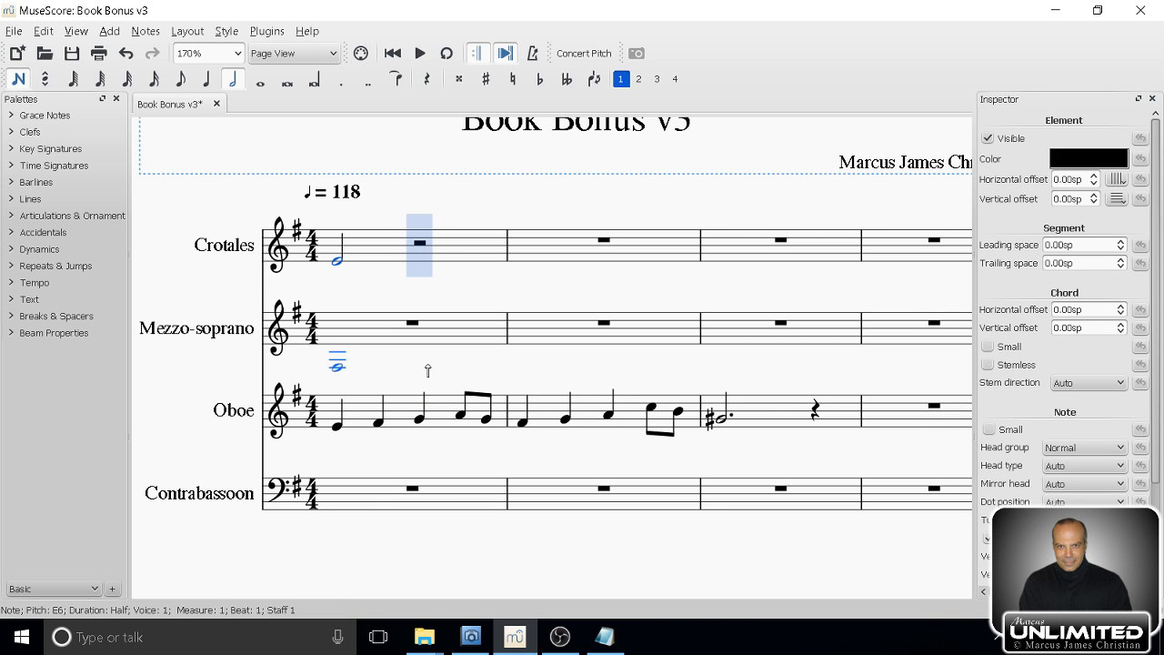
click(427, 260)
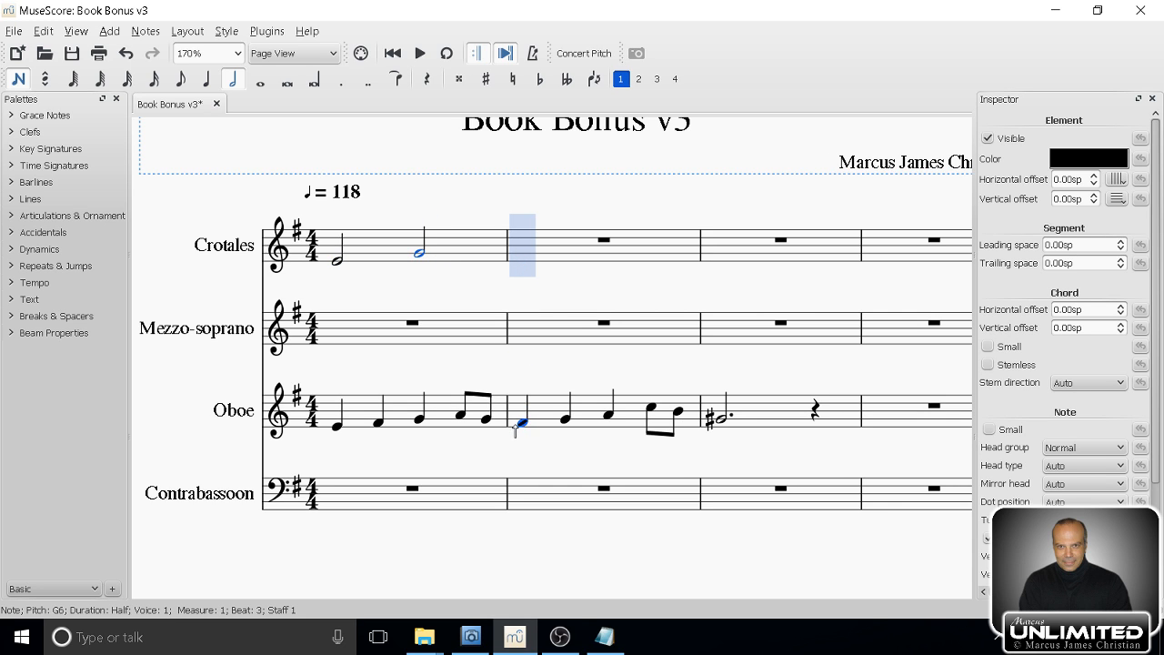
click(527, 259)
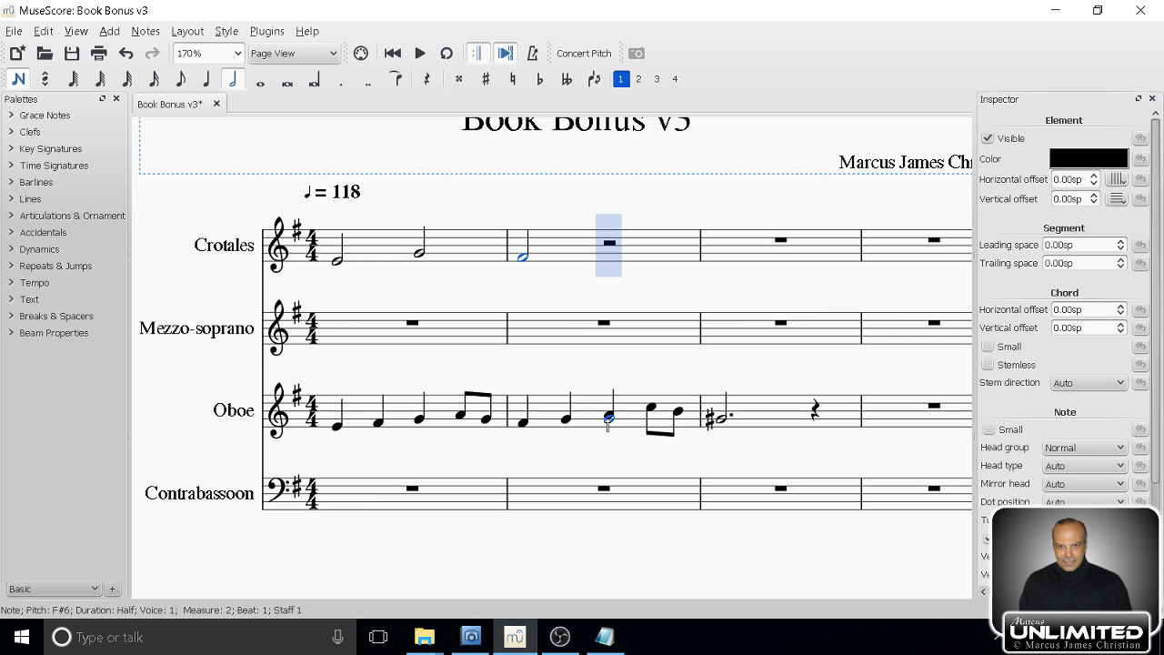
click(622, 252)
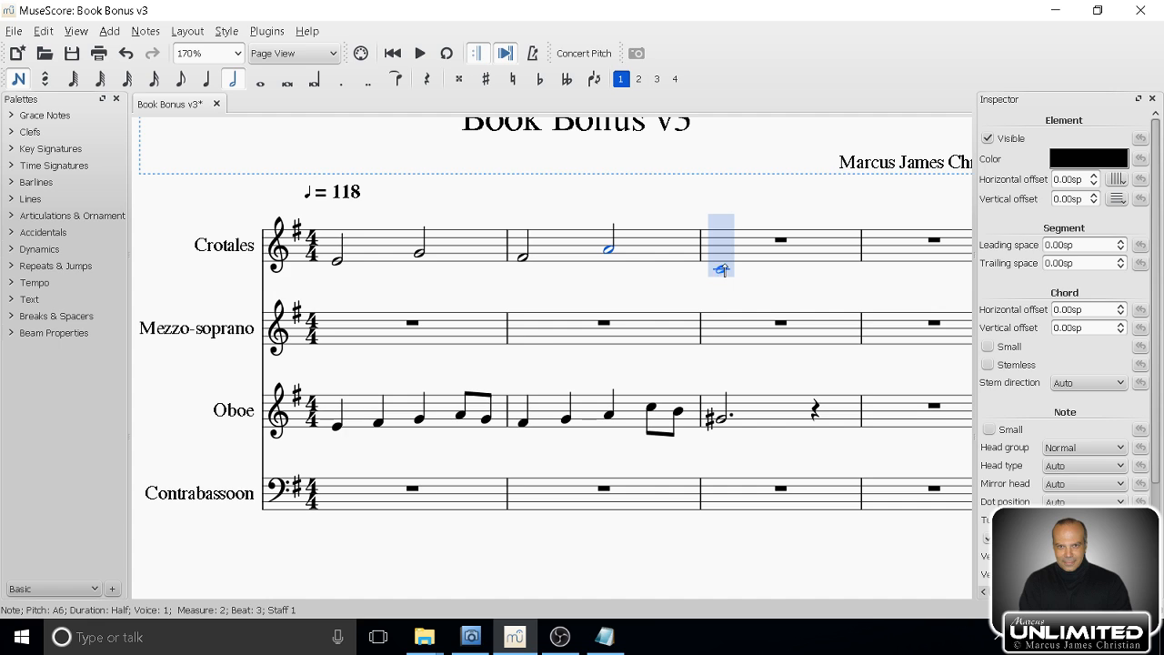
Enter four 32nd notes, E6, G#6, B6 and E7, at the start of the Crotales' third measure and leave note input.
key(Right)
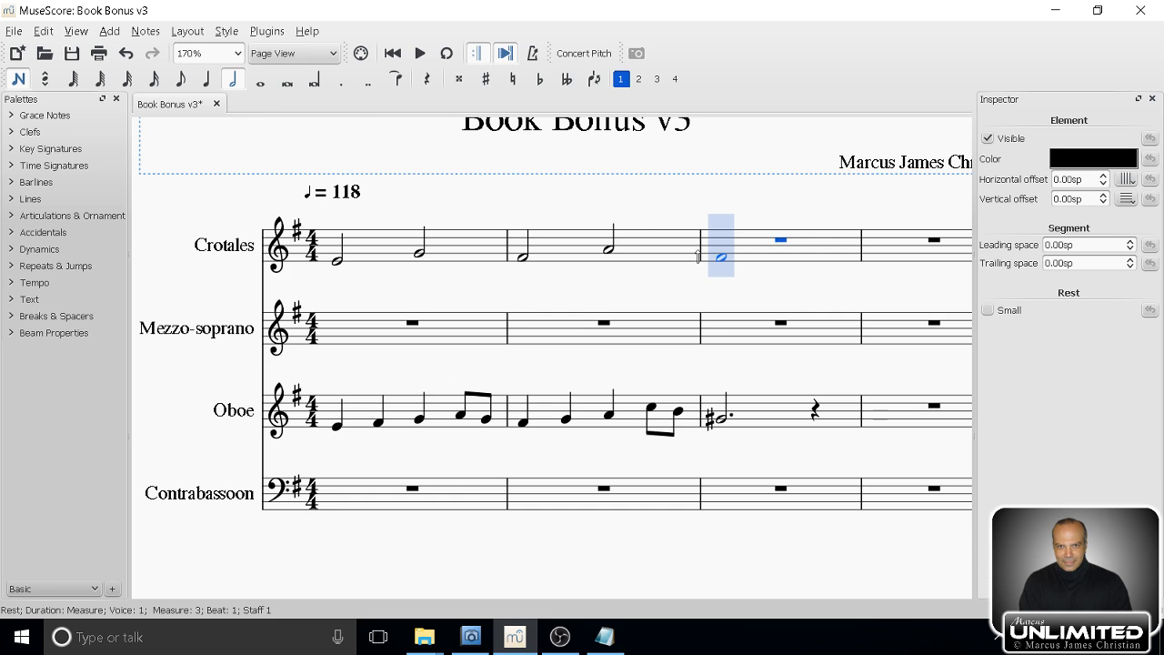
click(128, 83)
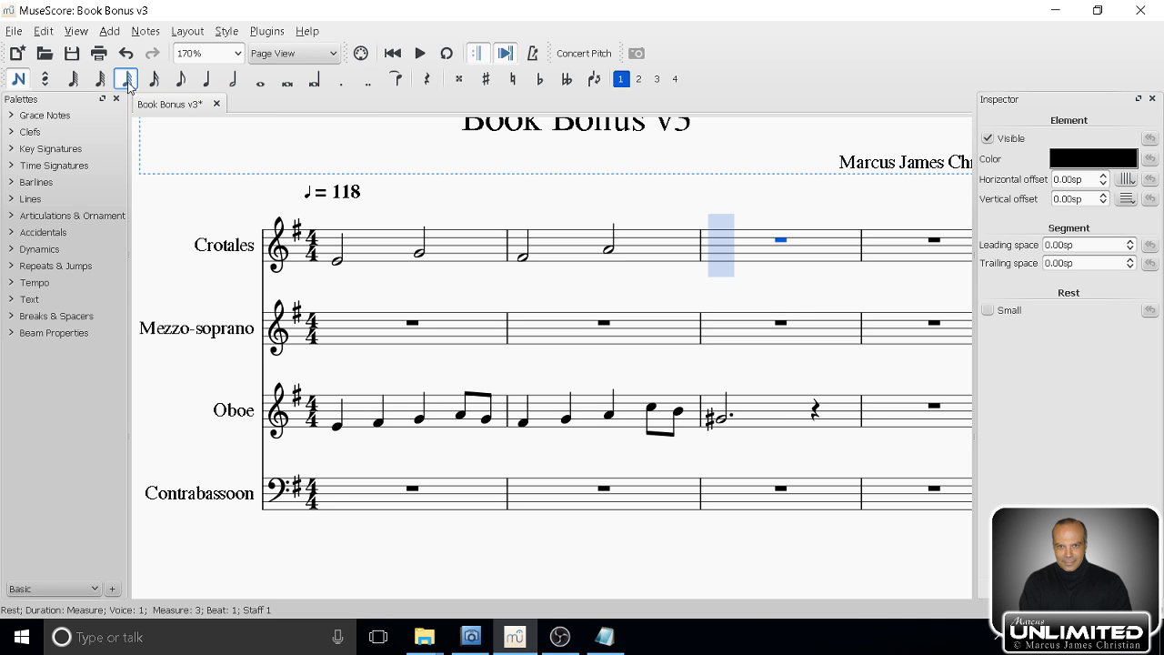
click(721, 263)
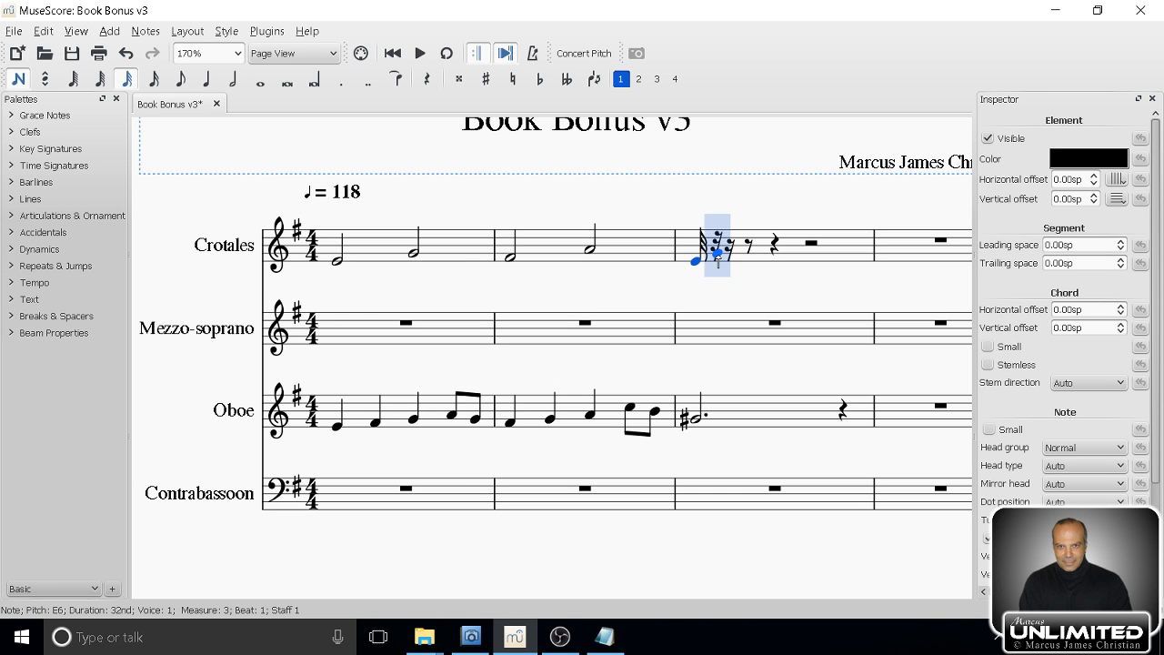
click(717, 255)
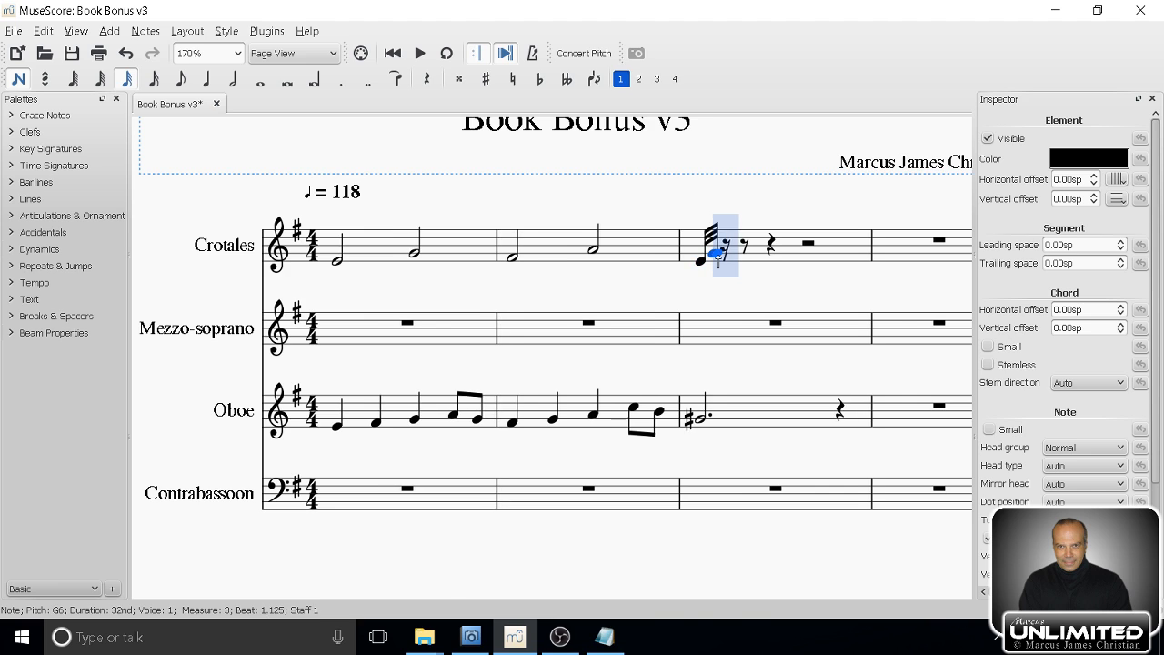
key(Up)
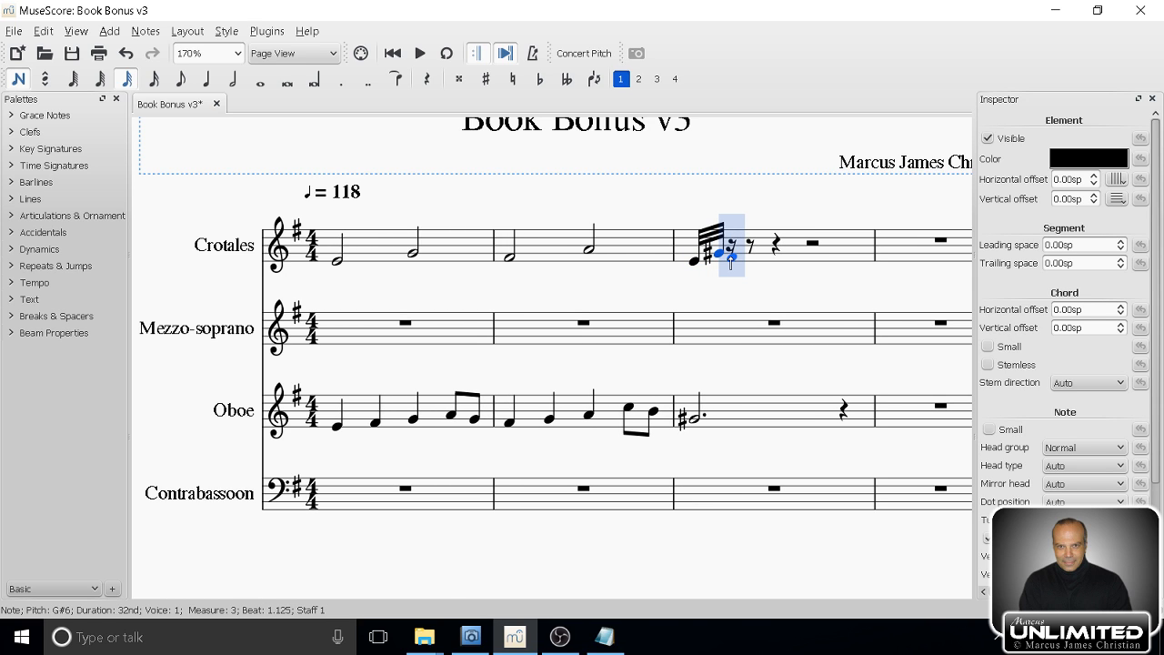
click(732, 245)
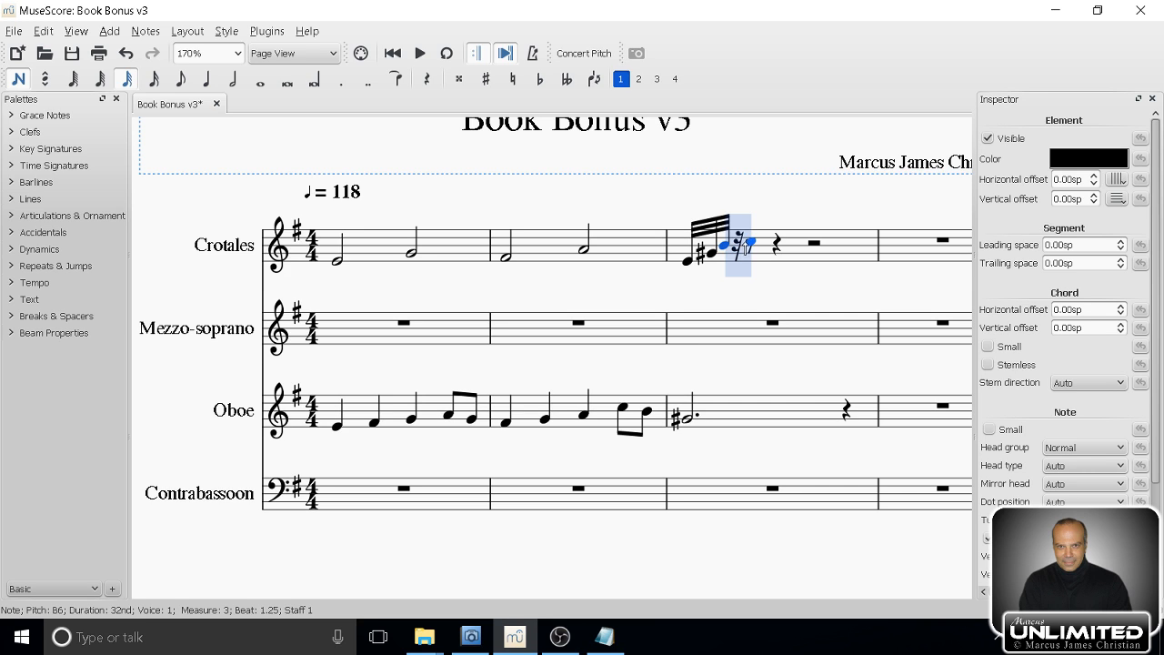
click(738, 234)
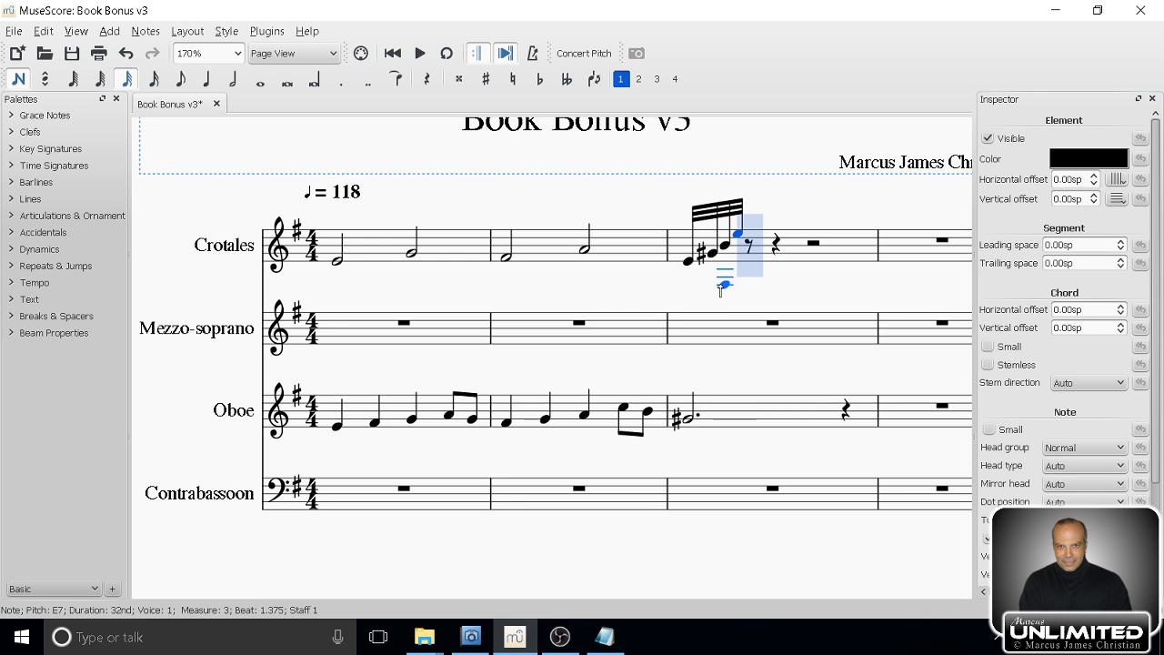
key(Escape)
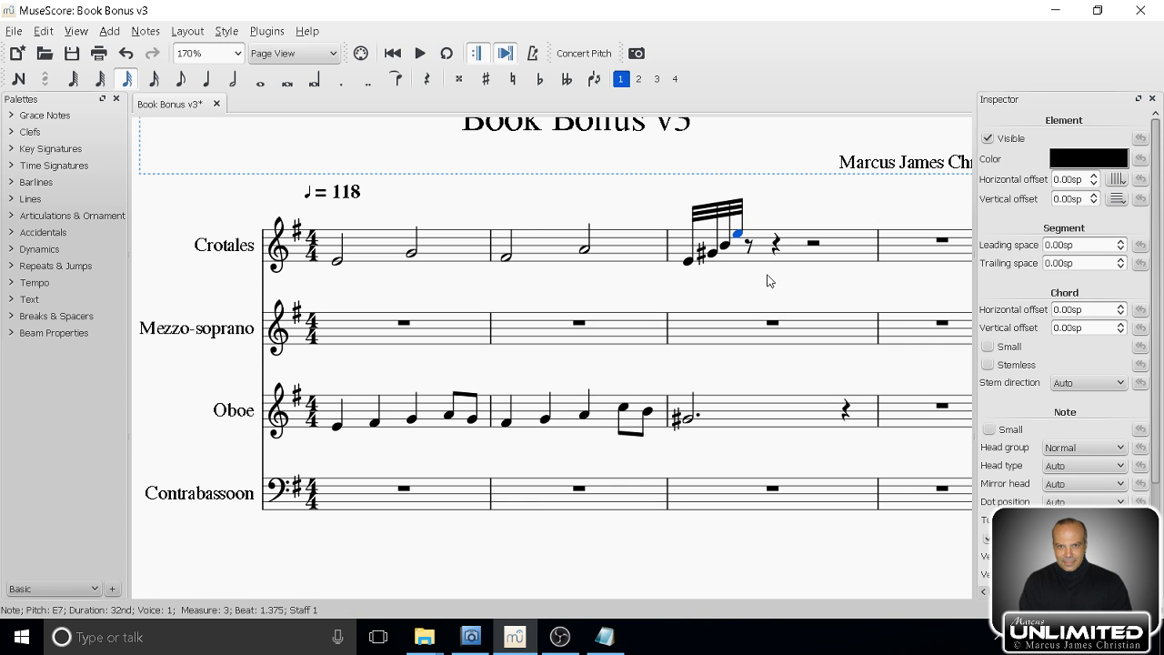
Copy the four 32nd notes in the Crotales' third measure and paste them onto the eighth rest that follows.
key(shift+Left)
key(shift+Left)
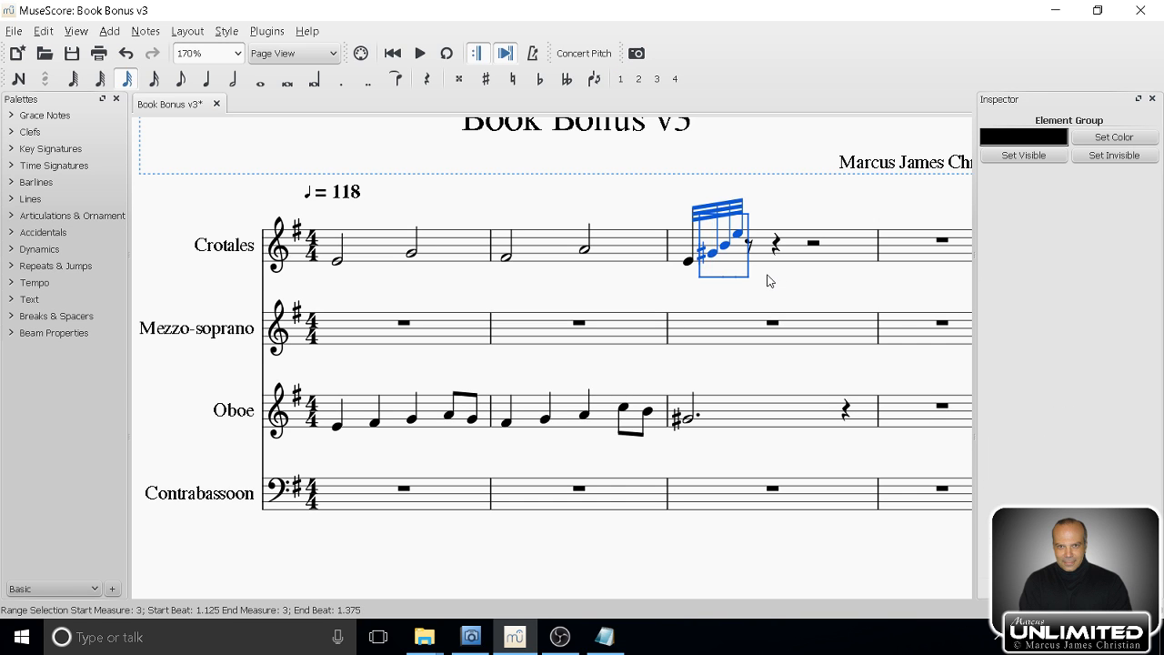
key(shift+Left)
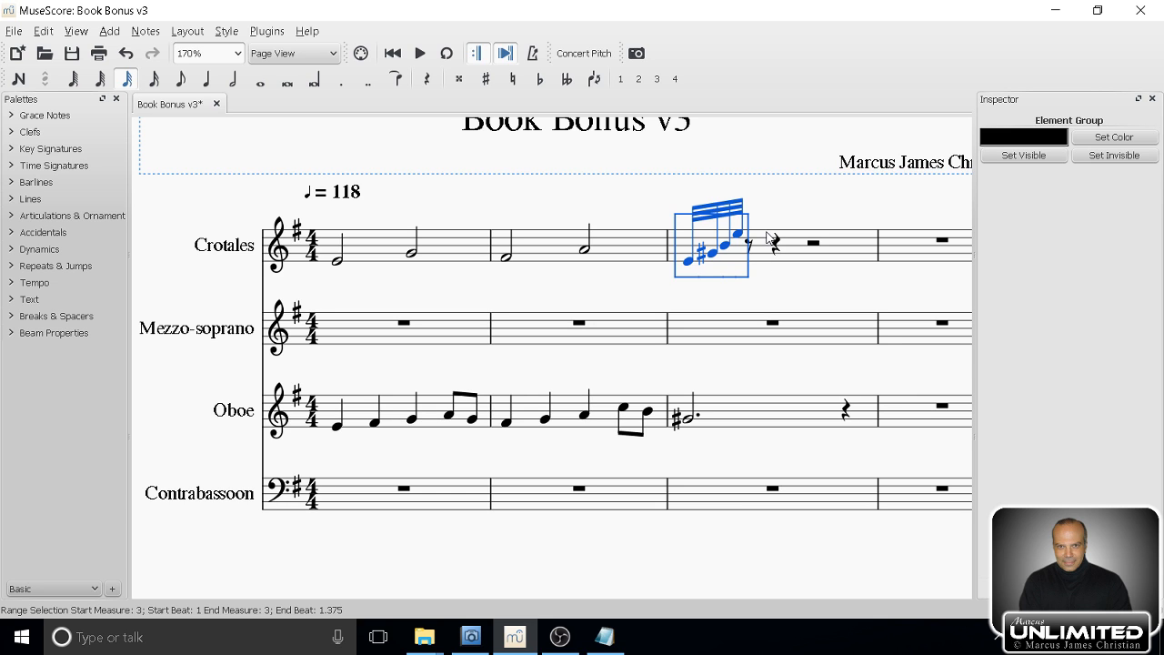
click(750, 242)
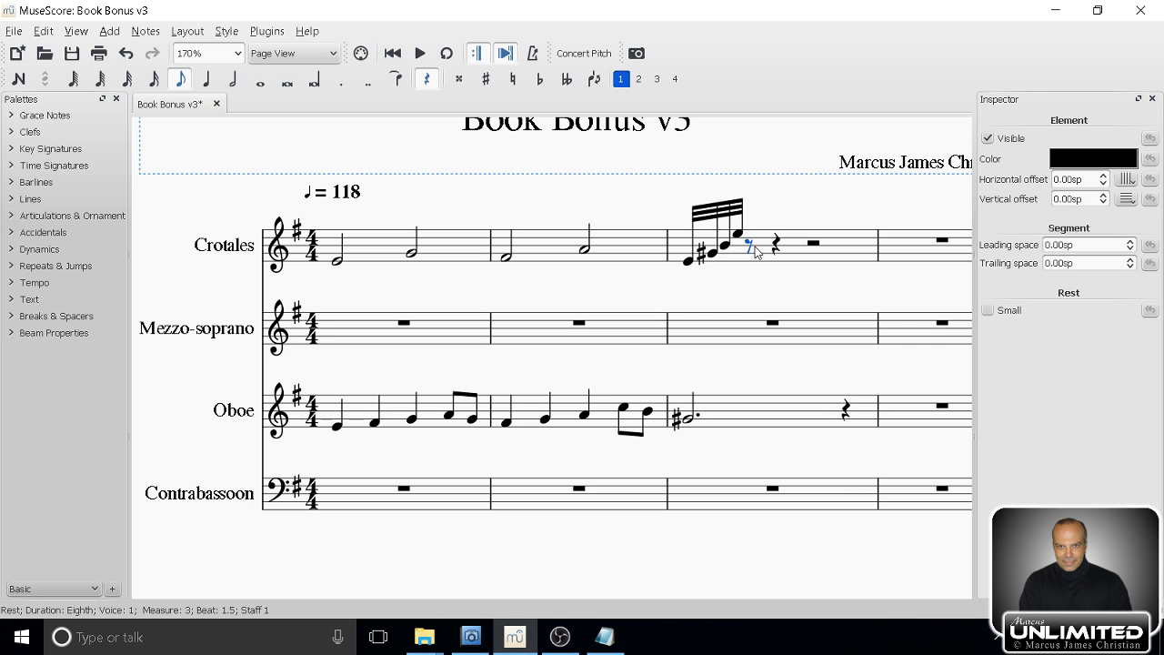
key(ctrl+v)
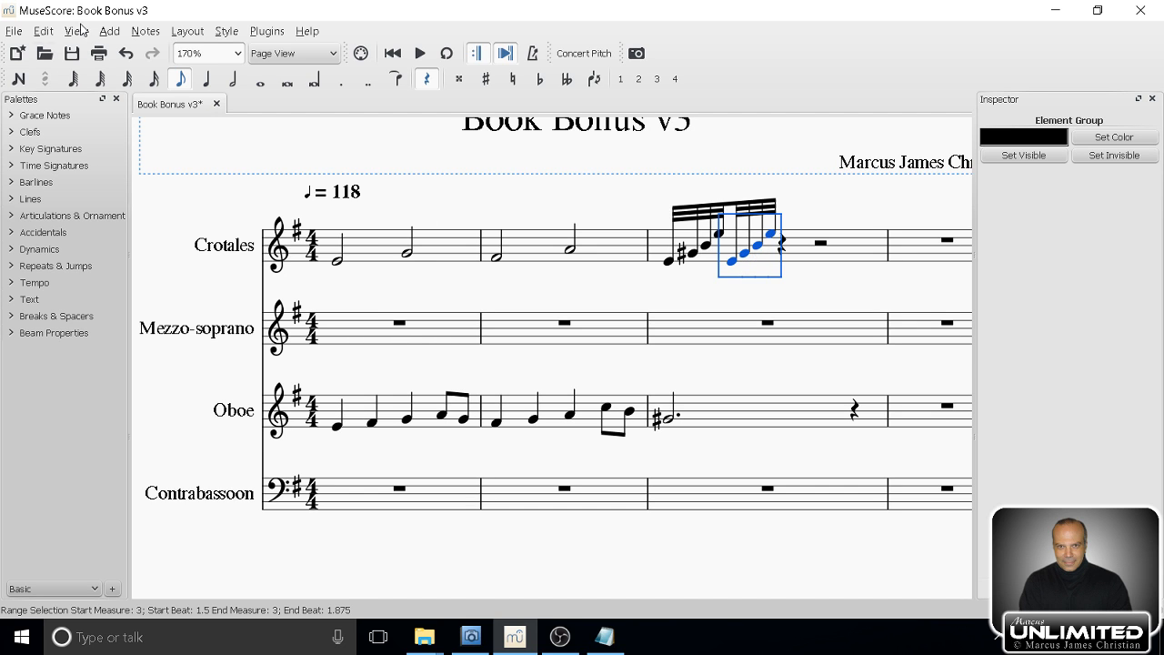
Transpose the pasted 32nd-note group chromatically by interval, up a Perfect Octave.
click(148, 32)
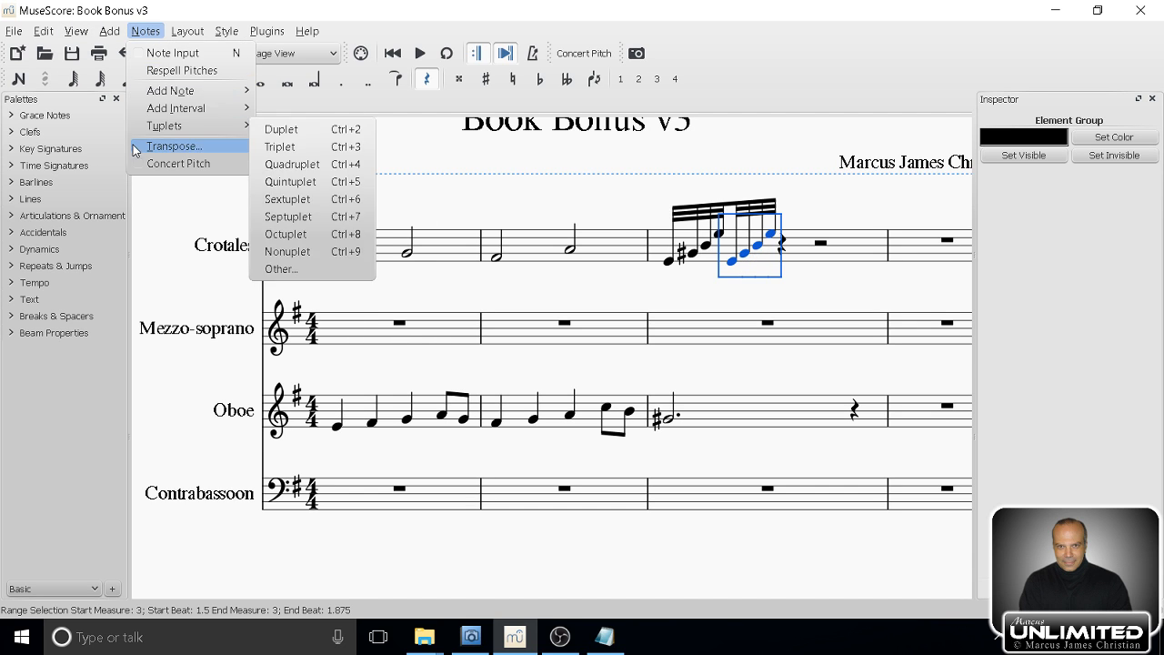
click(173, 147)
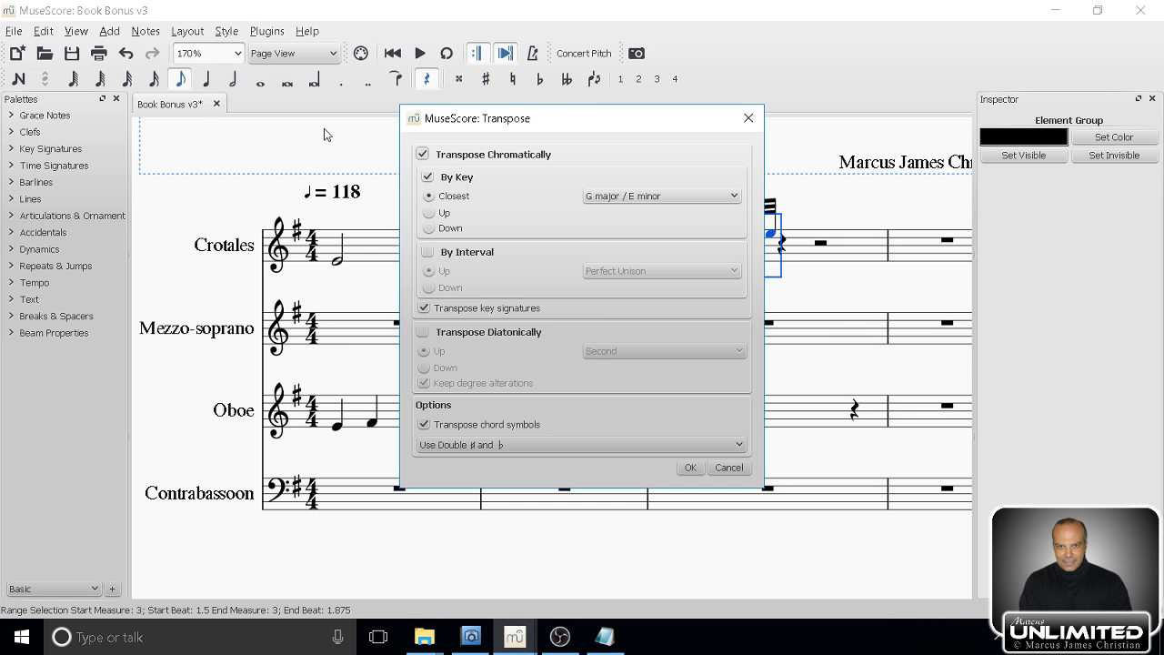
click(428, 252)
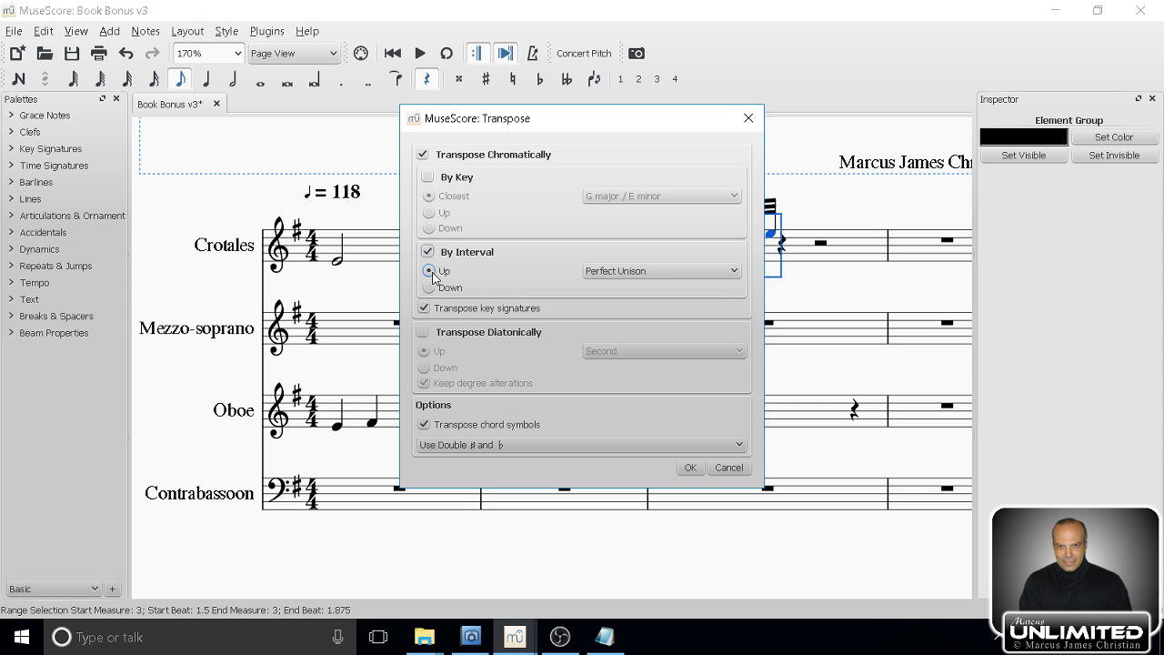
click(613, 271)
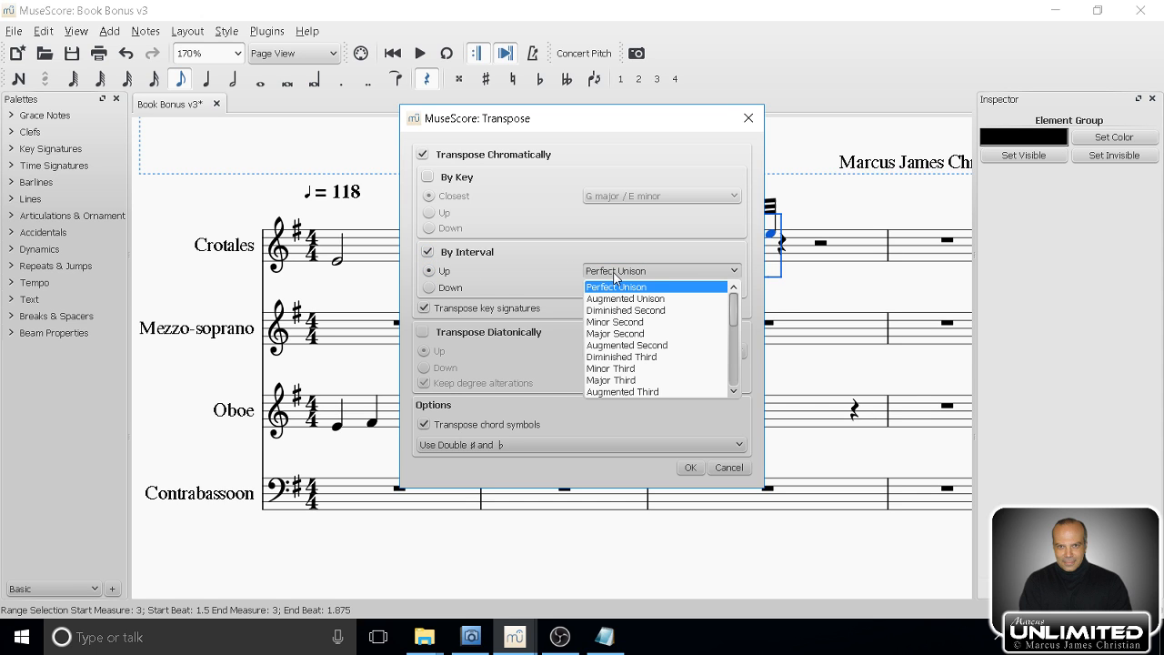
drag(734, 319, 733, 366)
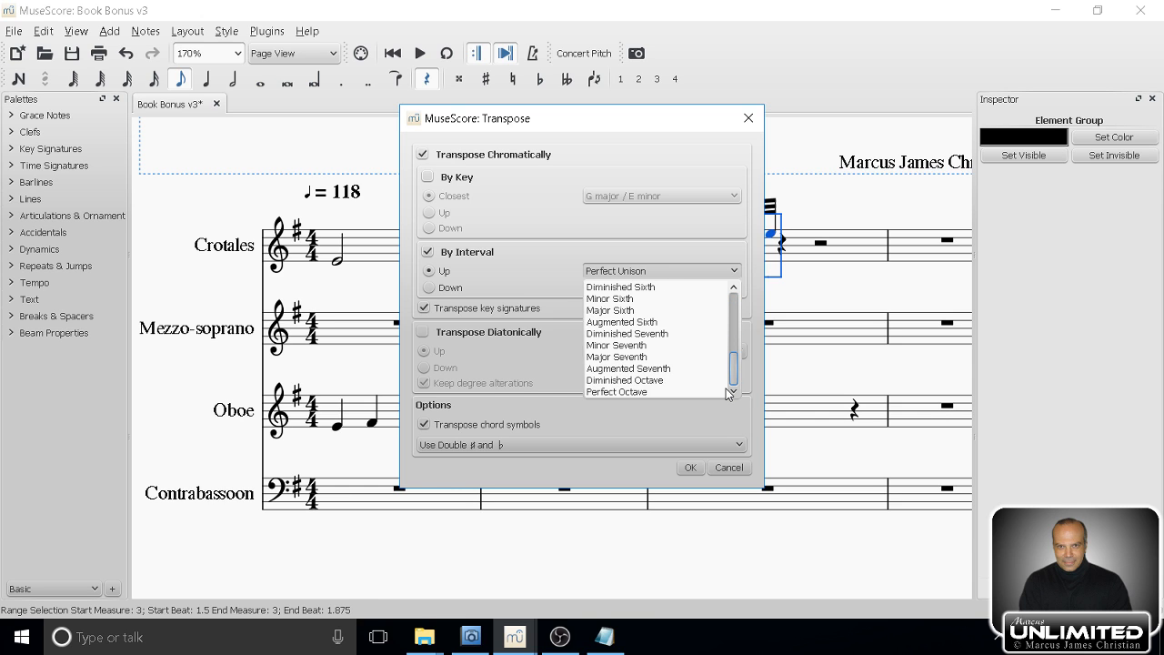
click(709, 392)
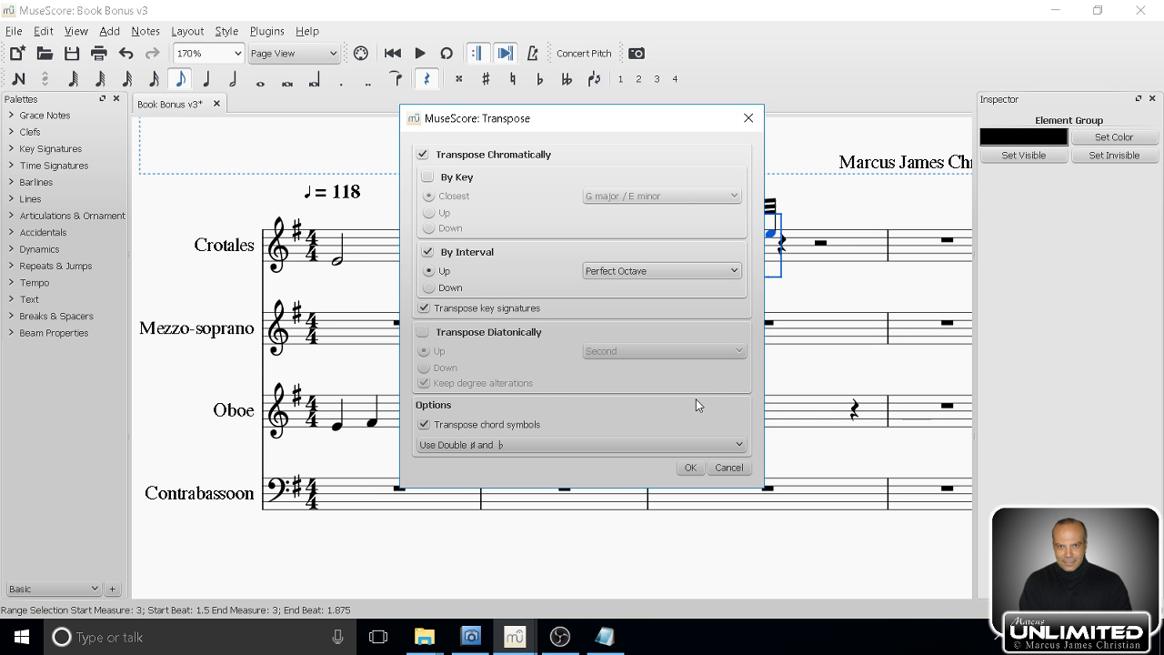
click(701, 467)
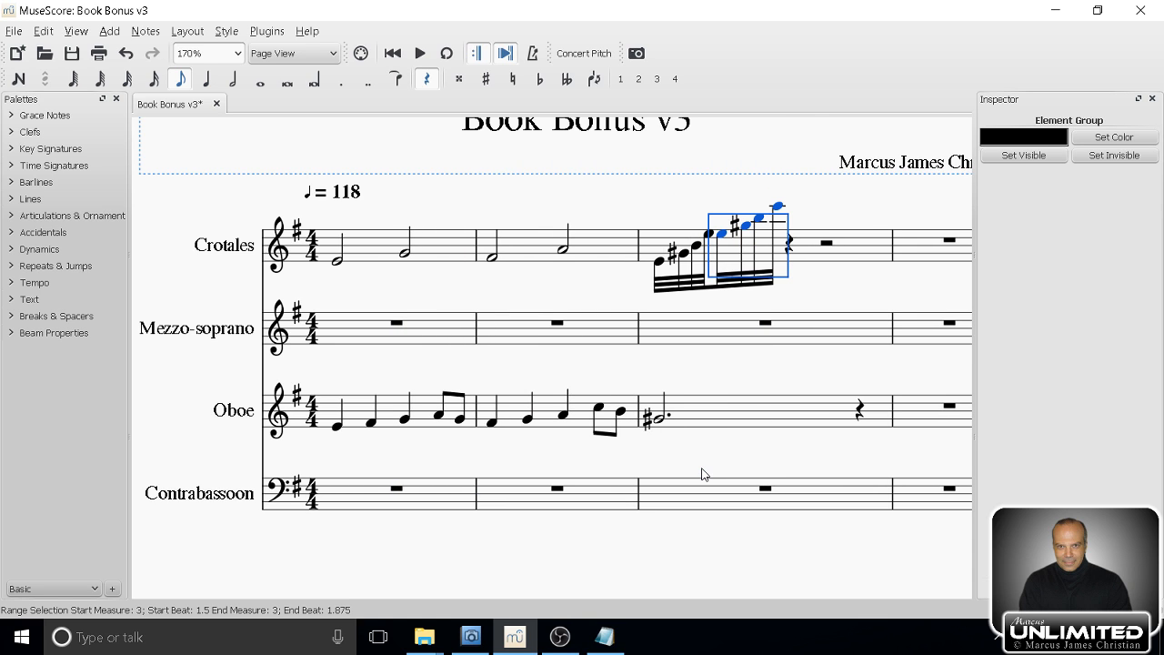
Play the score from the Crotales' third measure, rewind to the beginning and save the score.
click(651, 245)
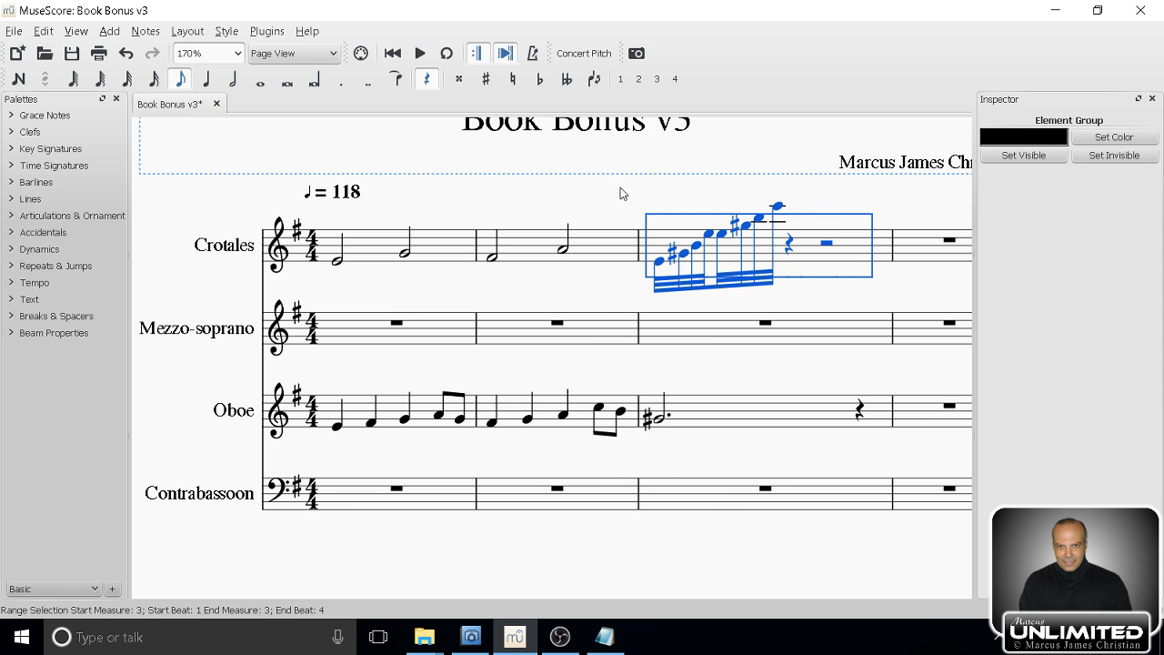
key(space)
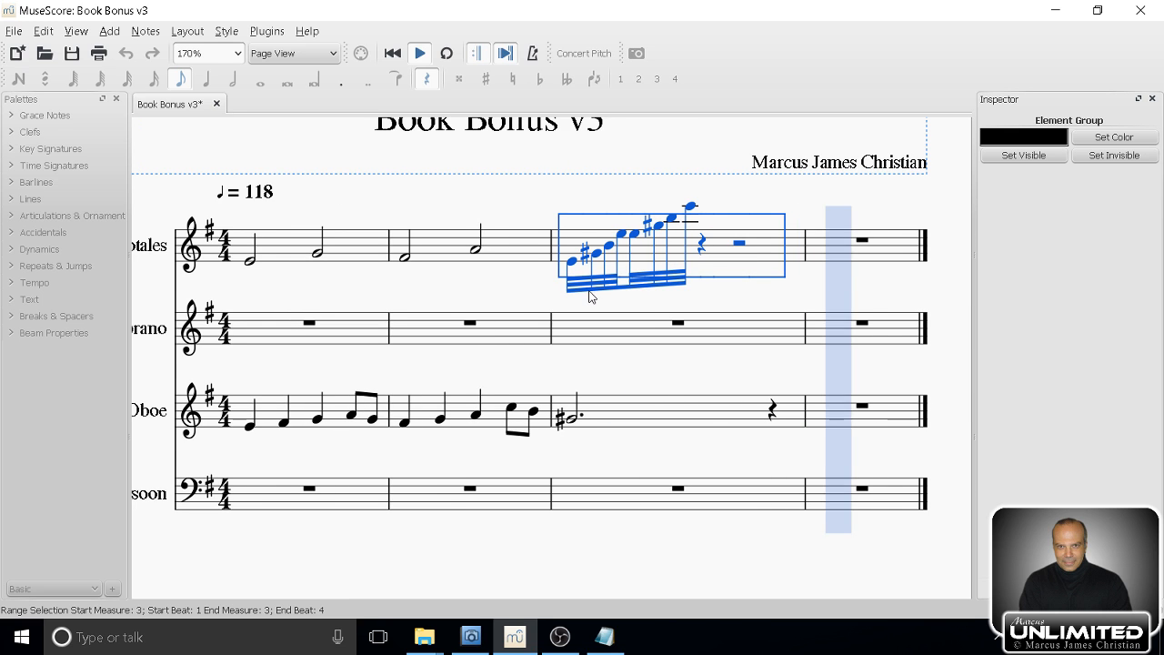
key(space)
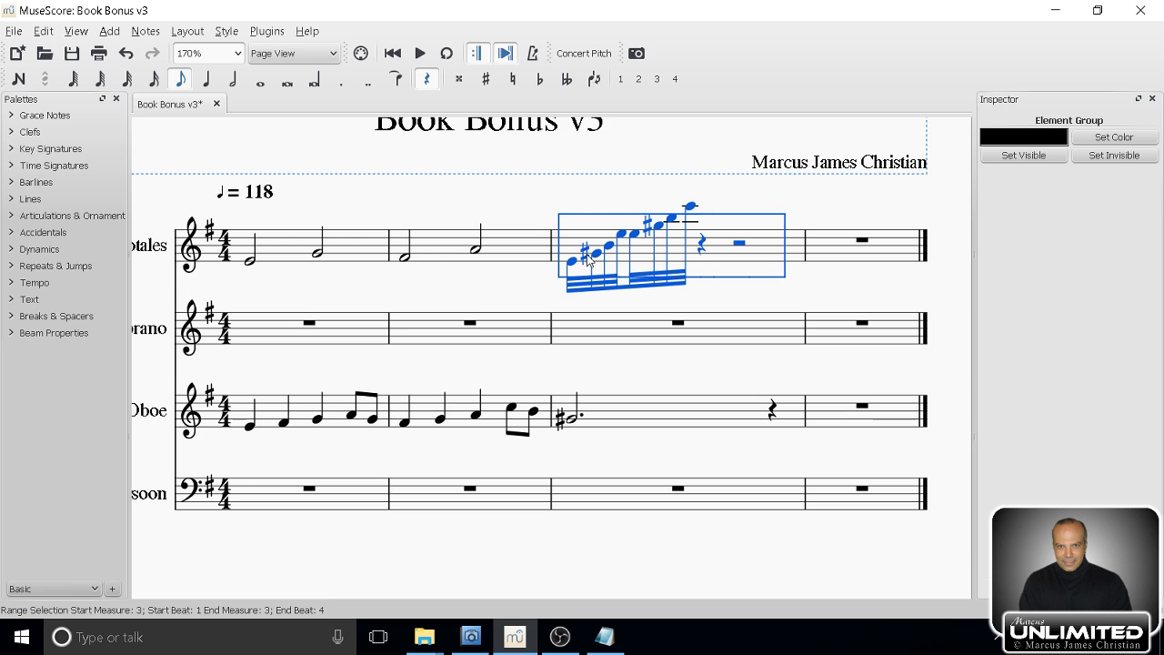
click(391, 58)
key(ctrl+s)
Enter a dotted half note E5 at the start of the Mezzo-soprano's first measure.
click(321, 337)
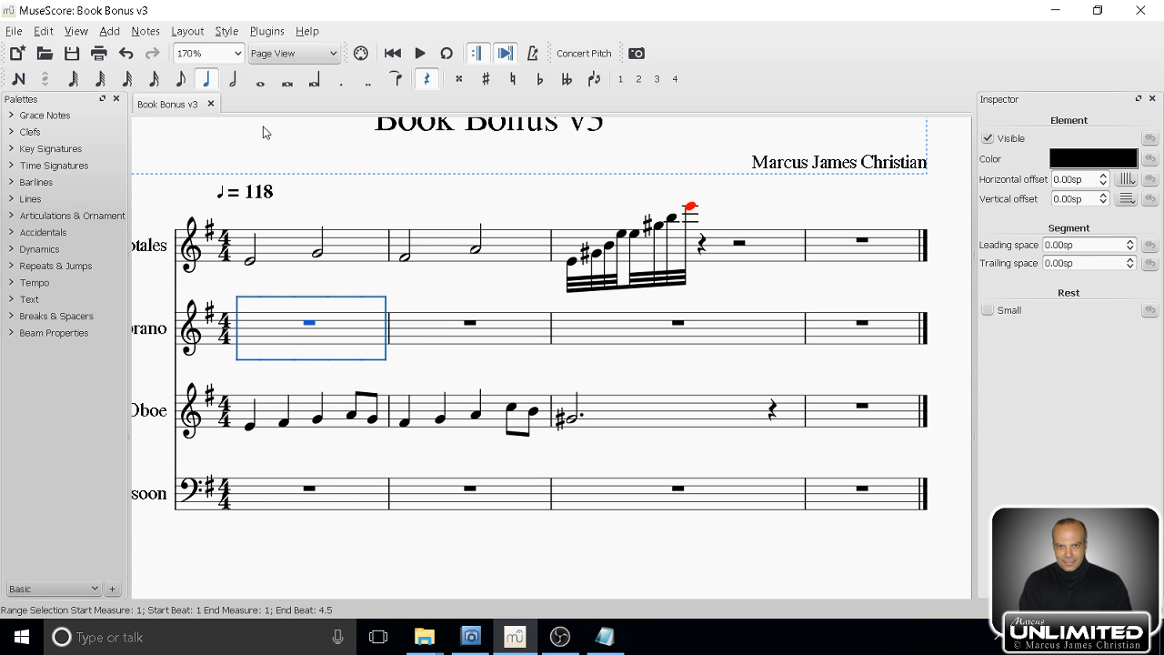
key(n)
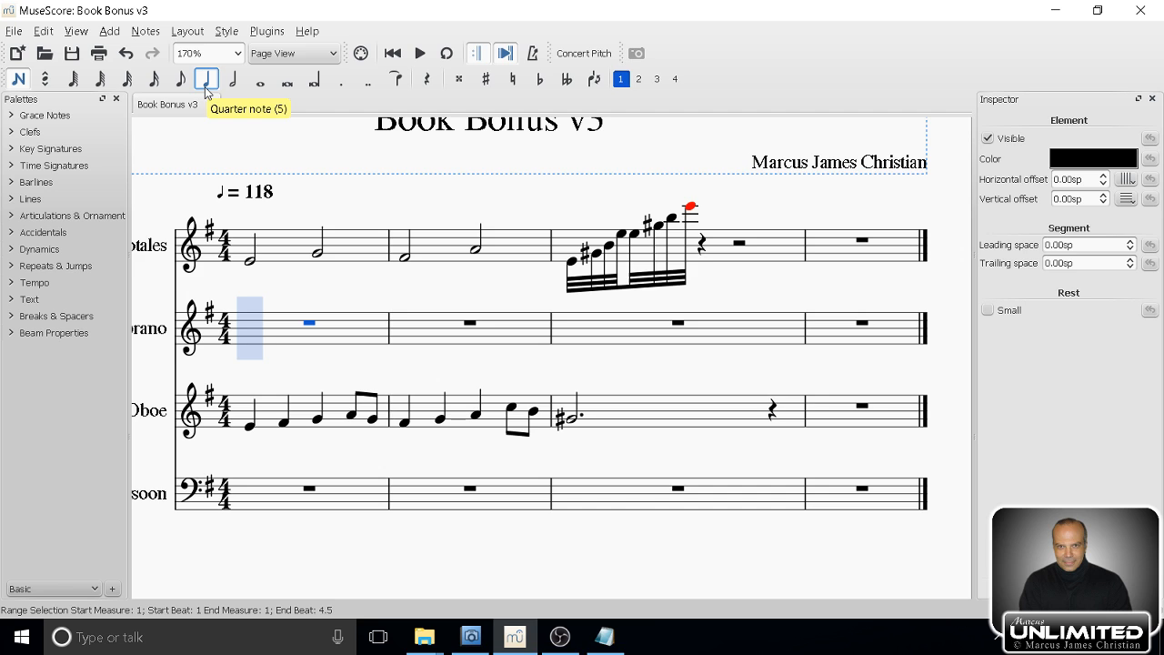
click(204, 87)
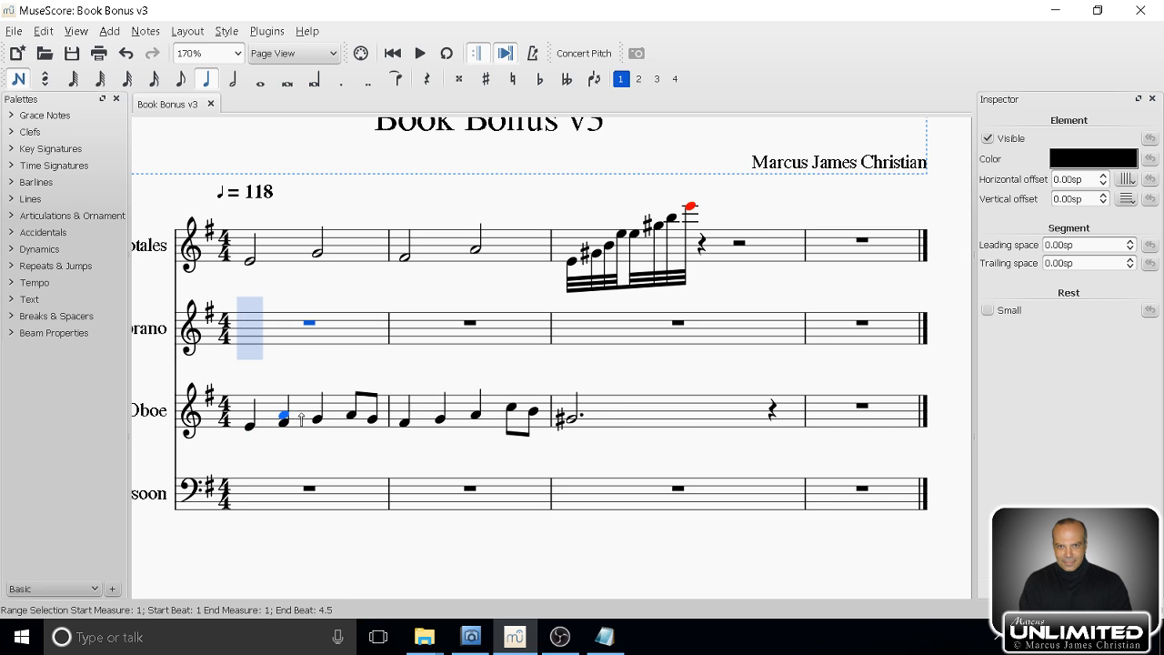
click(233, 82)
click(341, 80)
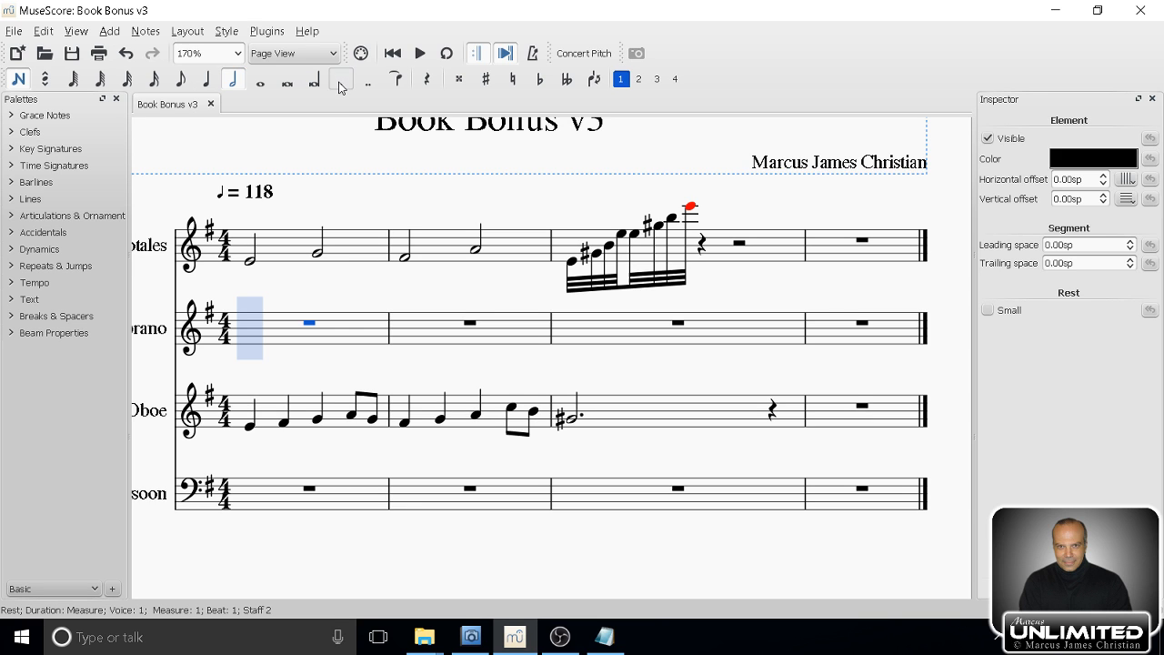
click(250, 320)
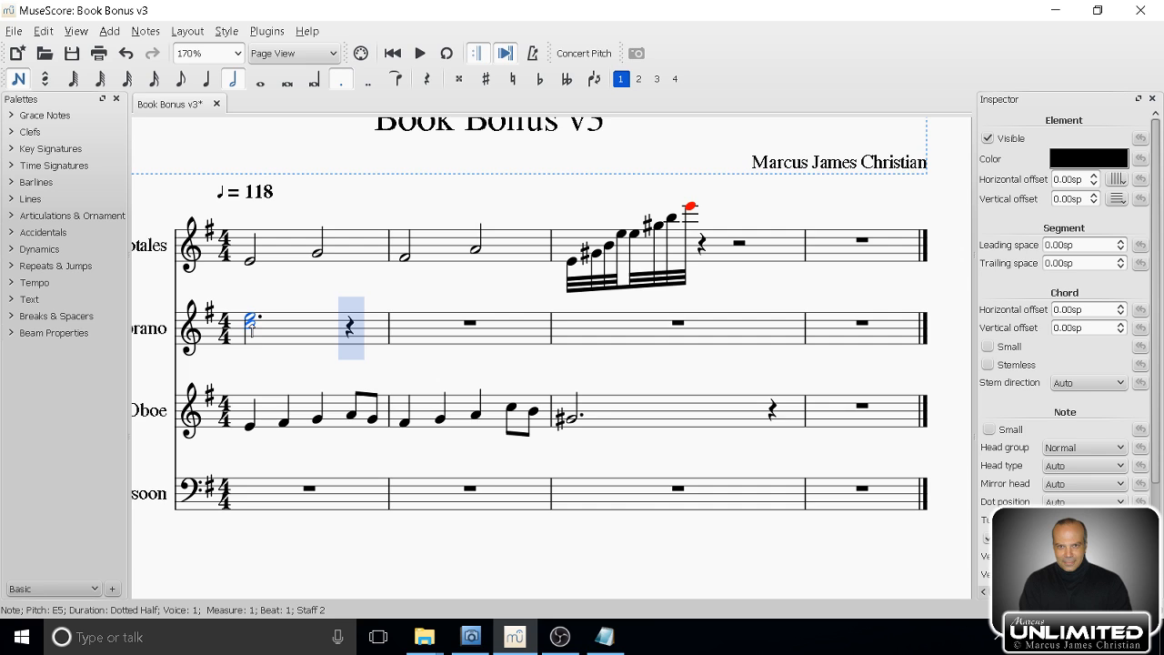
shift+click(251, 327)
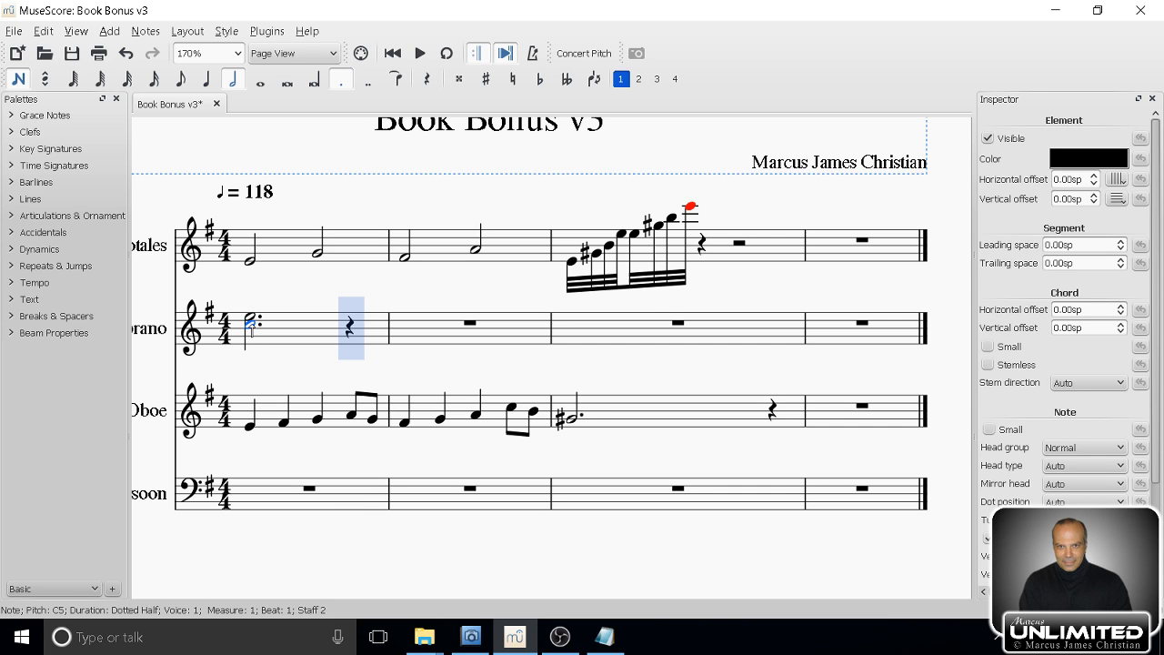
key(Down)
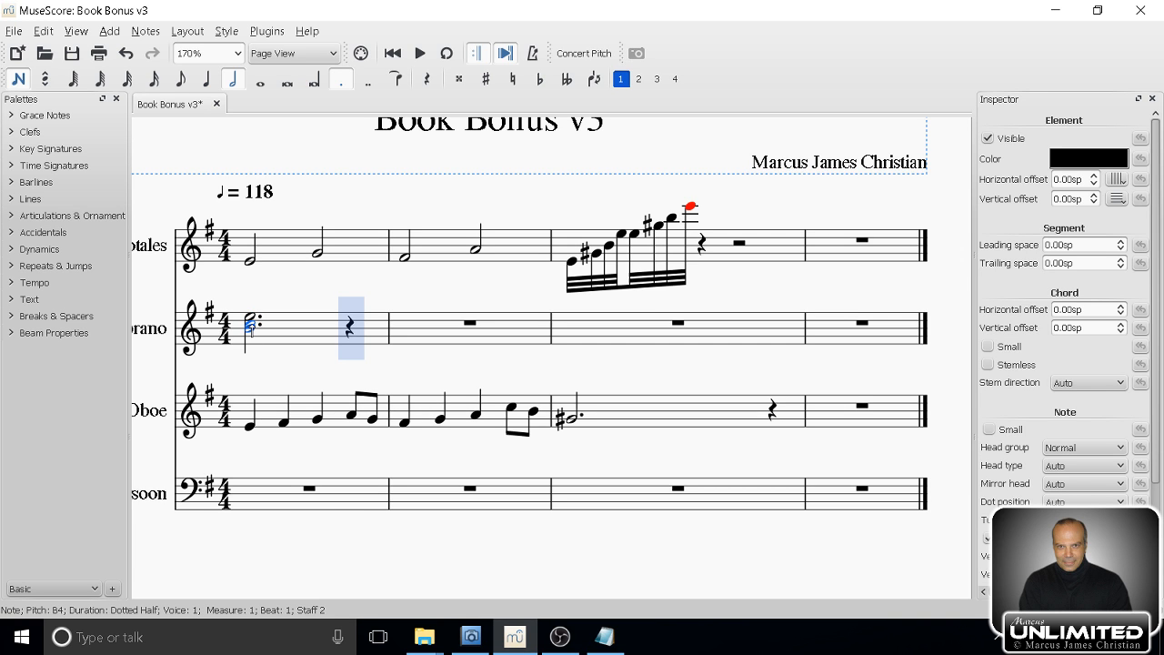
key(Up)
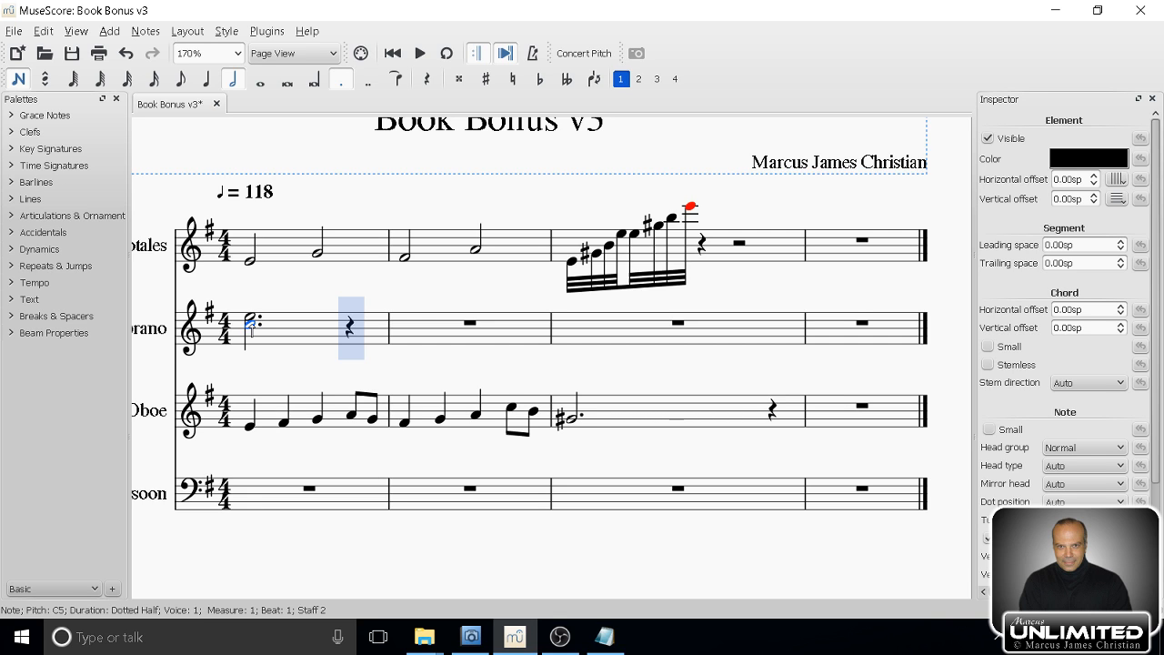
key(Down)
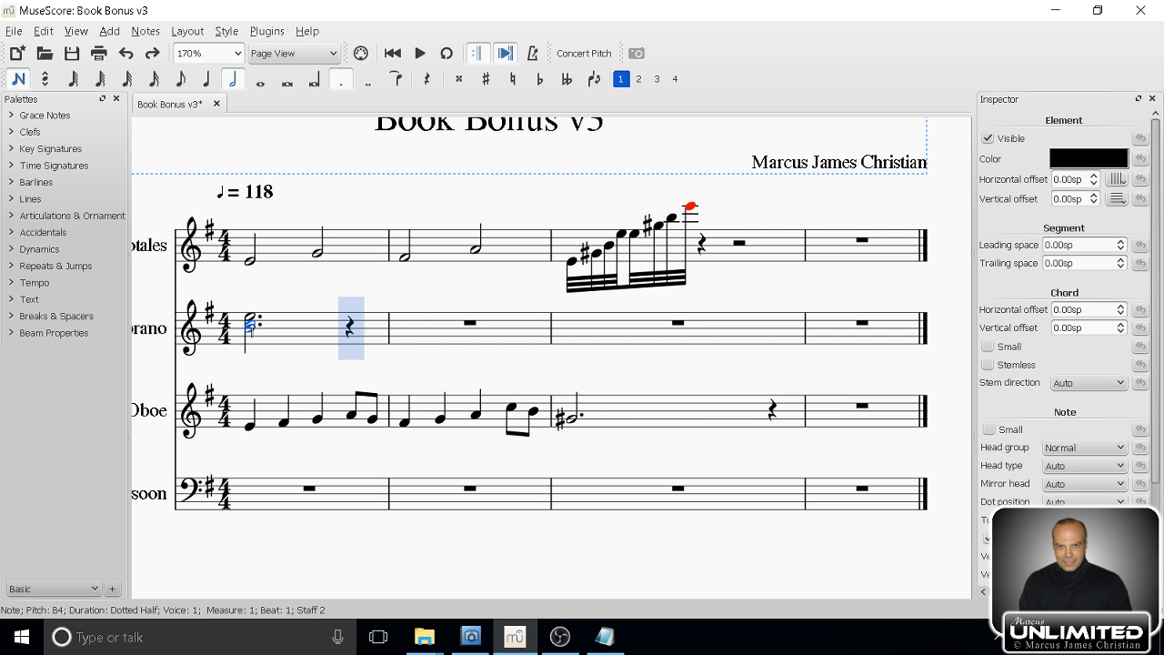
key(Up)
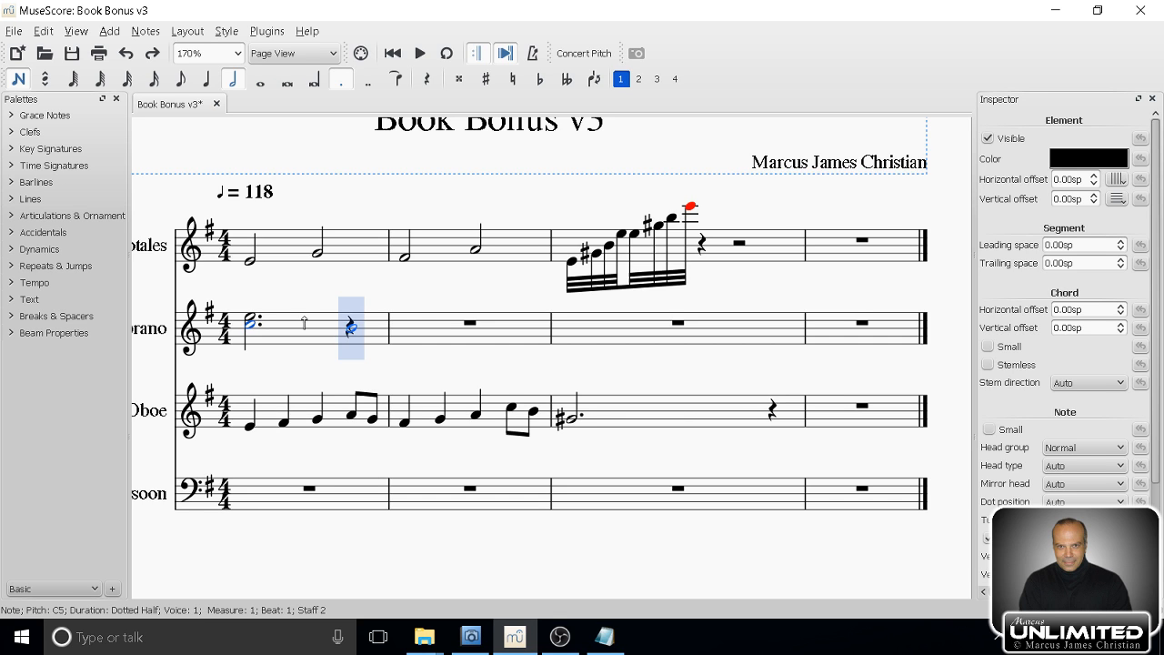
key(Delete)
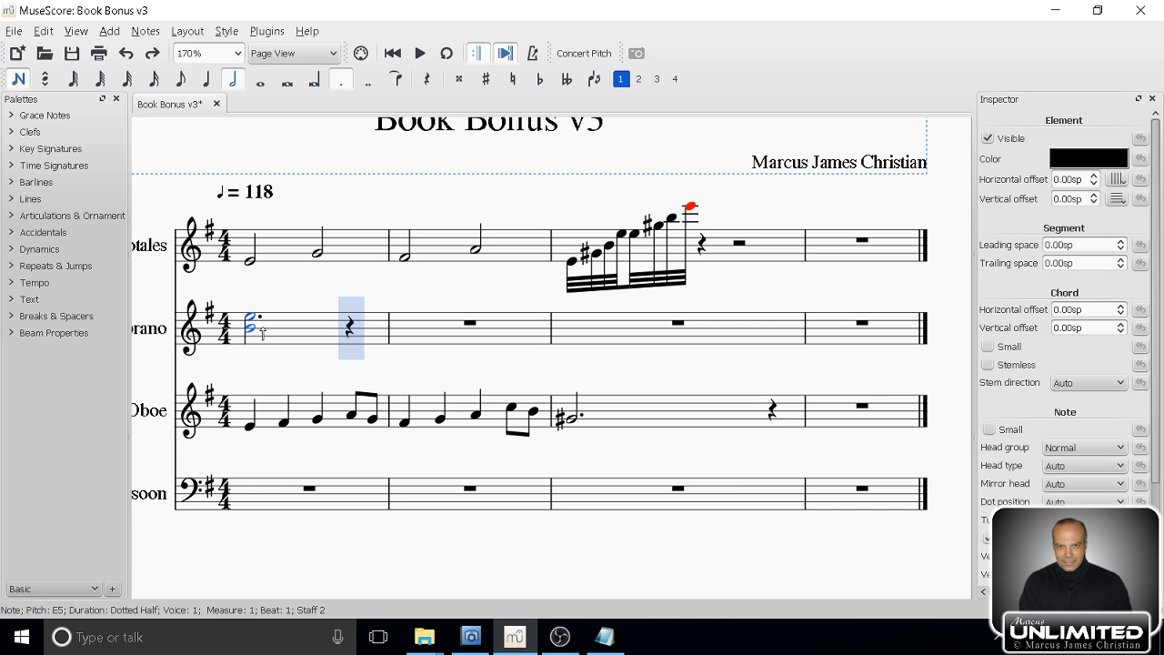
Complete the Mezzo-soprano's first measure with B4 under the dotted half E5 and a quarter-note E5–C5 chord on beat 4, and play it back.
shift+click(261, 333)
click(206, 82)
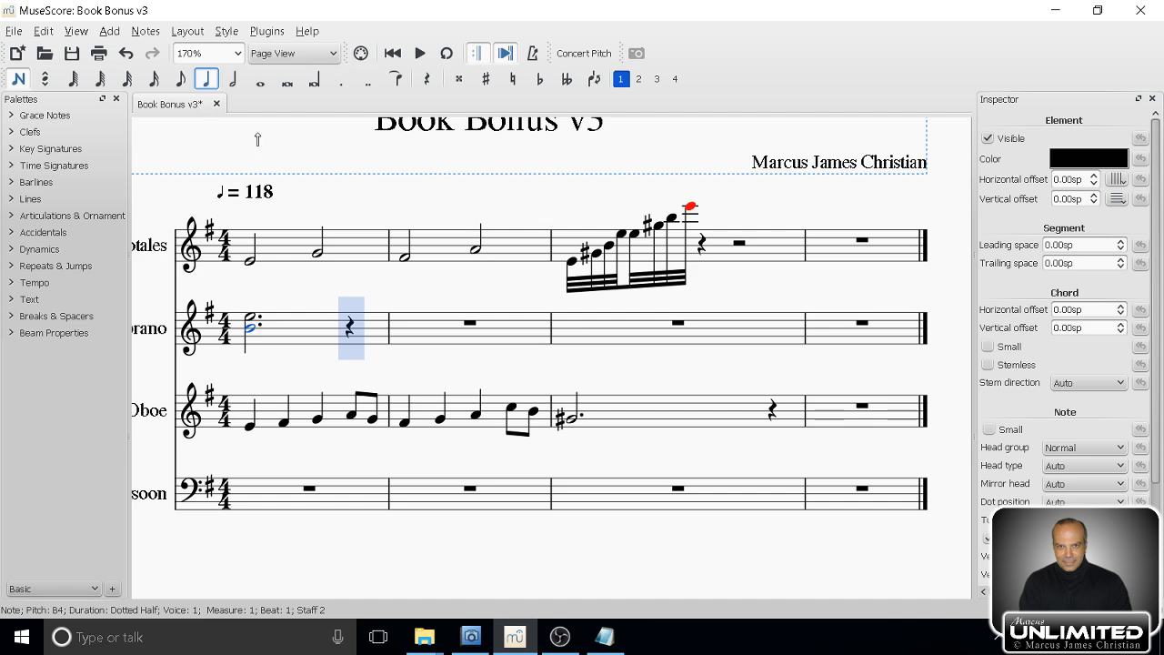
click(351, 319)
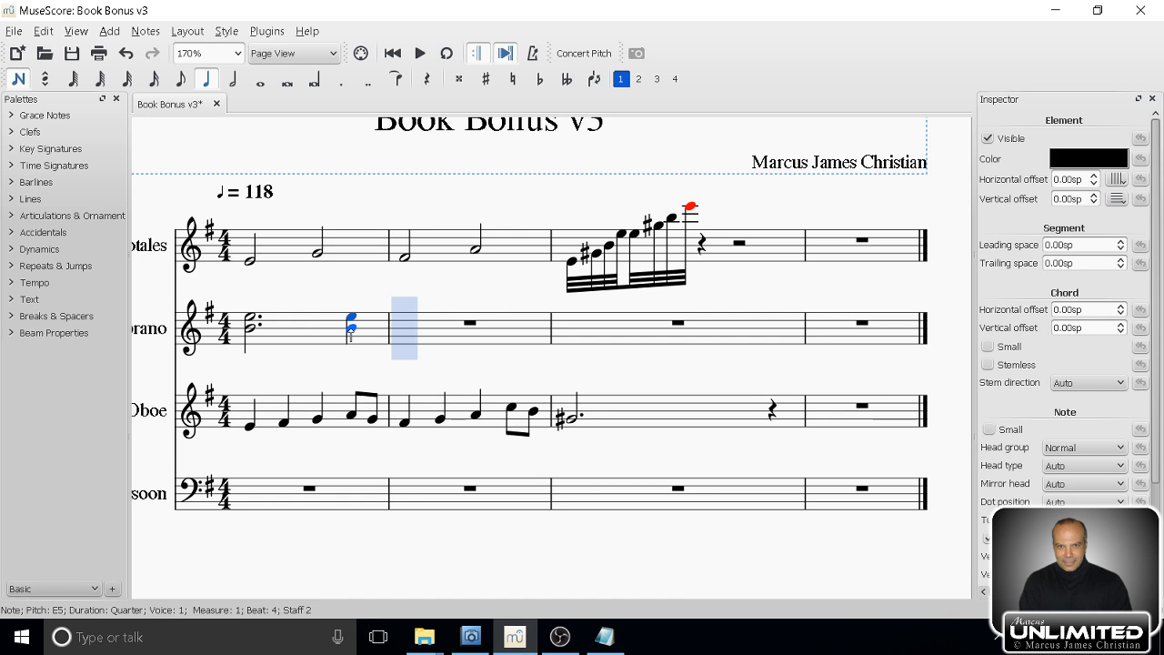
shift+click(351, 325)
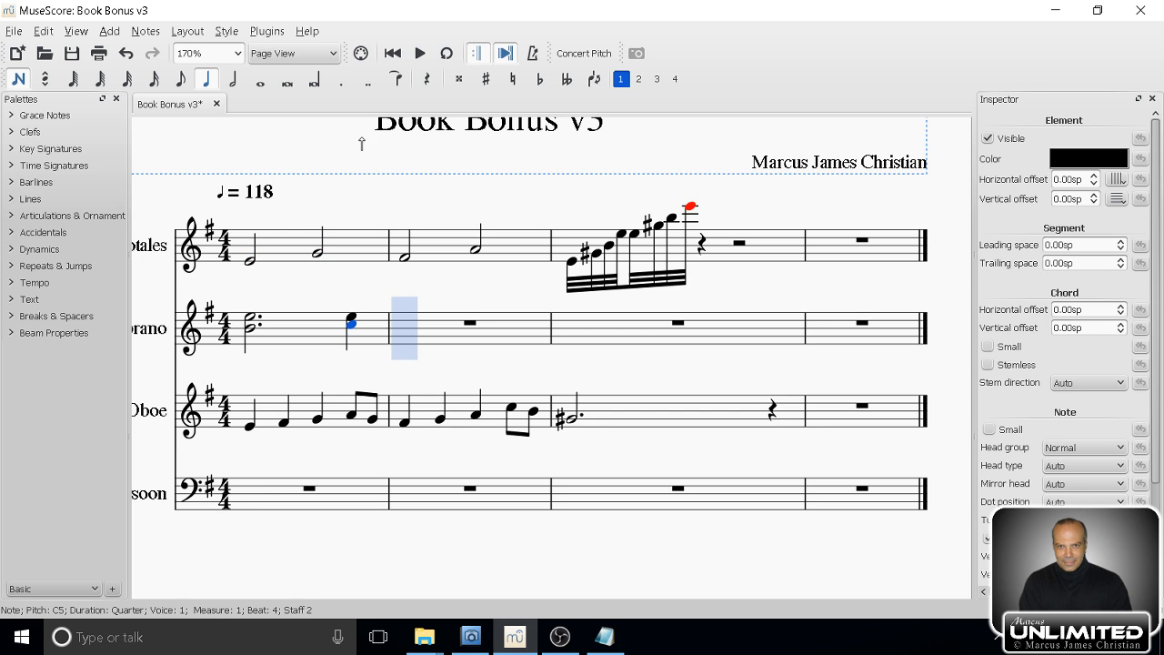
click(421, 55)
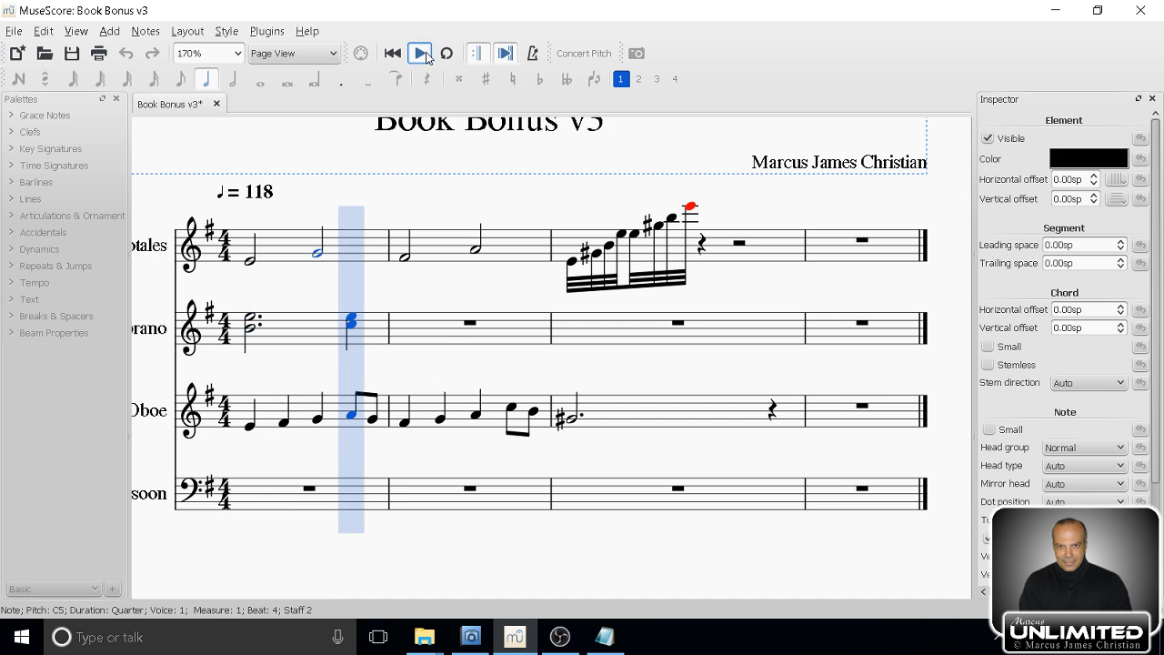
click(418, 55)
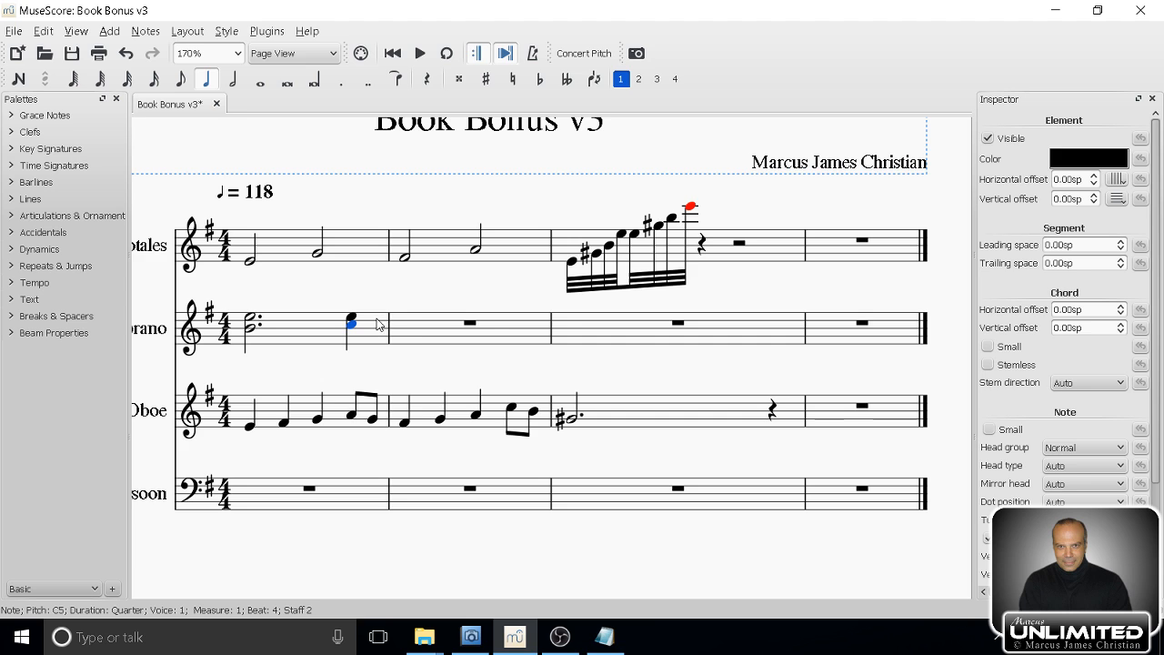
Enter a dotted half-note chord of A4 and E5 at the start of the Mezzo-soprano's second measure.
click(445, 329)
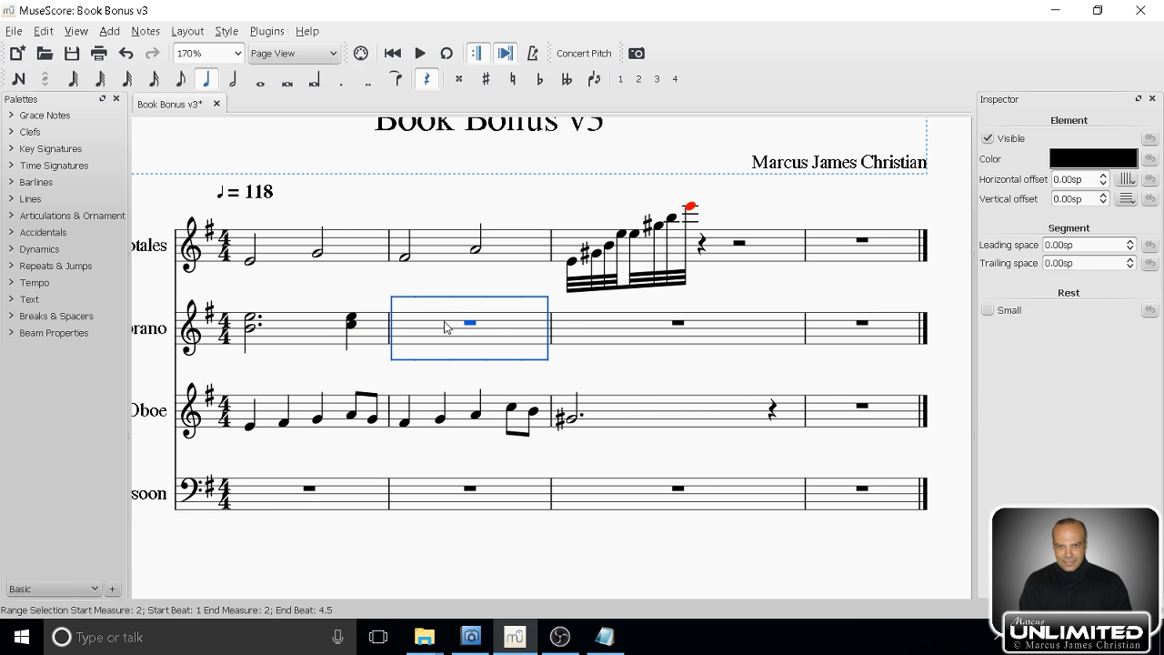
click(18, 81)
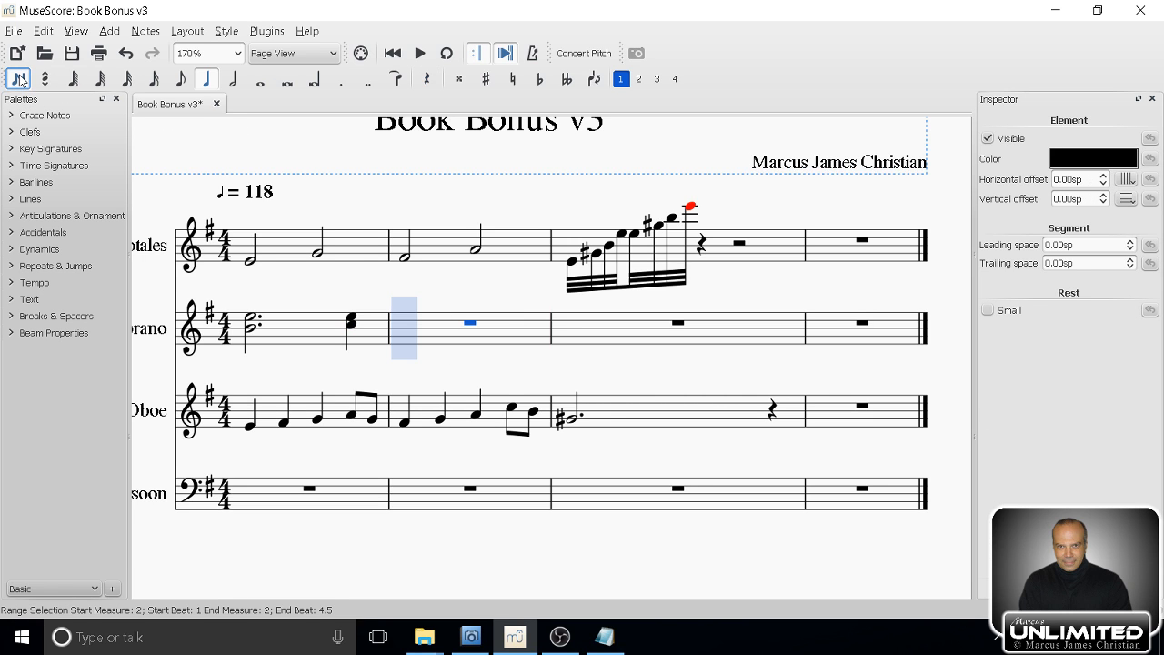
click(234, 82)
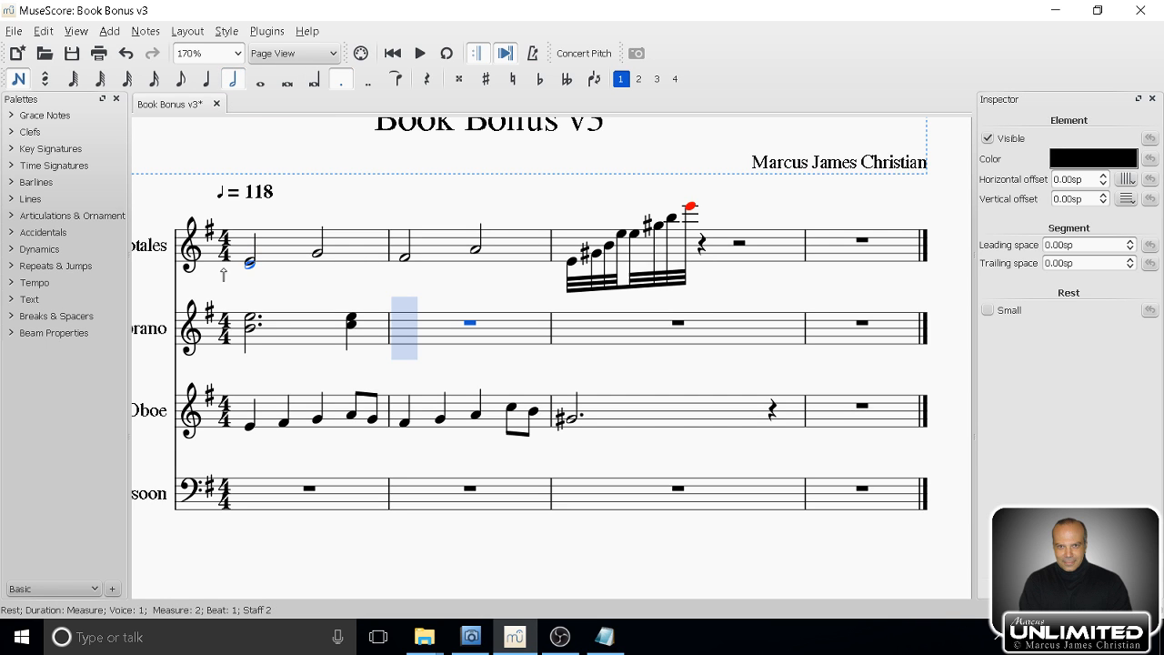
click(413, 332)
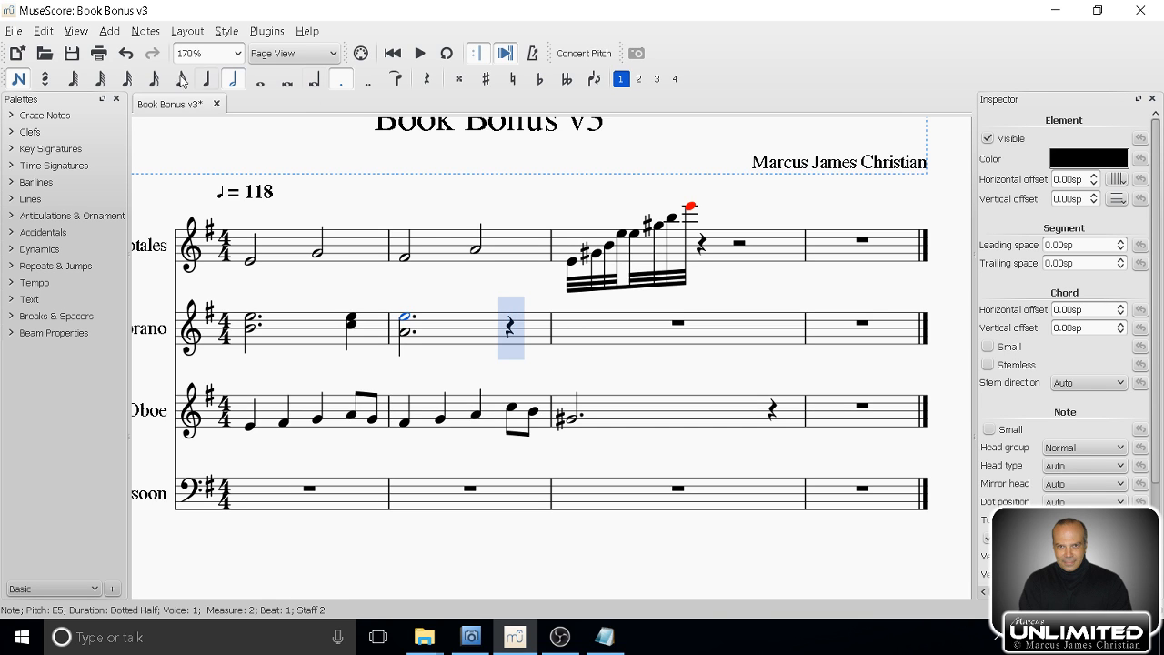
Enter a quarter-note chord of D#5 and B4 on beat 4 of the Mezzo-soprano's second measure and play the score.
click(205, 79)
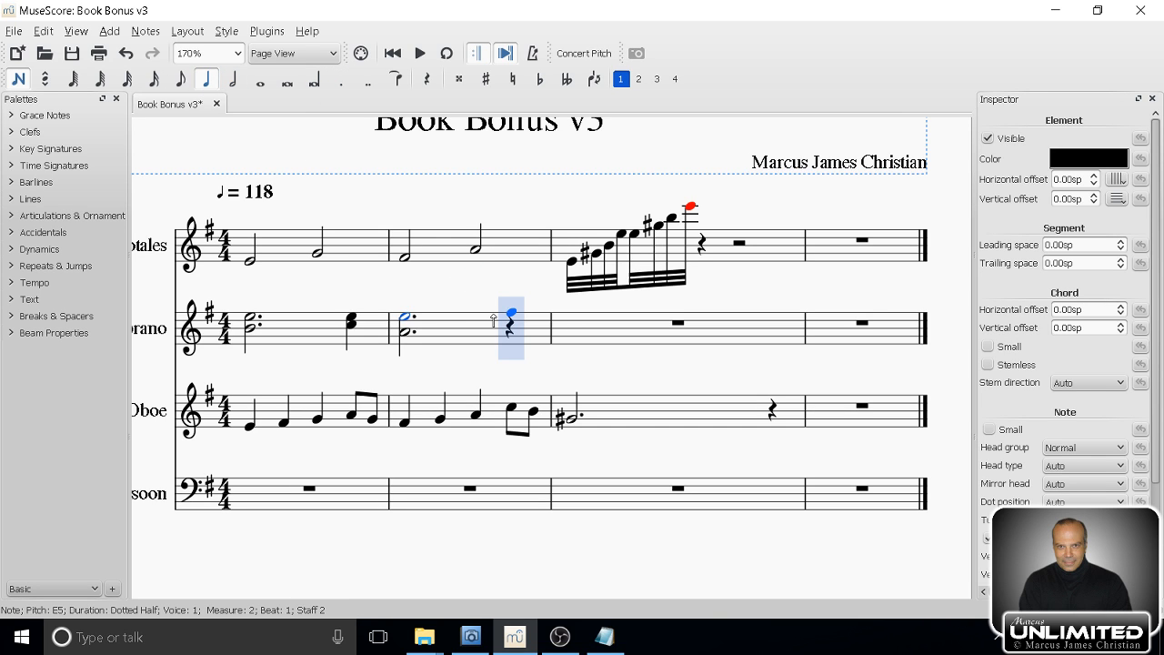
click(492, 321)
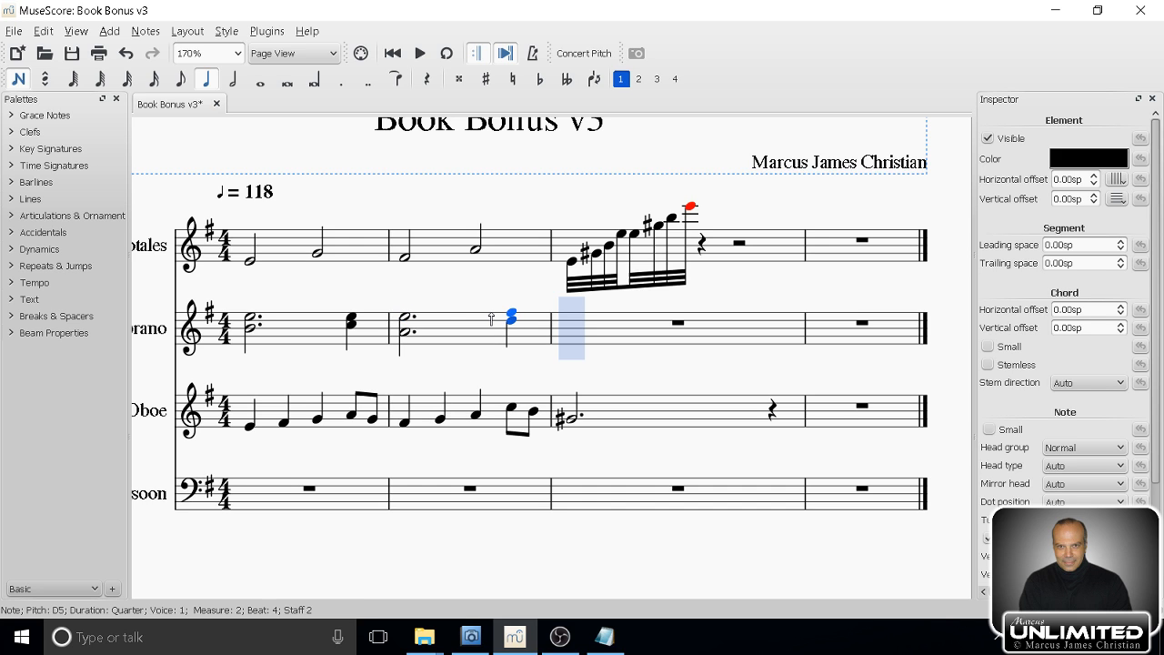
key(Up)
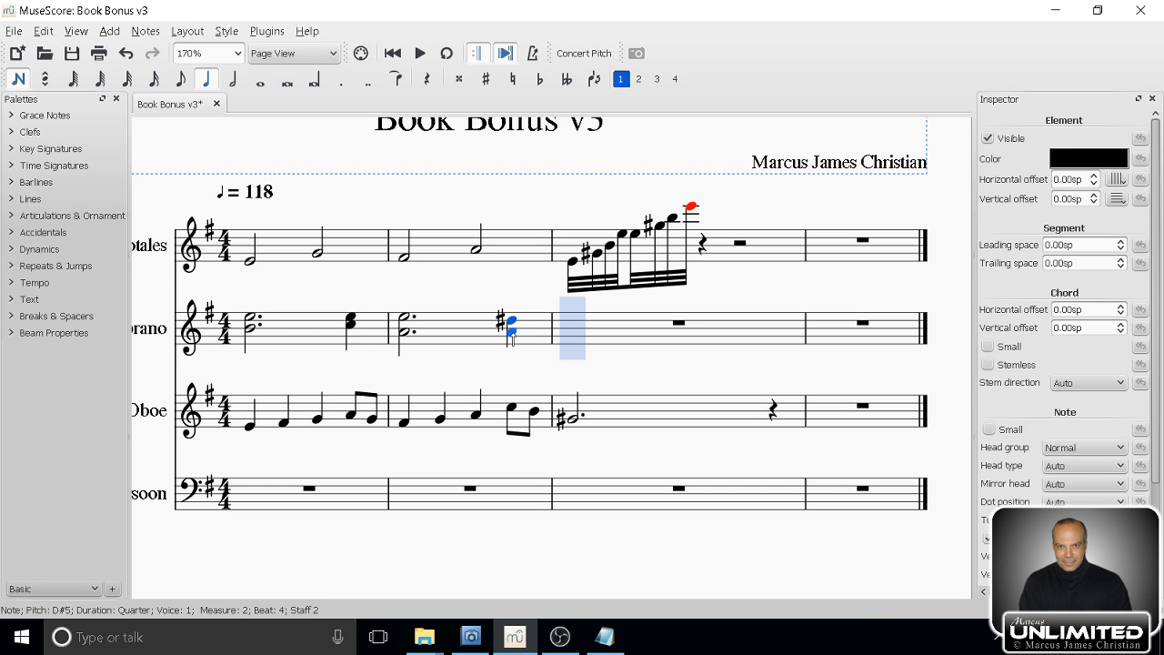
click(511, 331)
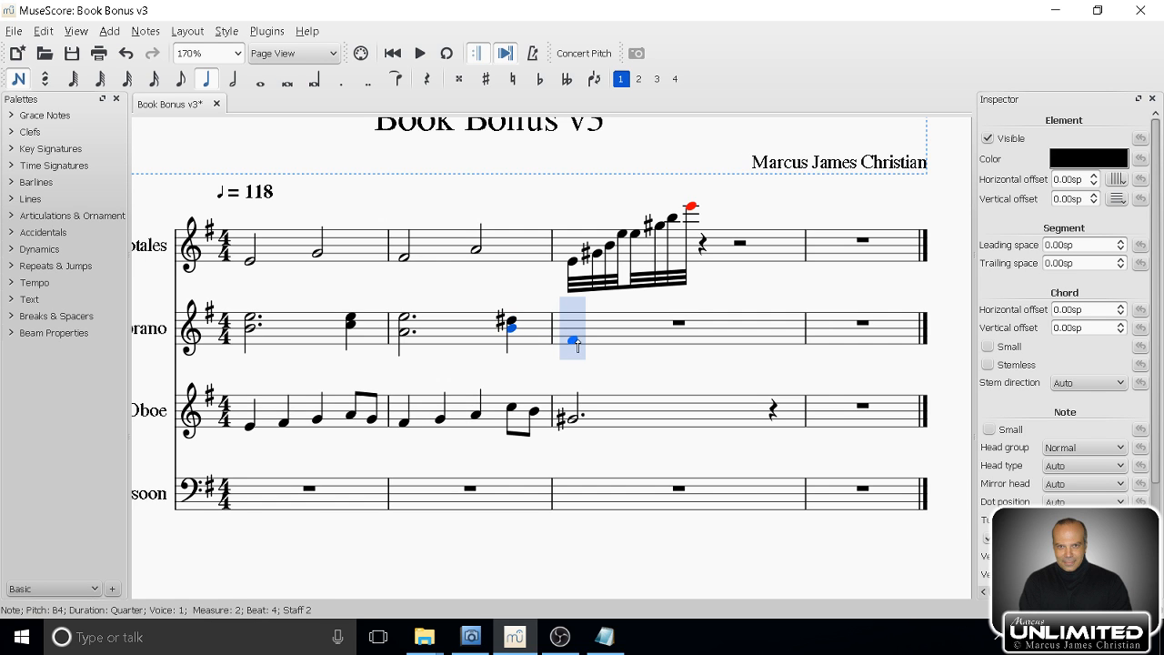
click(419, 56)
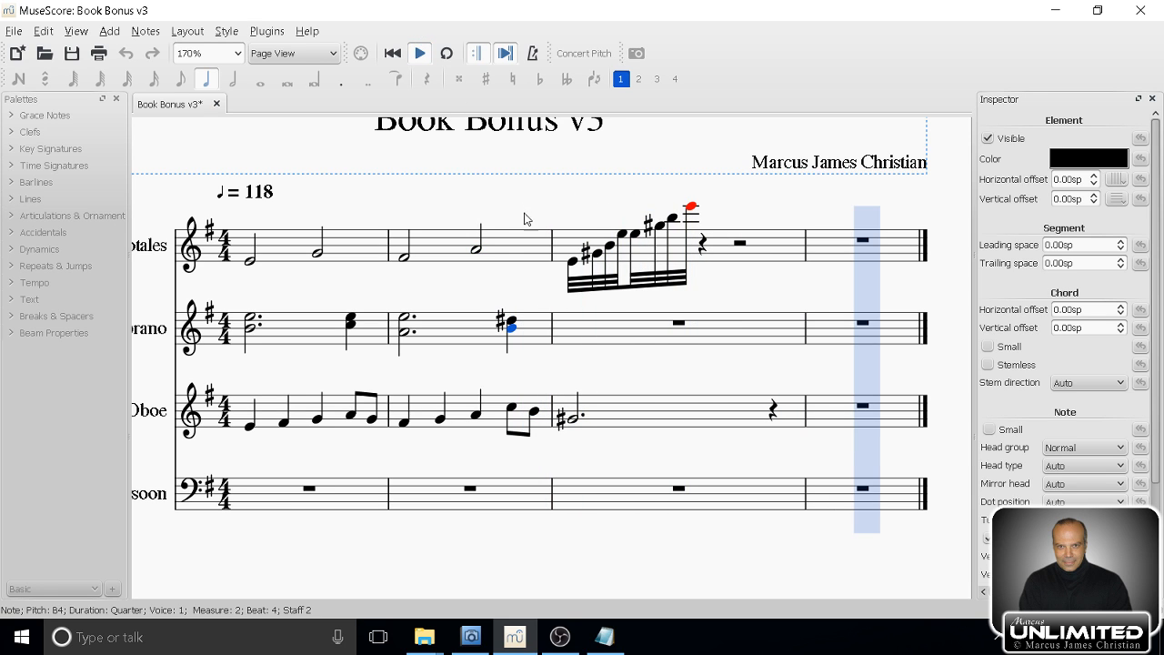
key(space)
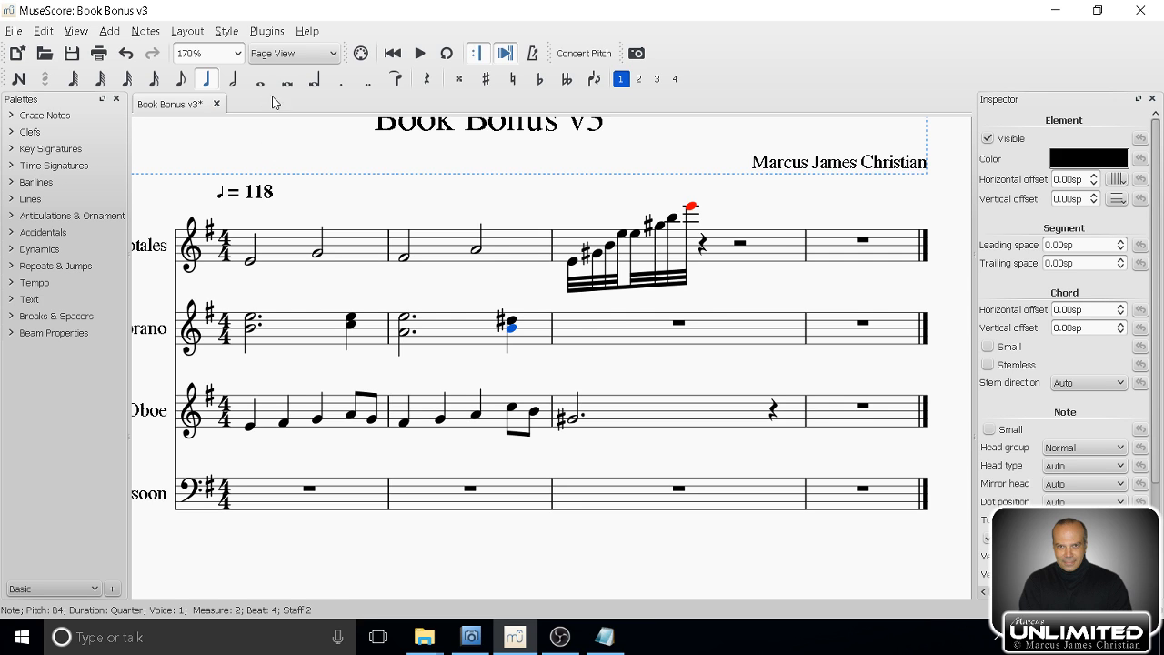
Build a quarter-note chord of E4, G#4, B4 and E5 at the start of the Mezzo-soprano's third measure and play the score.
click(597, 335)
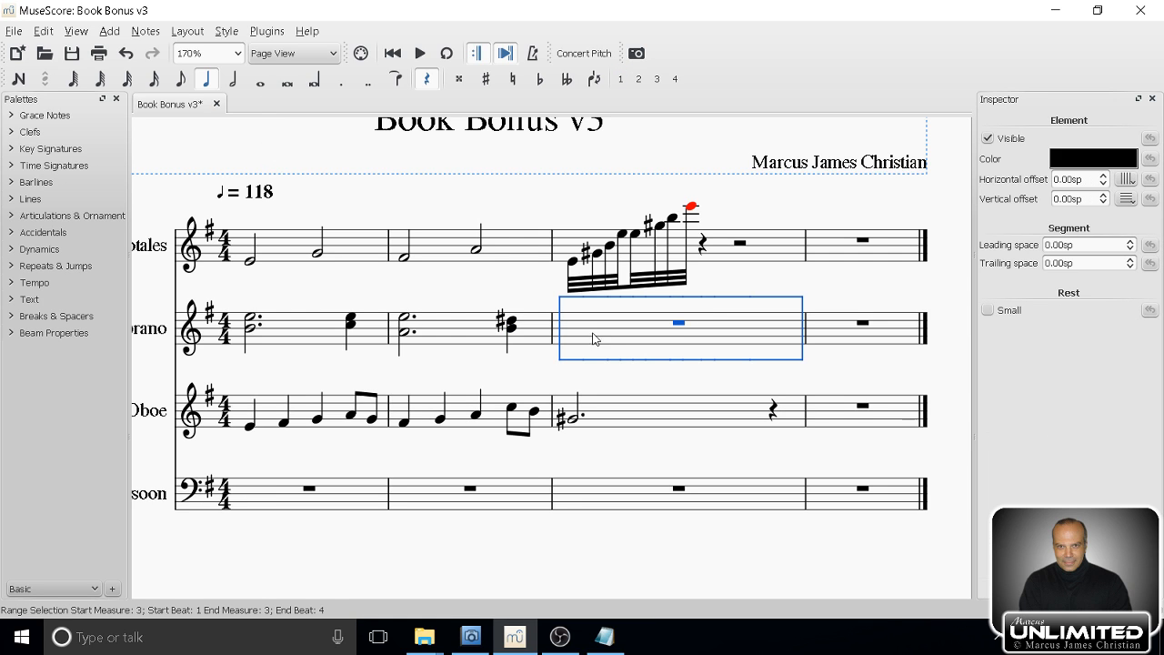
key(n)
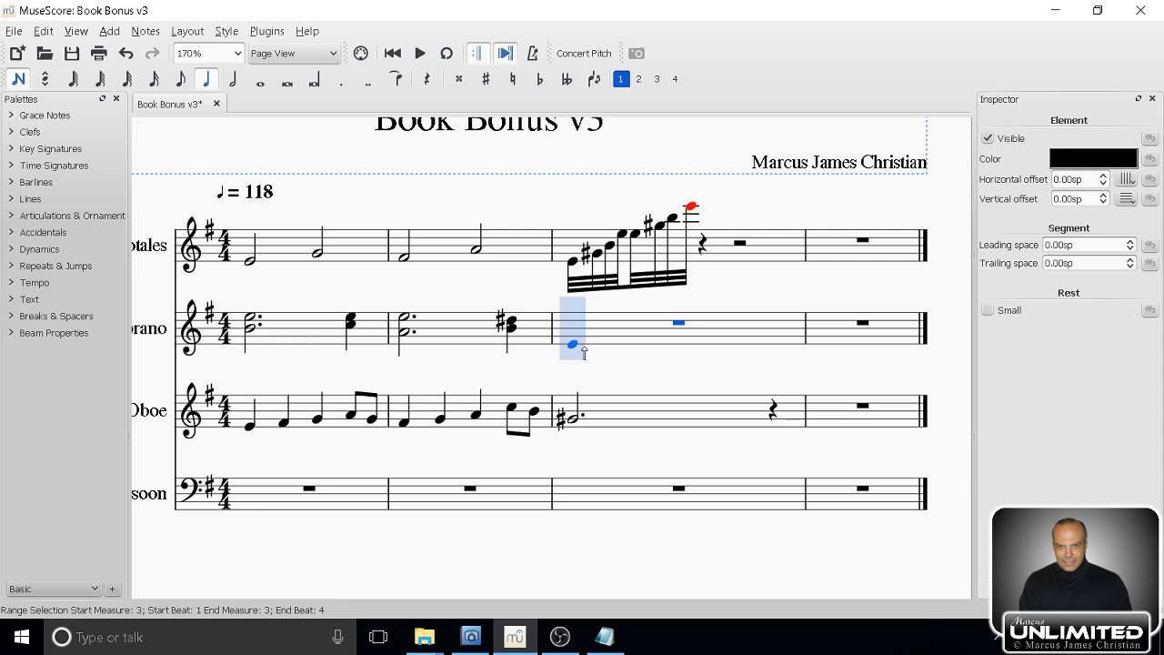
click(584, 348)
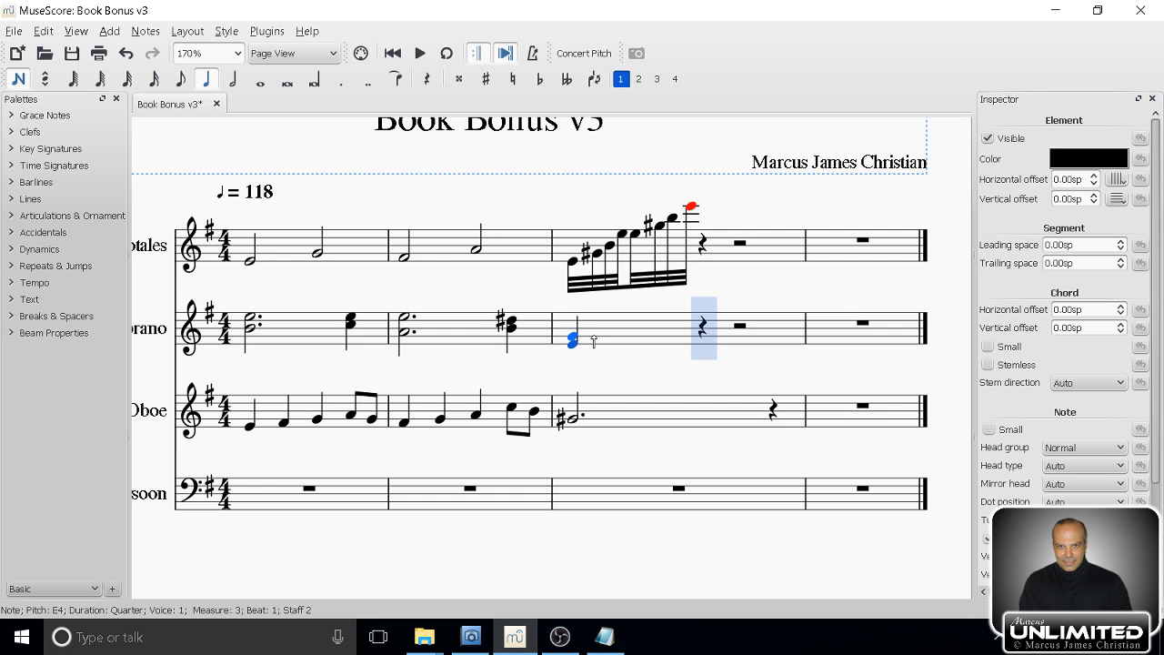
key(Up)
key(Up)
key(Up)
key(Up)
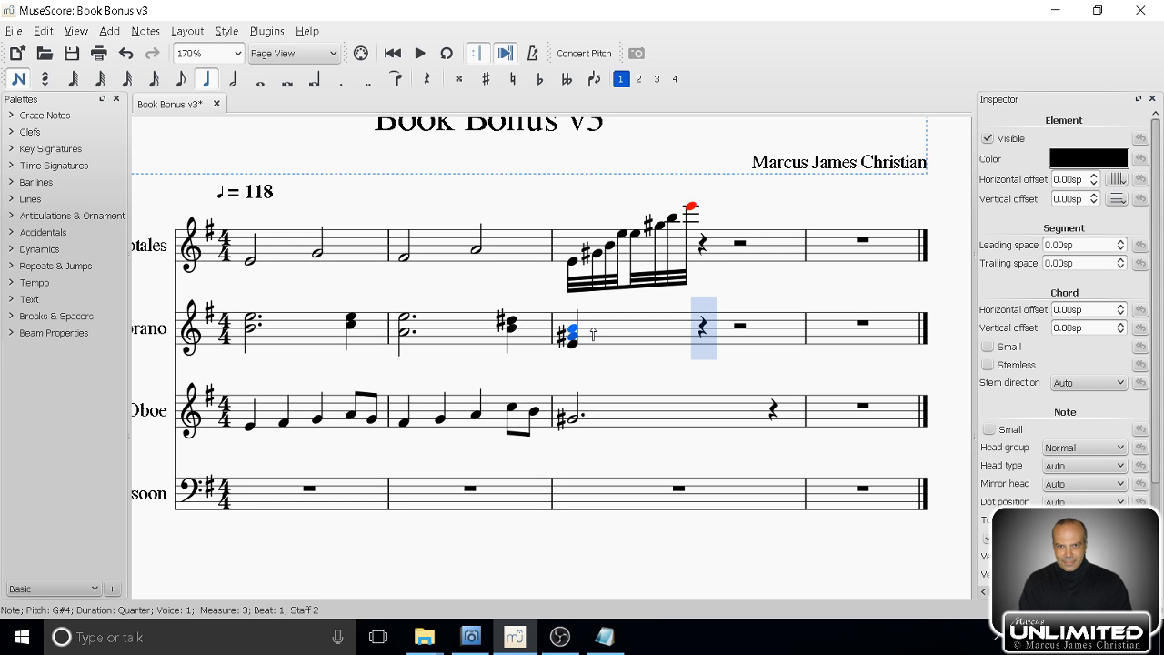
shift+click(595, 330)
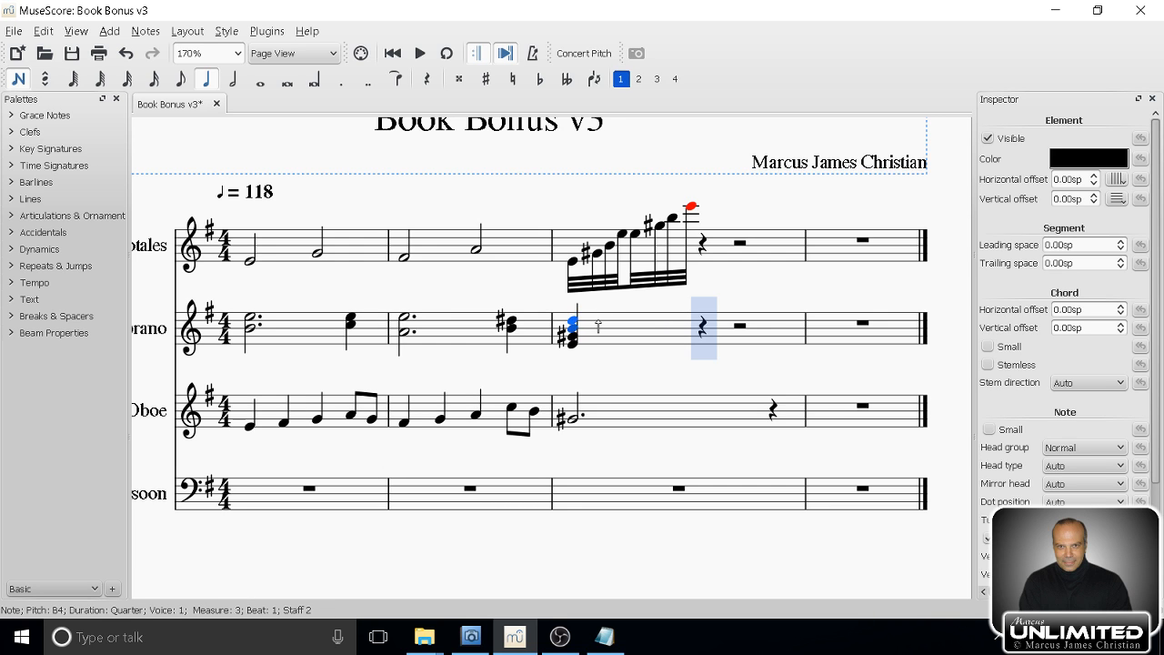
shift+click(598, 322)
click(419, 54)
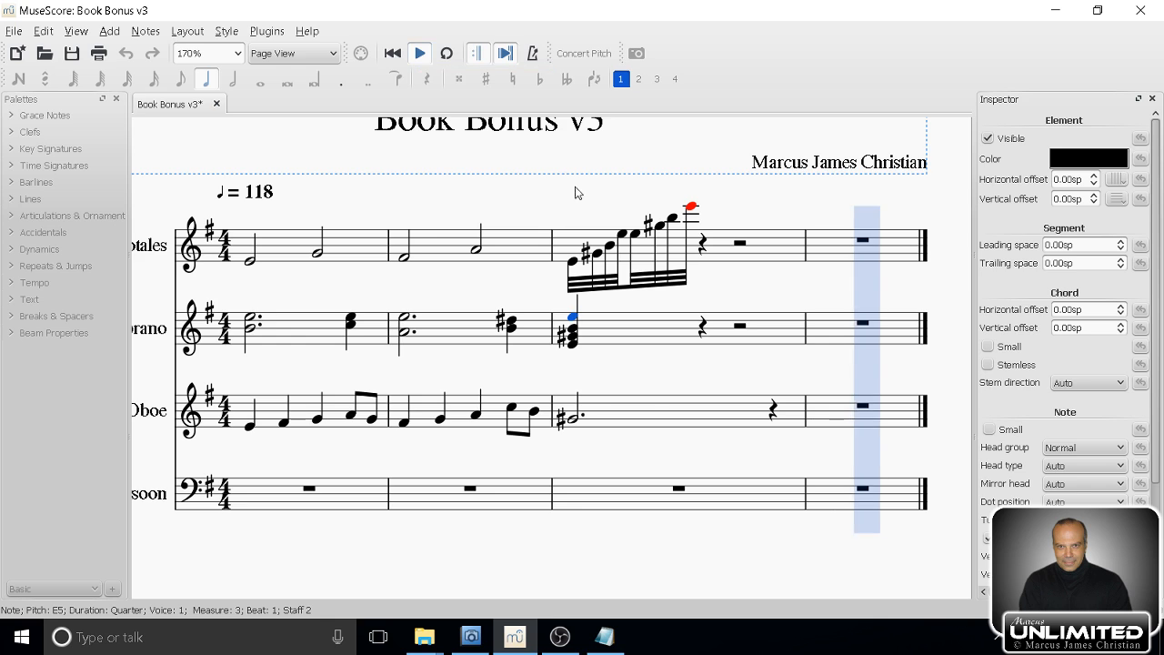
Shorten the G#4 in the Oboe's third measure to an eighth note and enter an eighth note E4 after it.
click(574, 420)
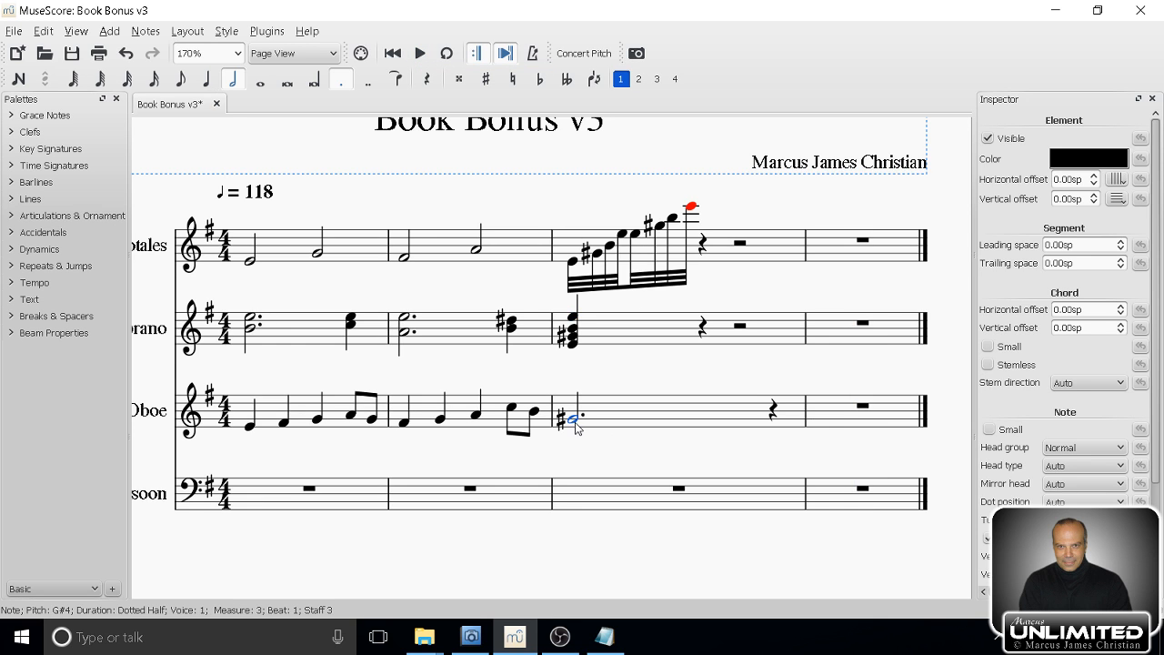
click(207, 79)
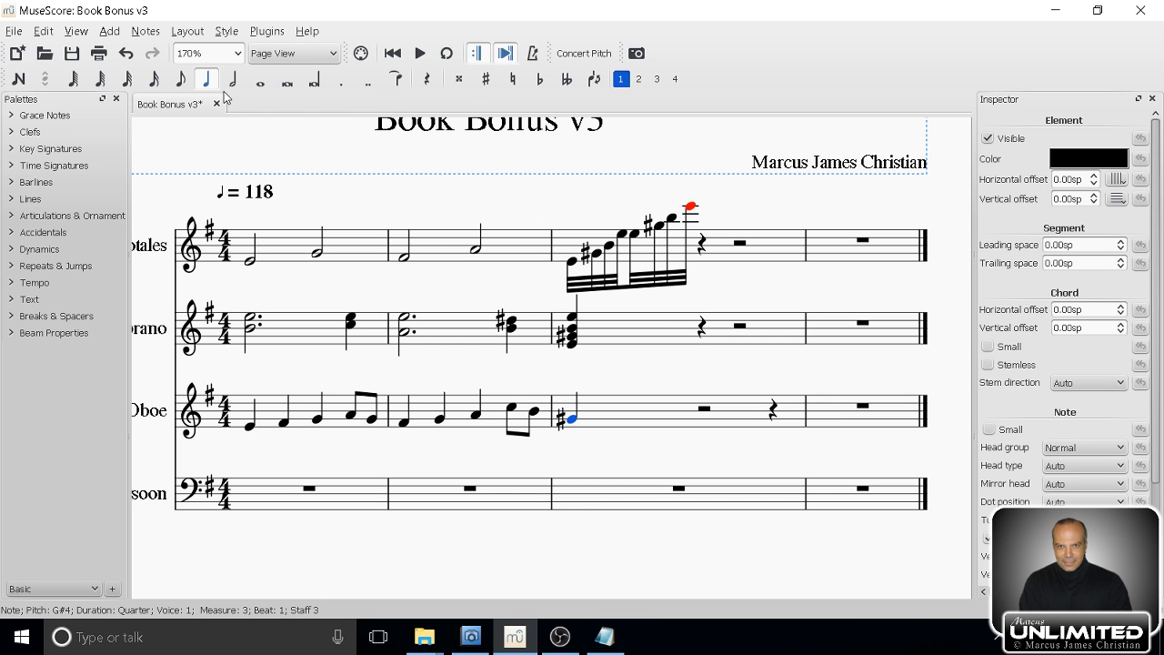
click(180, 80)
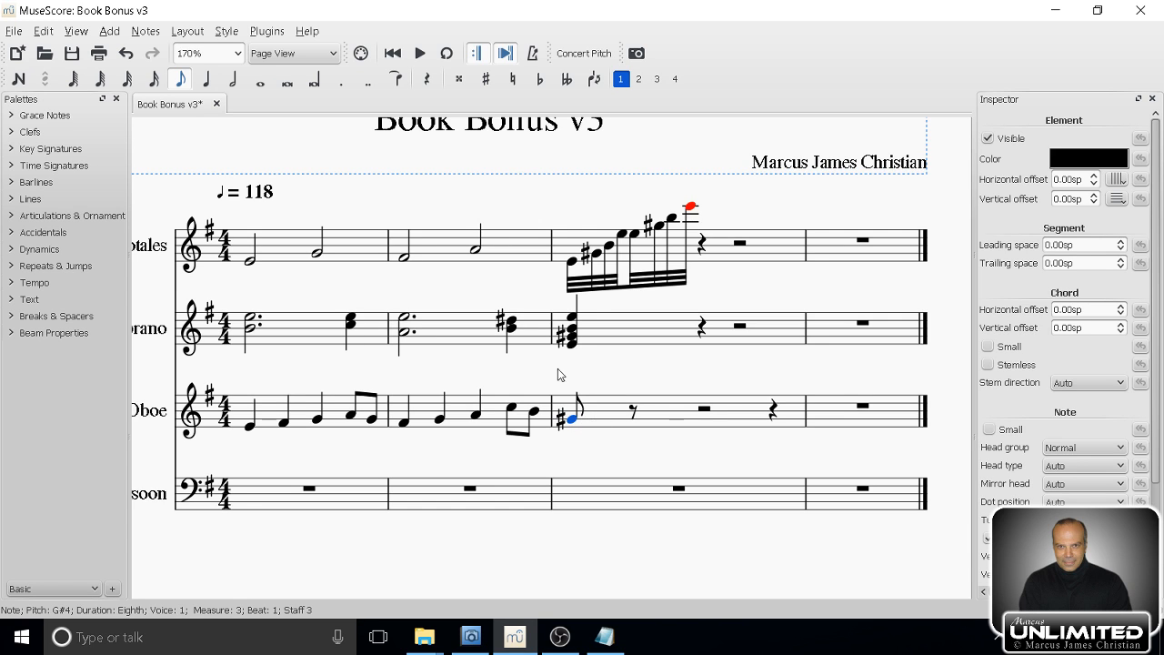
click(633, 411)
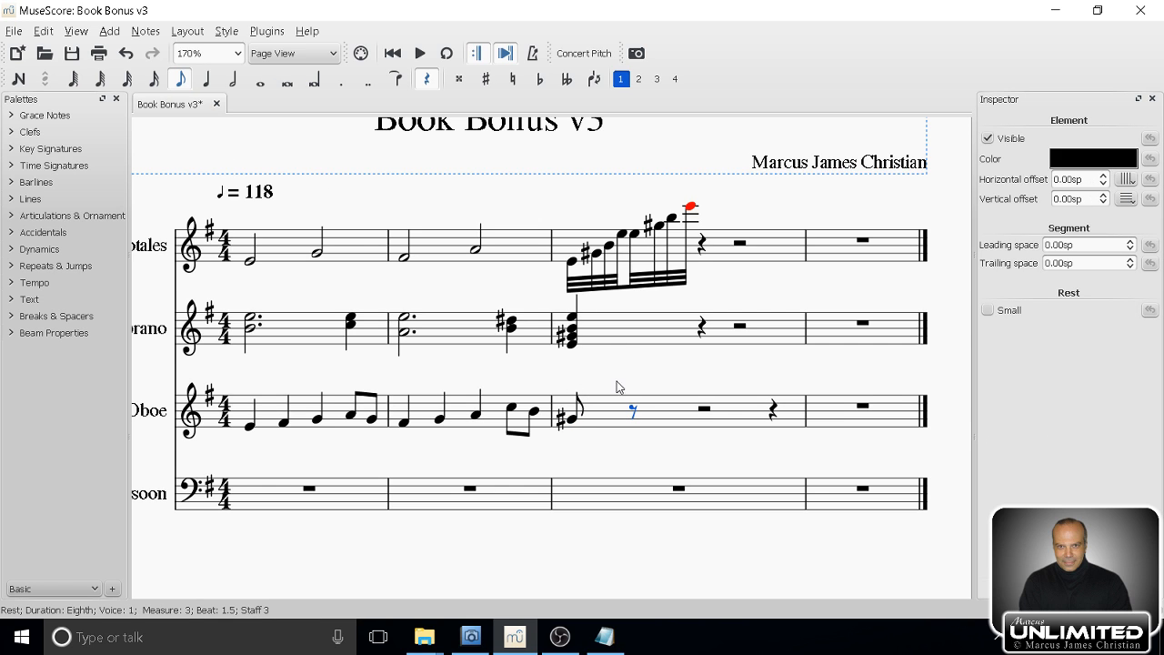
key(n)
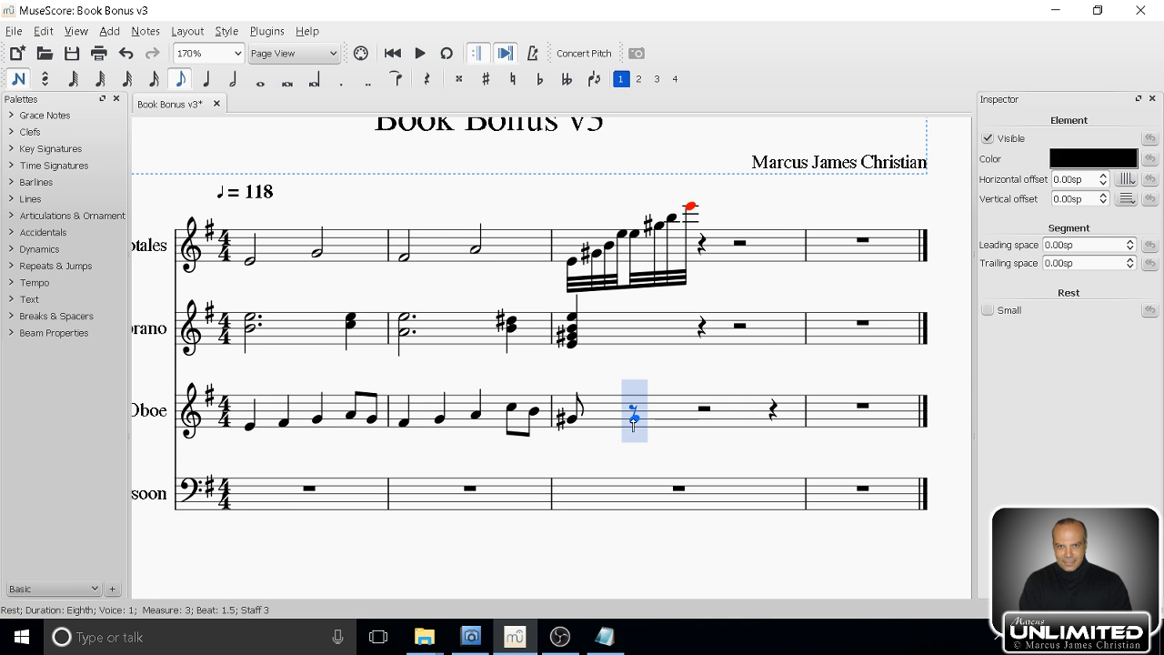
click(633, 427)
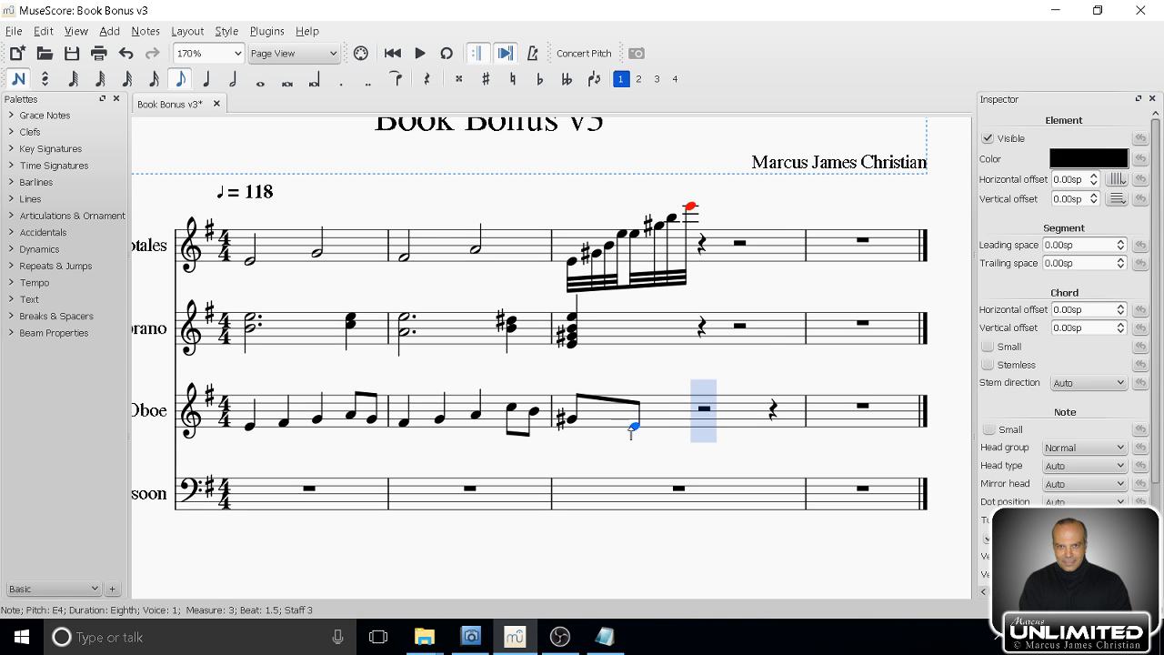
Play the score from the beginning and save it.
click(393, 53)
click(420, 52)
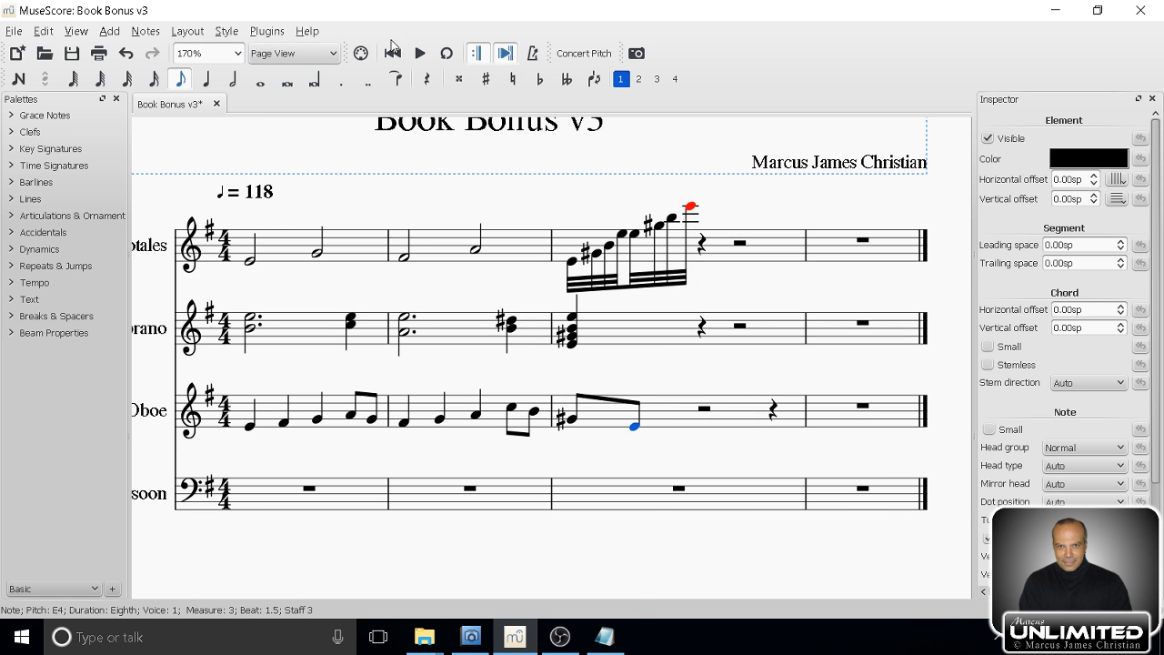
key(ctrl+s)
Change the E4 in the Oboe's third measure to a quarter note.
drag(267, 551, 330, 518)
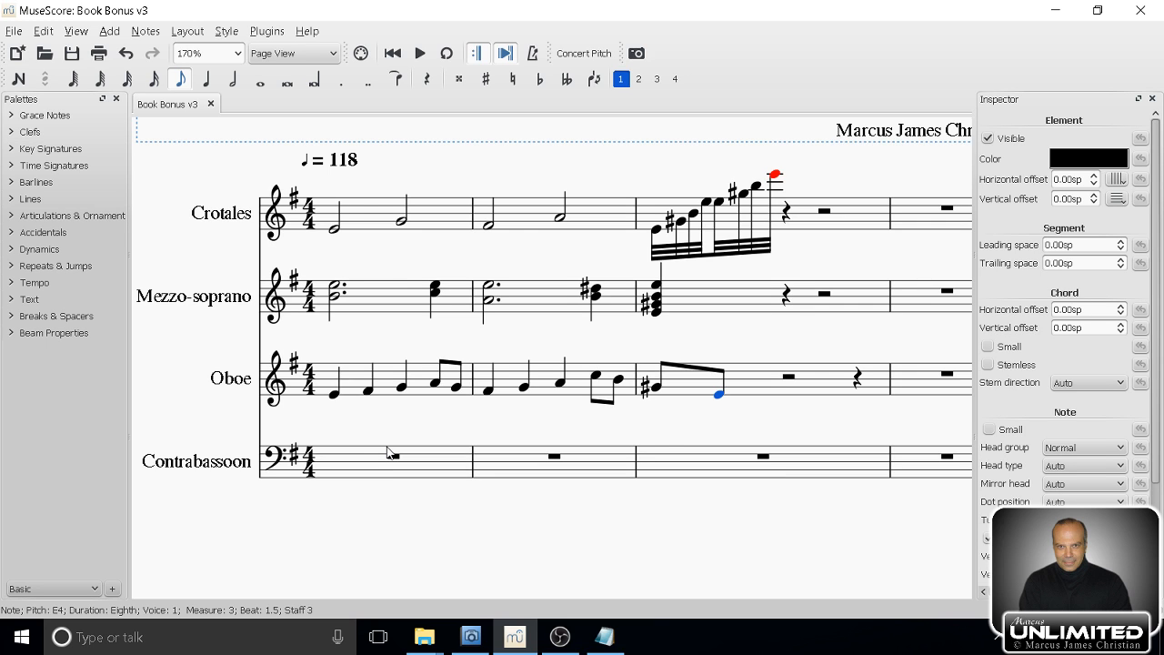
click(205, 80)
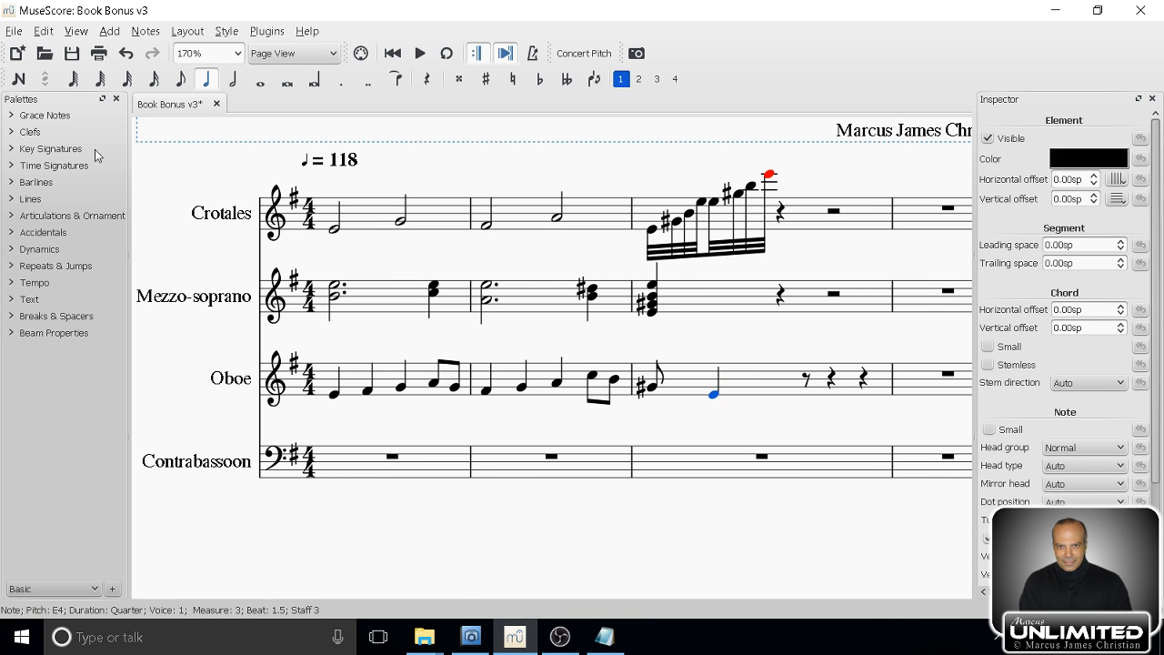
click(20, 81)
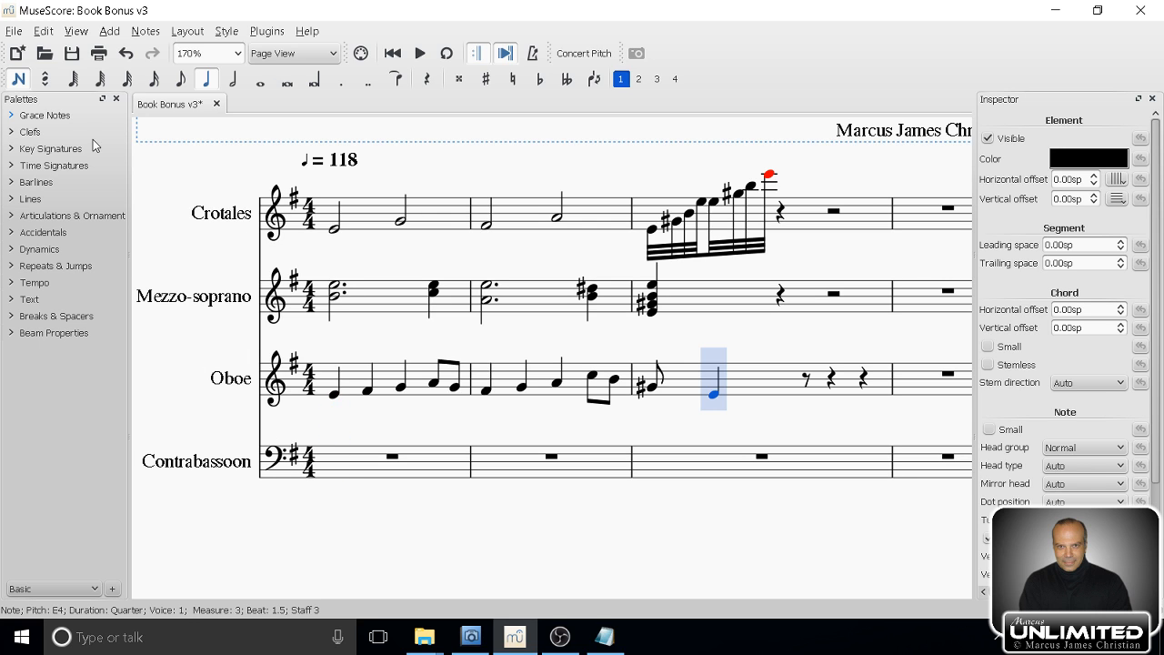
key(Escape)
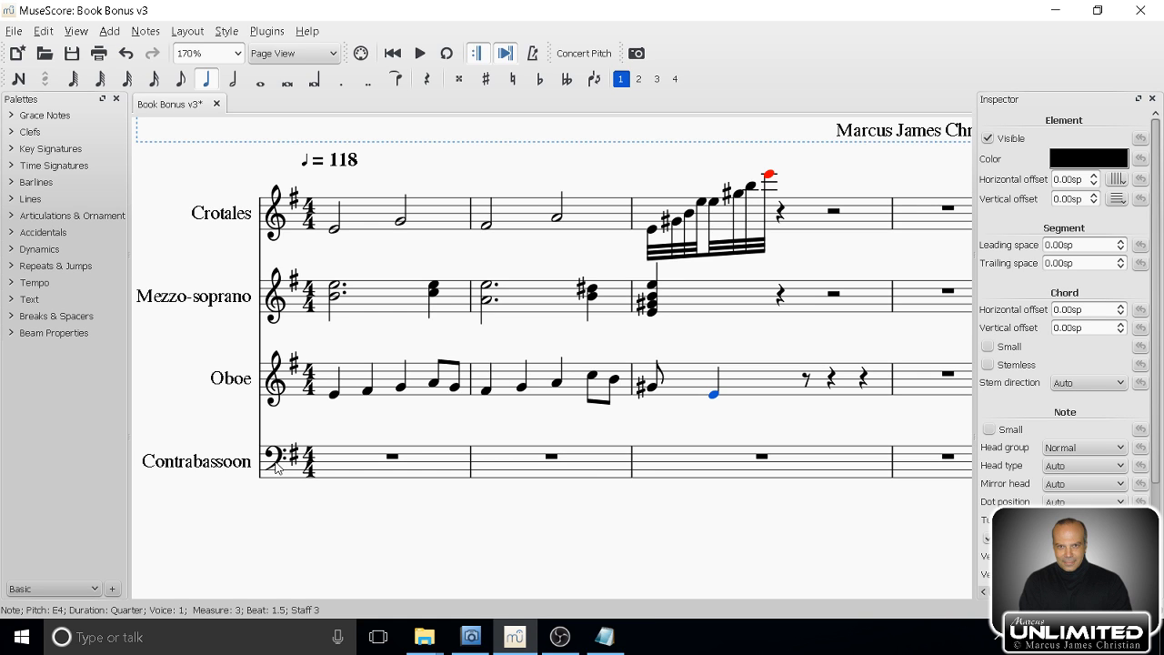
Enter a quarter note E2 on beat 1 of the Contrabassoon's first measure.
click(346, 482)
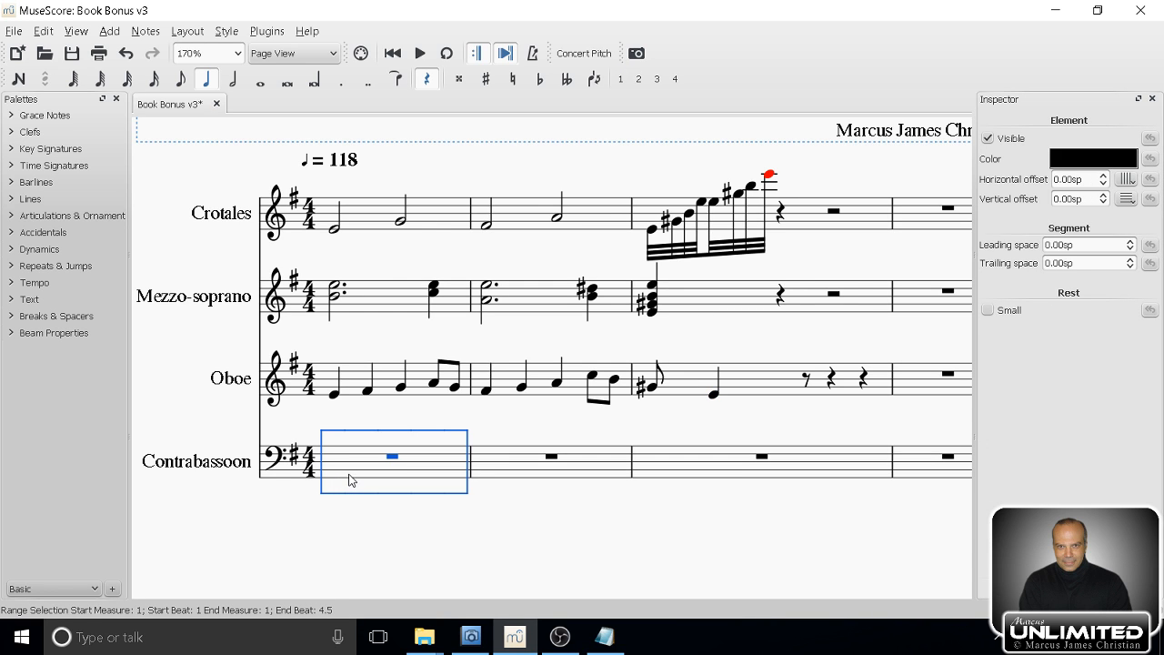
key(n)
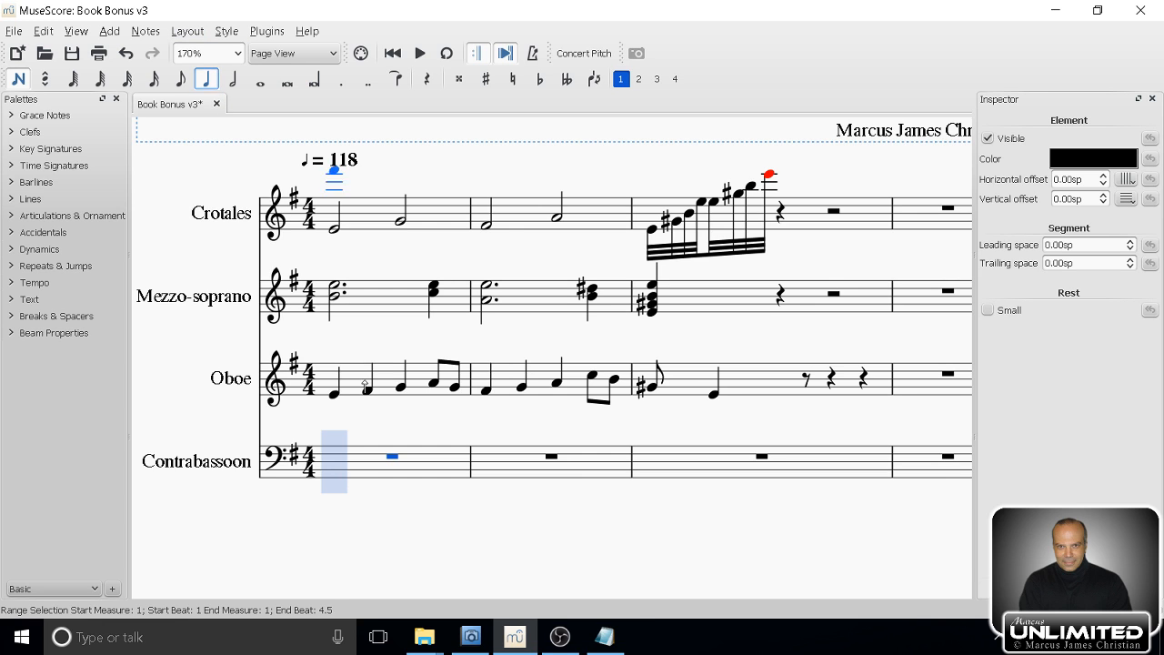
click(351, 465)
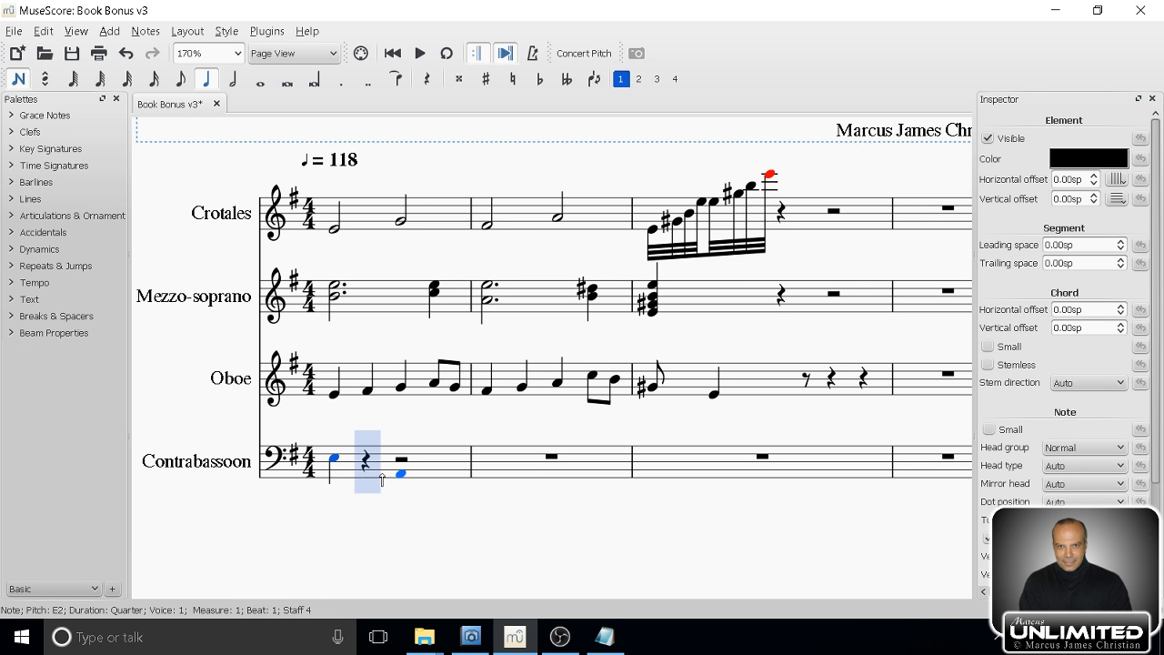
Enter a quarter note D2 on beat 3 of the Contrabassoon's first measure.
key(Right)
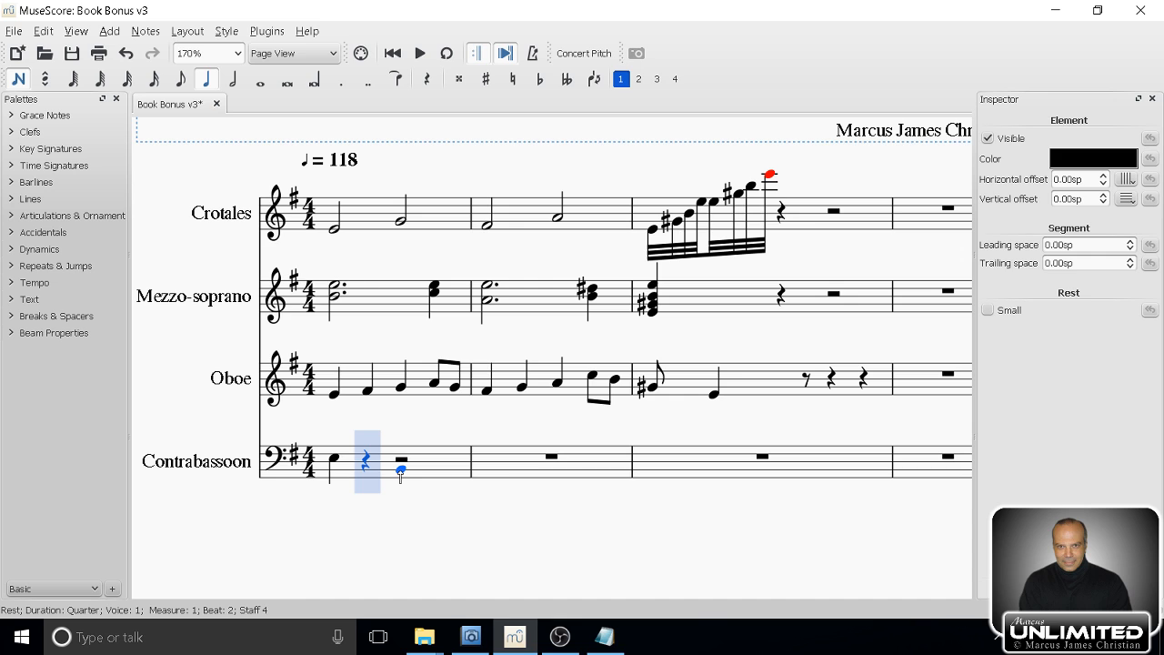
key(Right)
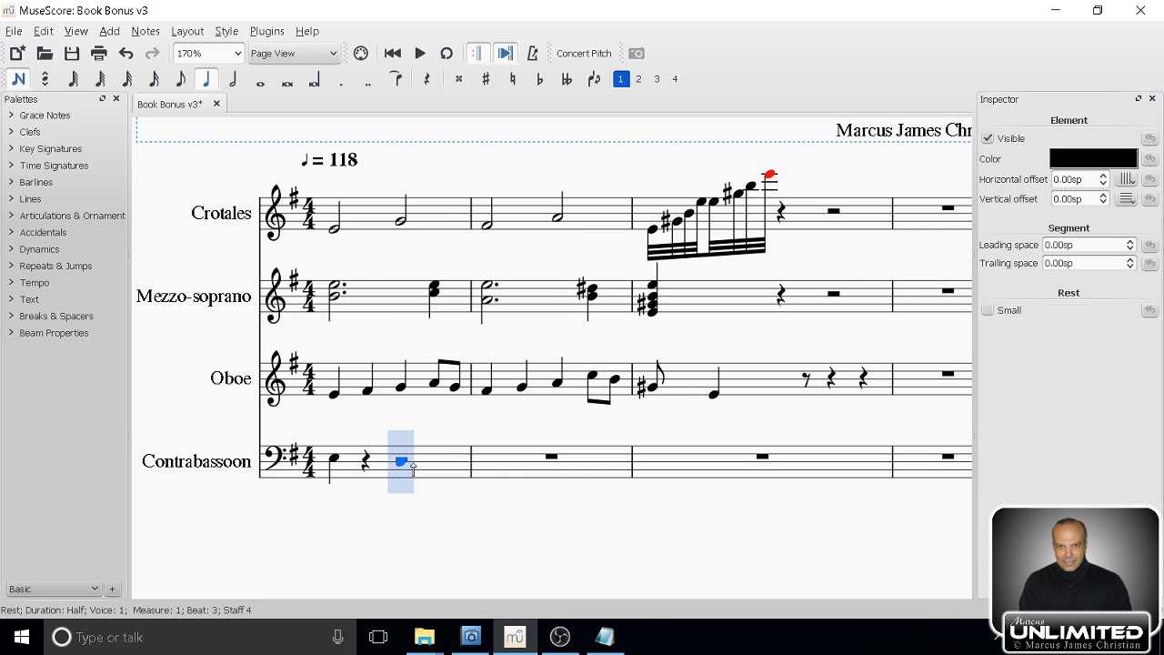
click(411, 468)
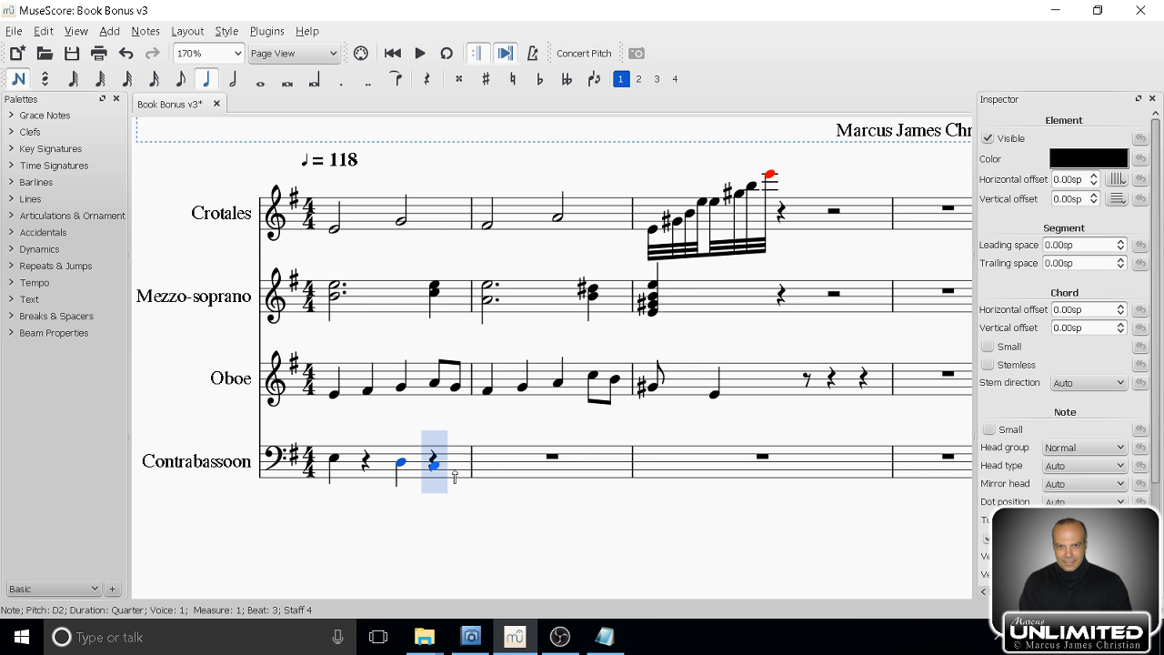
Enter quarter notes C2 on beat 1, B1 on beat 3 and G1 on beat 4 of the Contrabassoon's second measure.
key(Right)
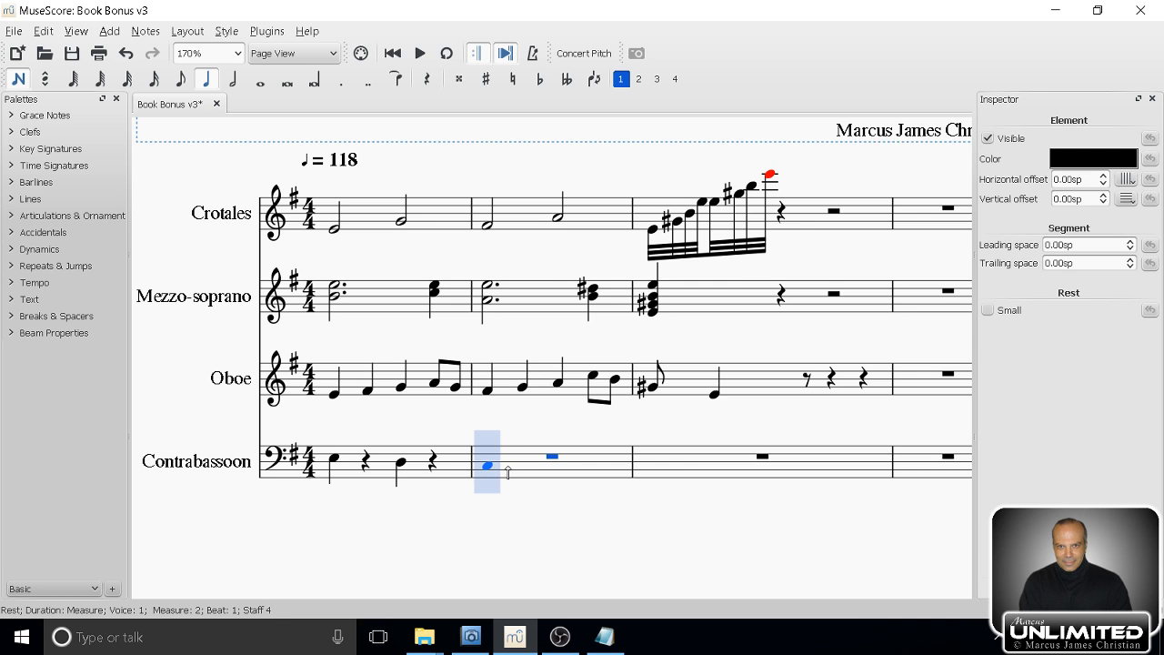
click(487, 465)
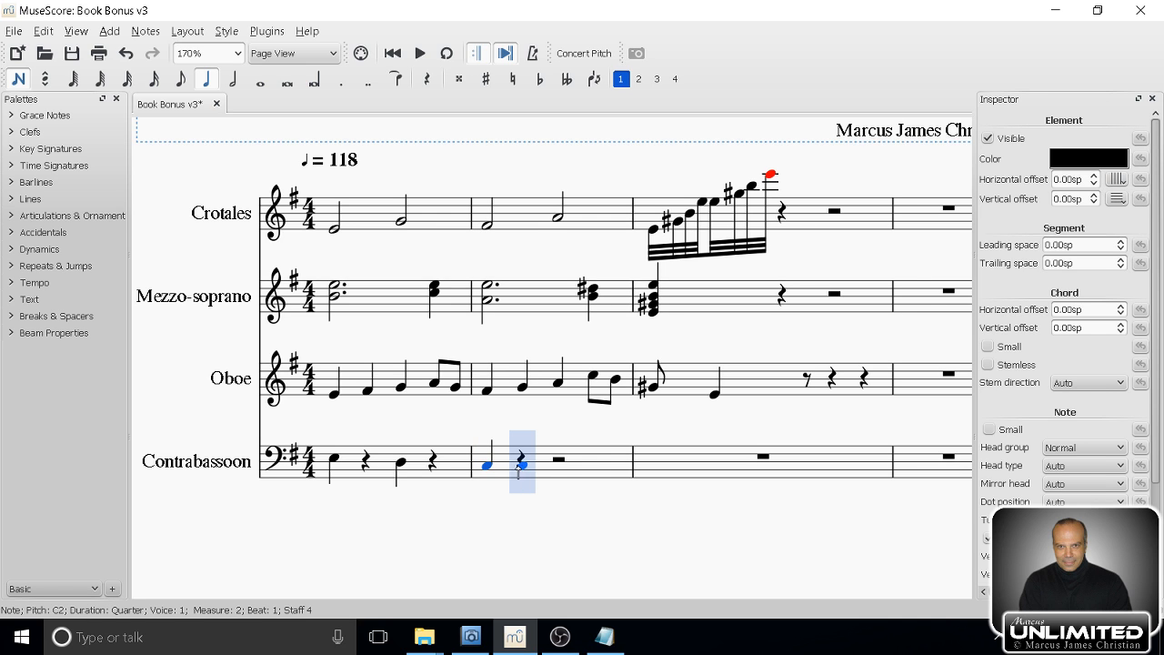
key(Right)
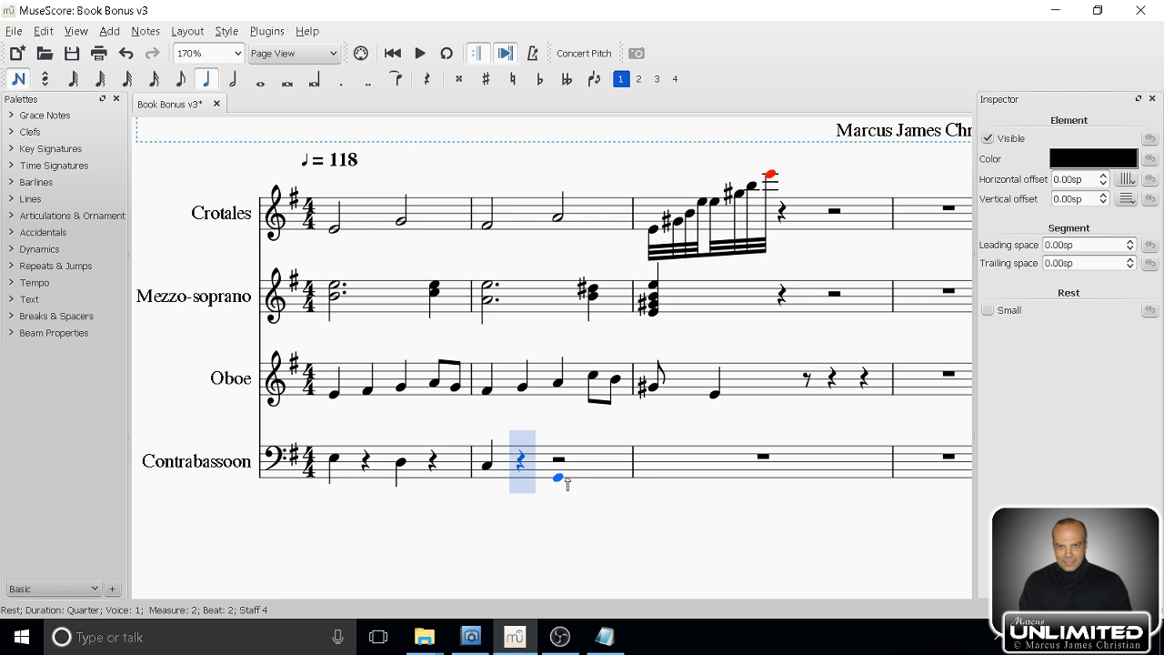
key(Right)
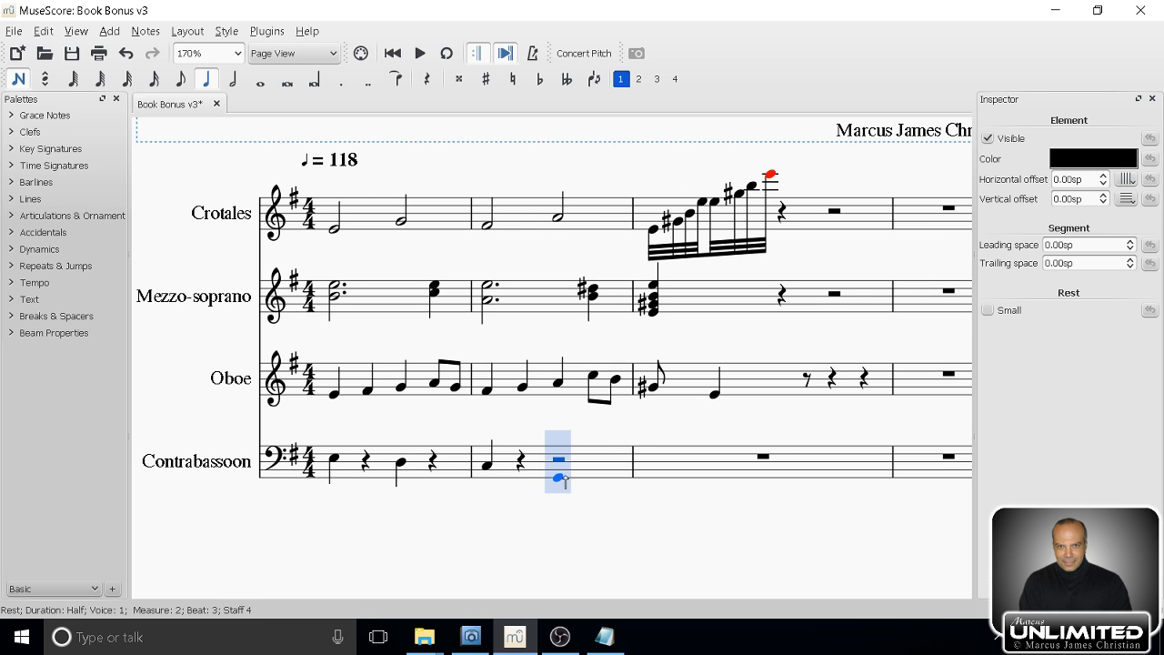
click(563, 474)
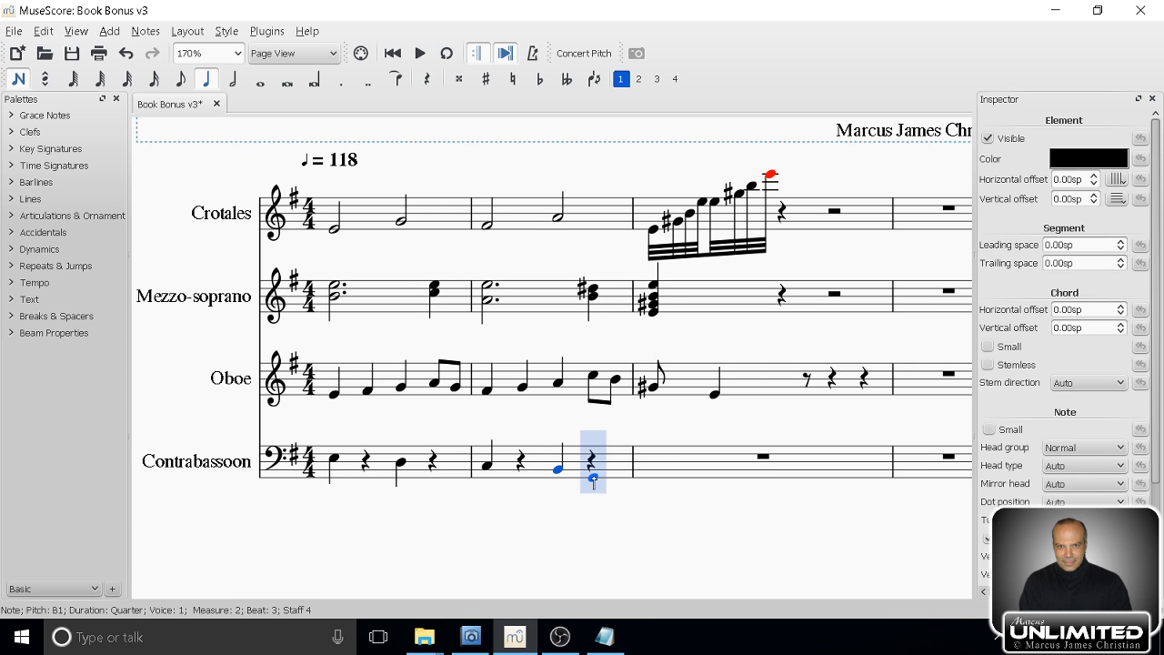
click(594, 479)
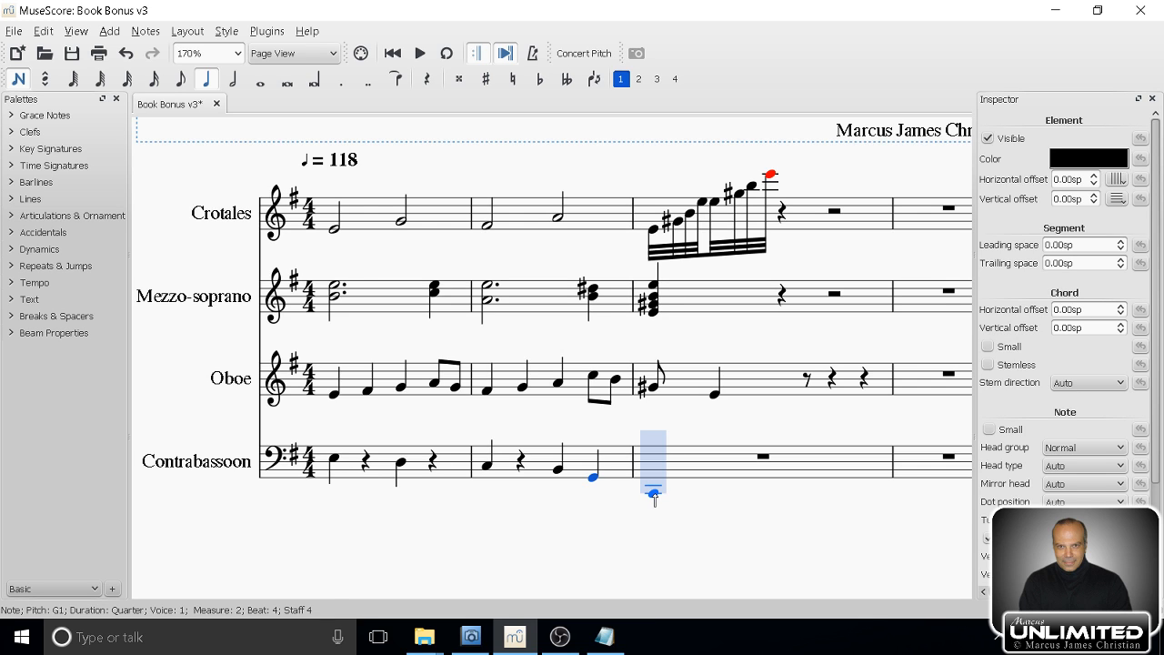
Play the score and replay it from the beginning to hear the two Contrabassoon measures.
click(420, 53)
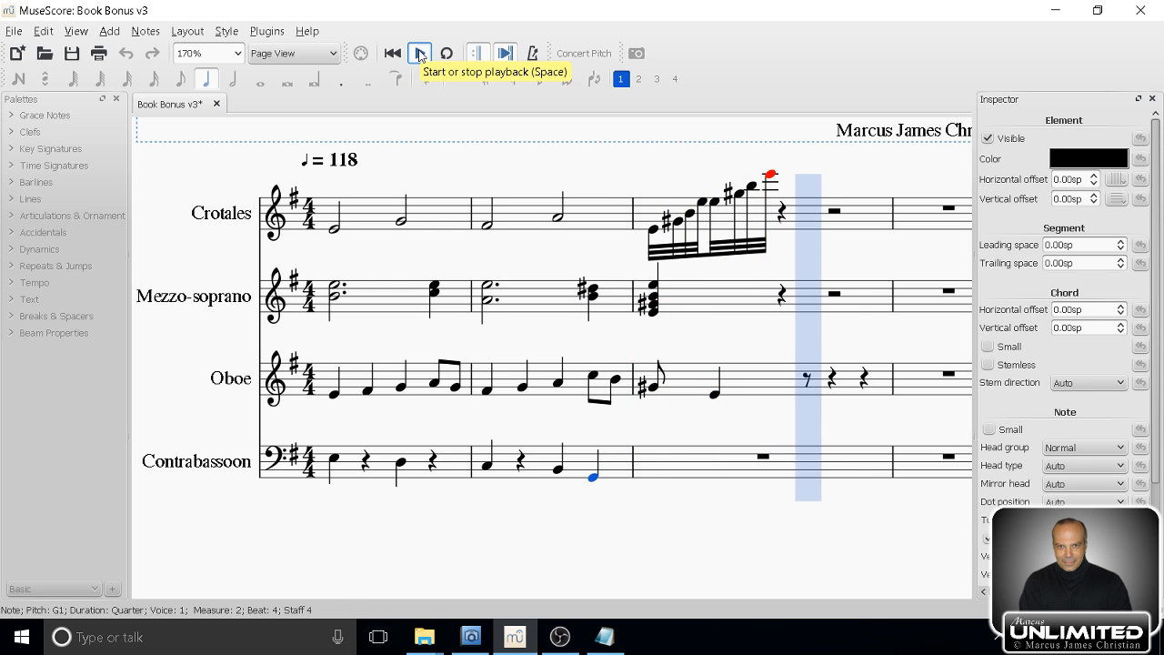
click(397, 54)
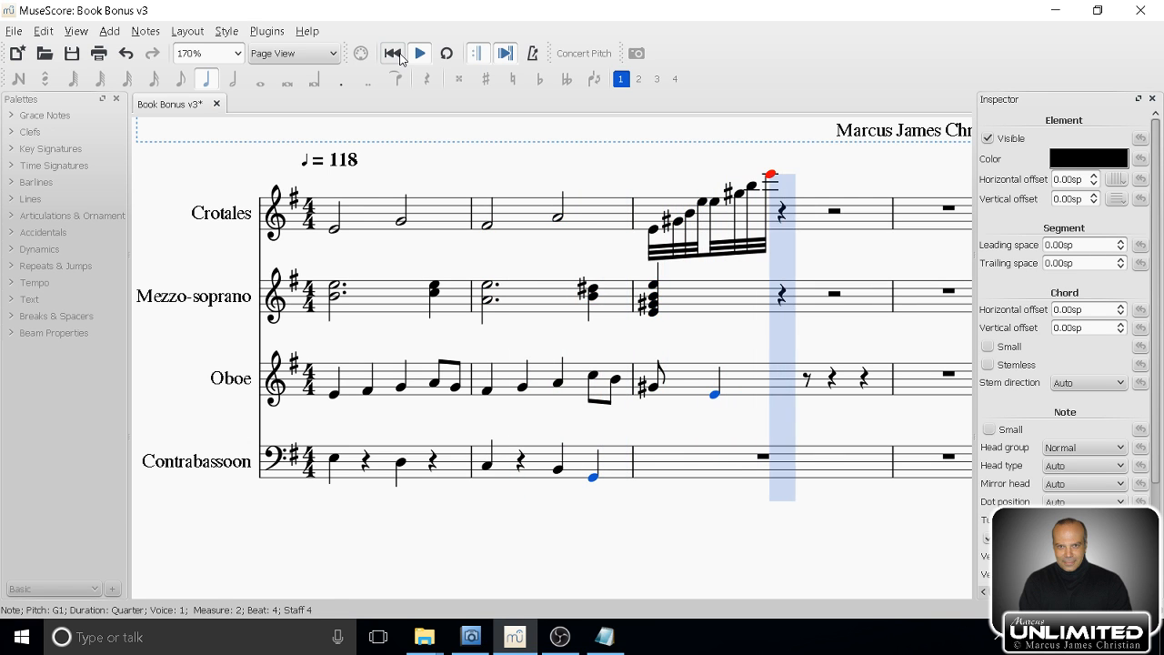
click(398, 55)
click(421, 53)
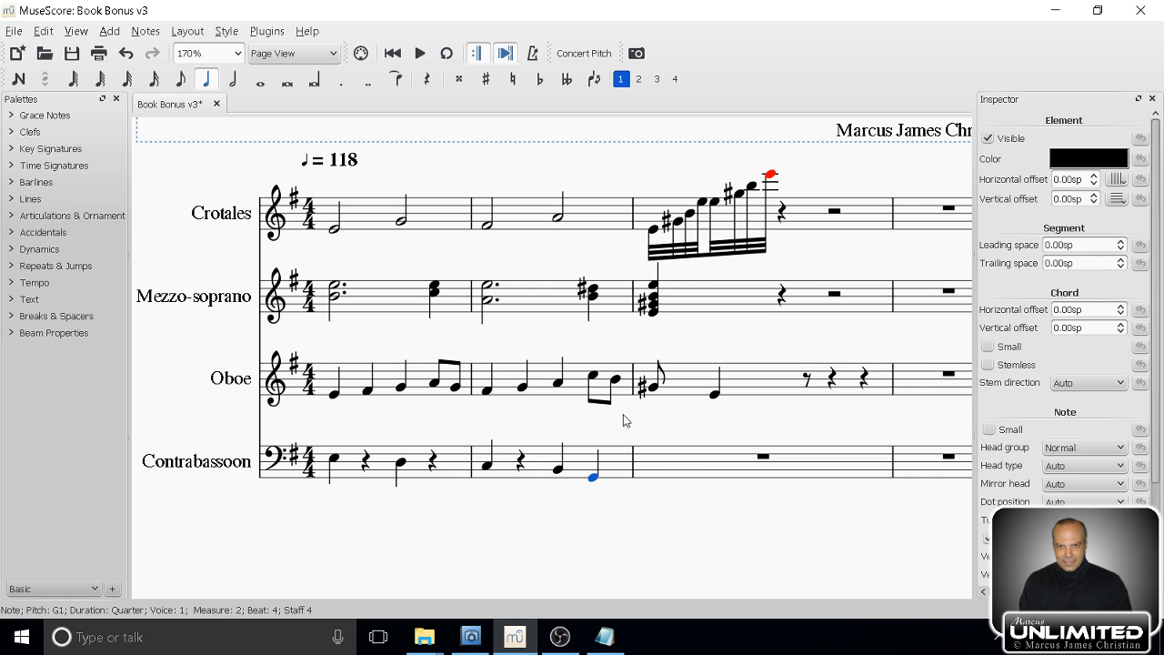
Enter an eighth note E1 on beat 1 of the Contrabassoon's third measure.
click(663, 468)
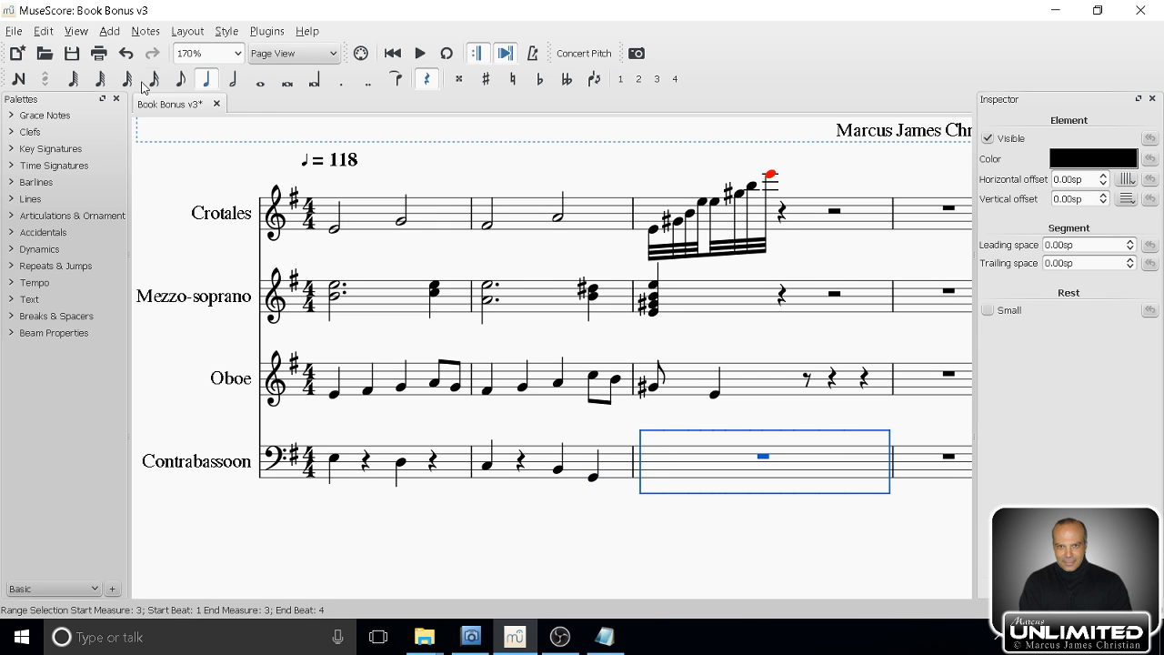
click(181, 80)
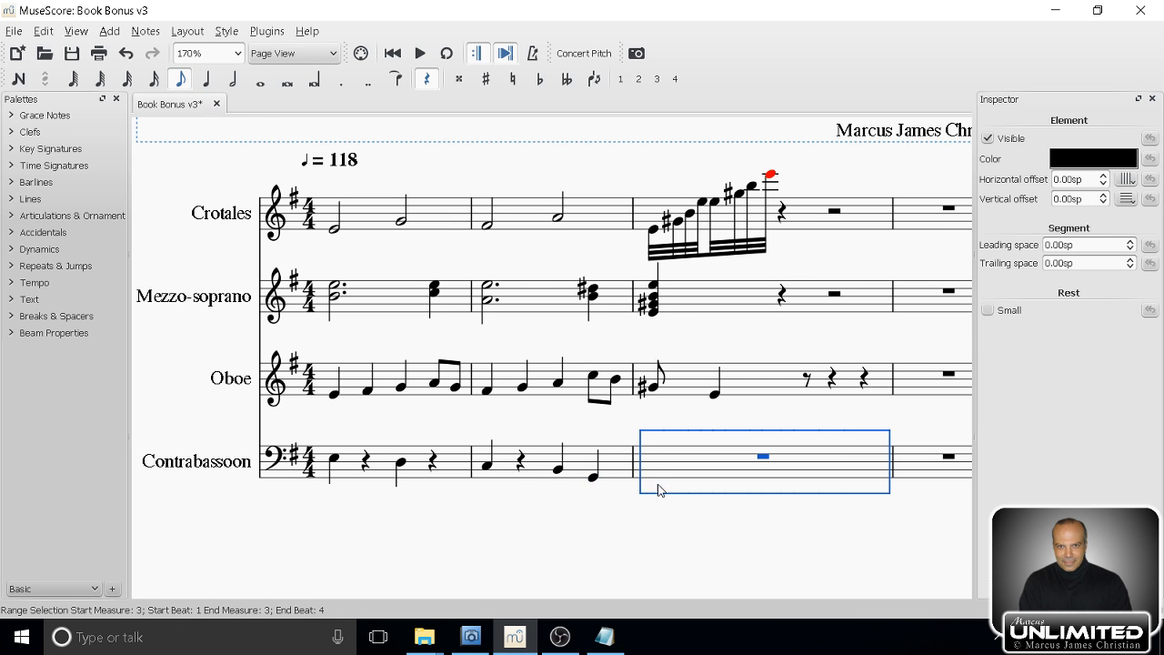
key(n)
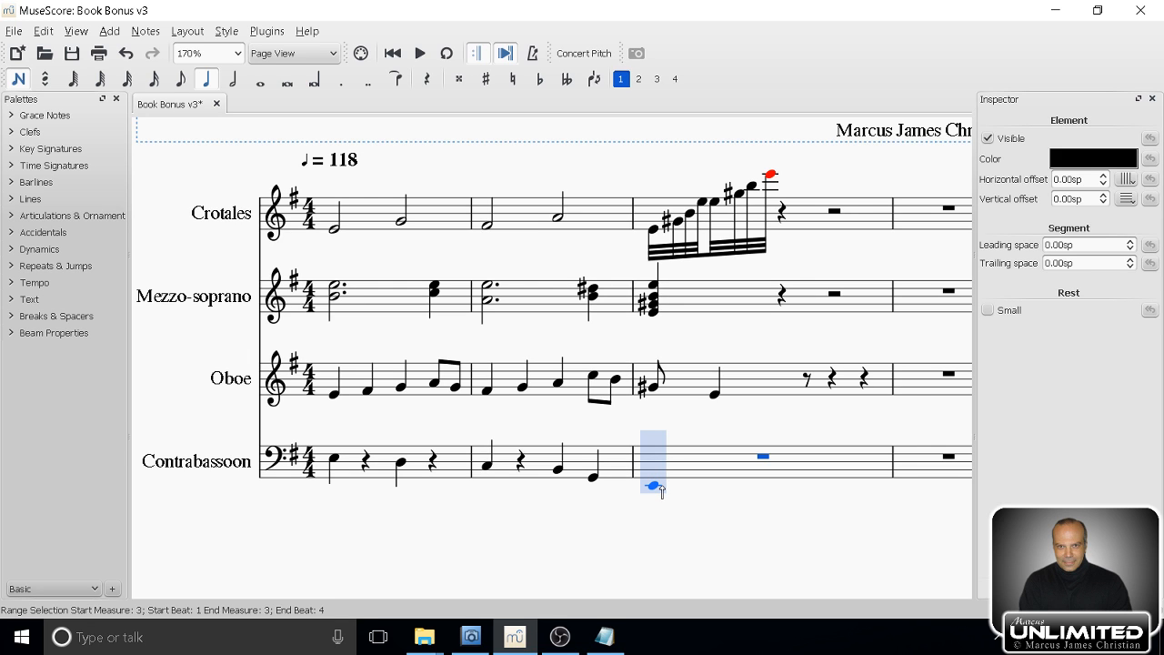
click(658, 486)
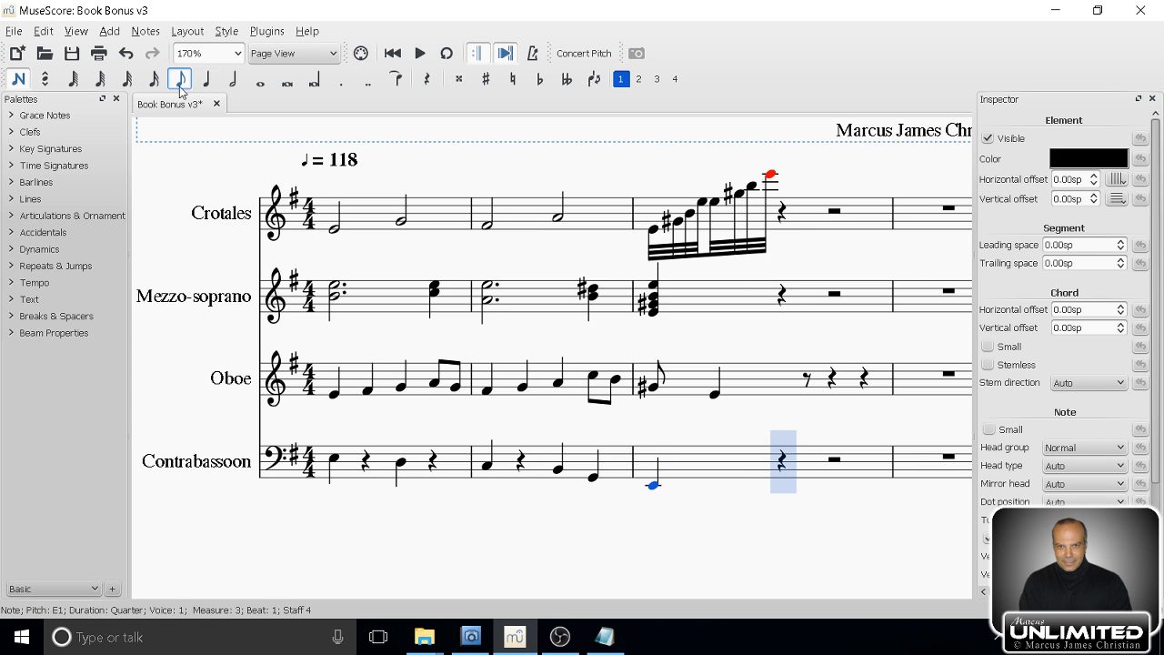
click(653, 487)
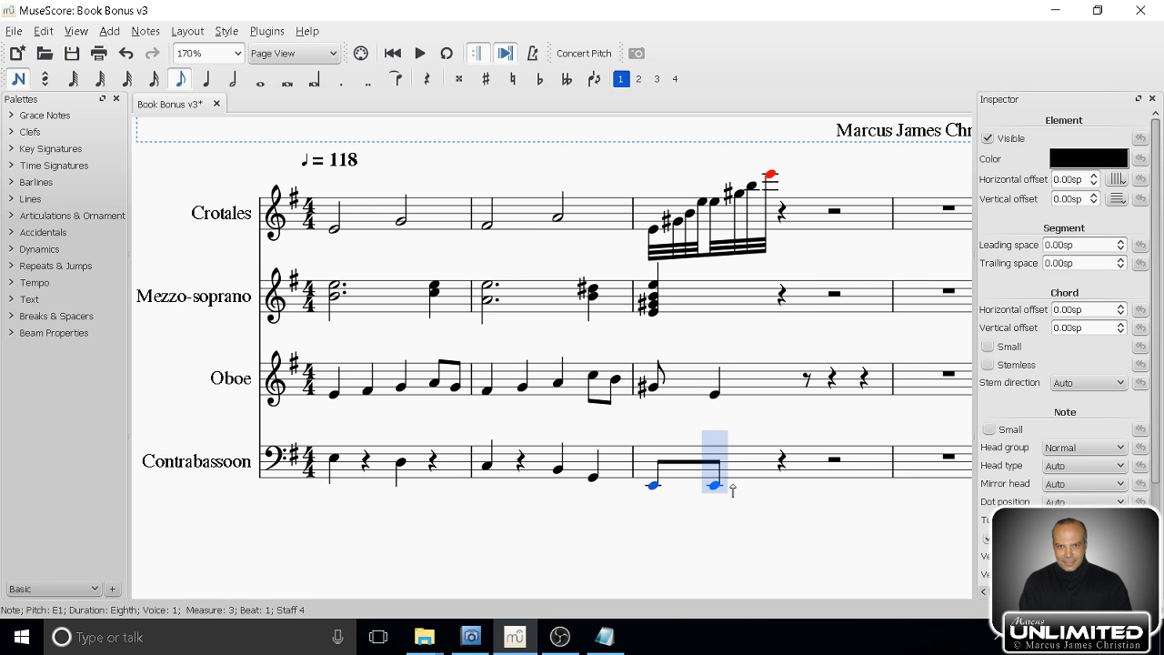
key(Up)
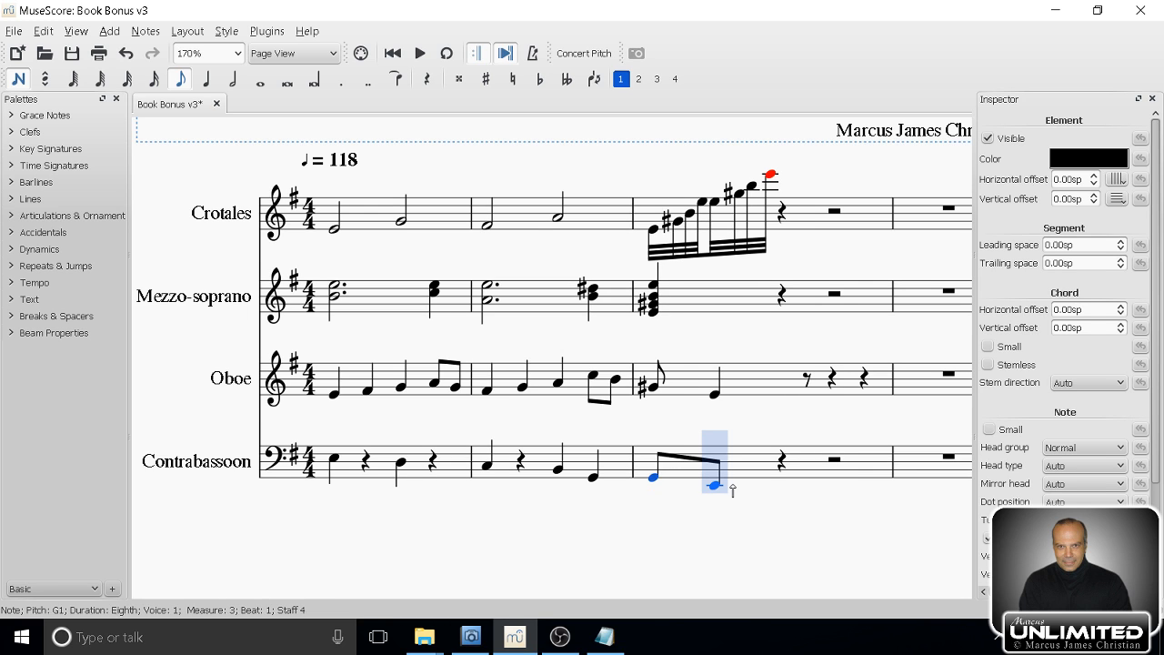
key(Up)
key(Down)
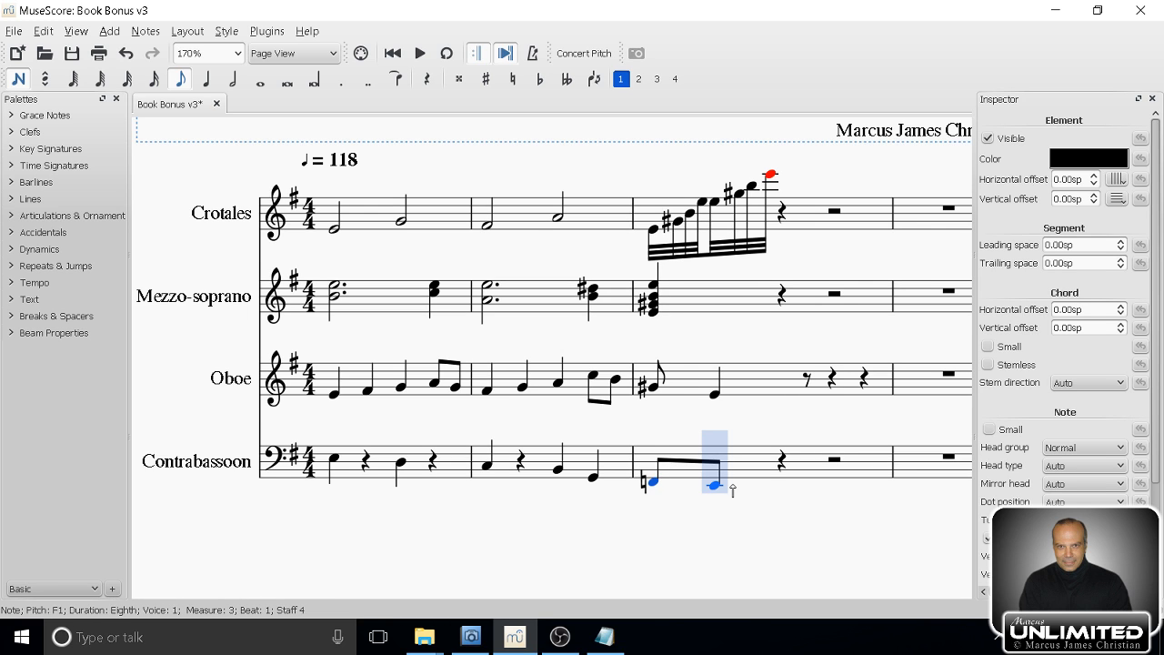
key(Down)
Enter an eighth note B1 after the E1 and a 16th note E2 on beat 2 of the Contrabassoon's third measure.
key(Right)
key(alt+5)
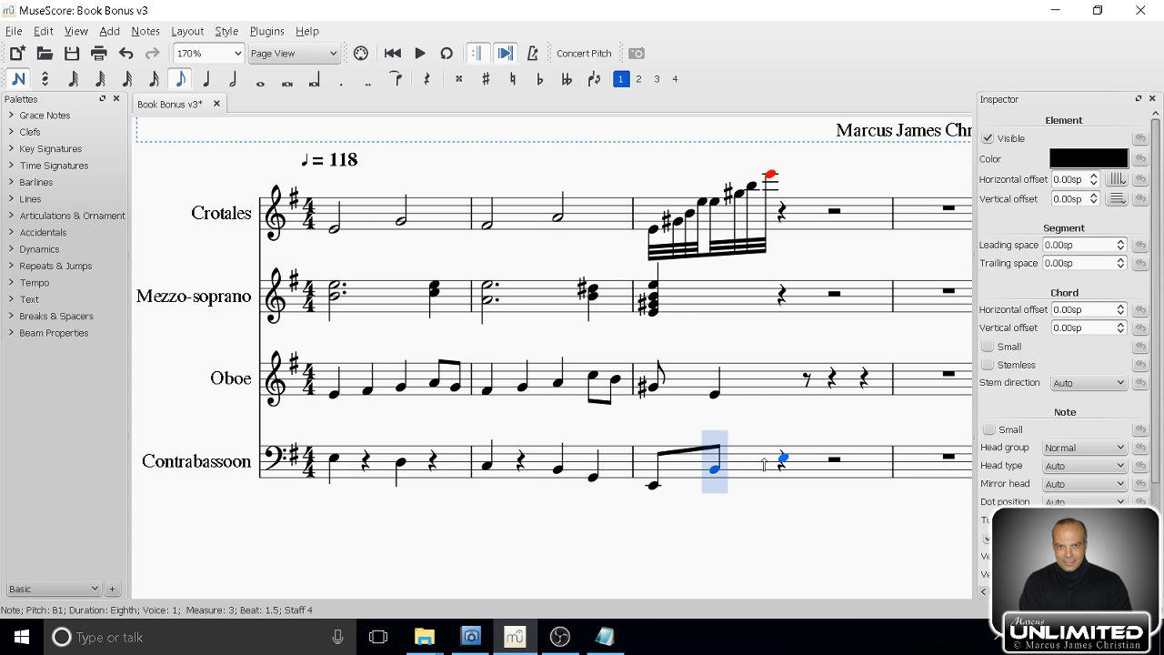
key(Right)
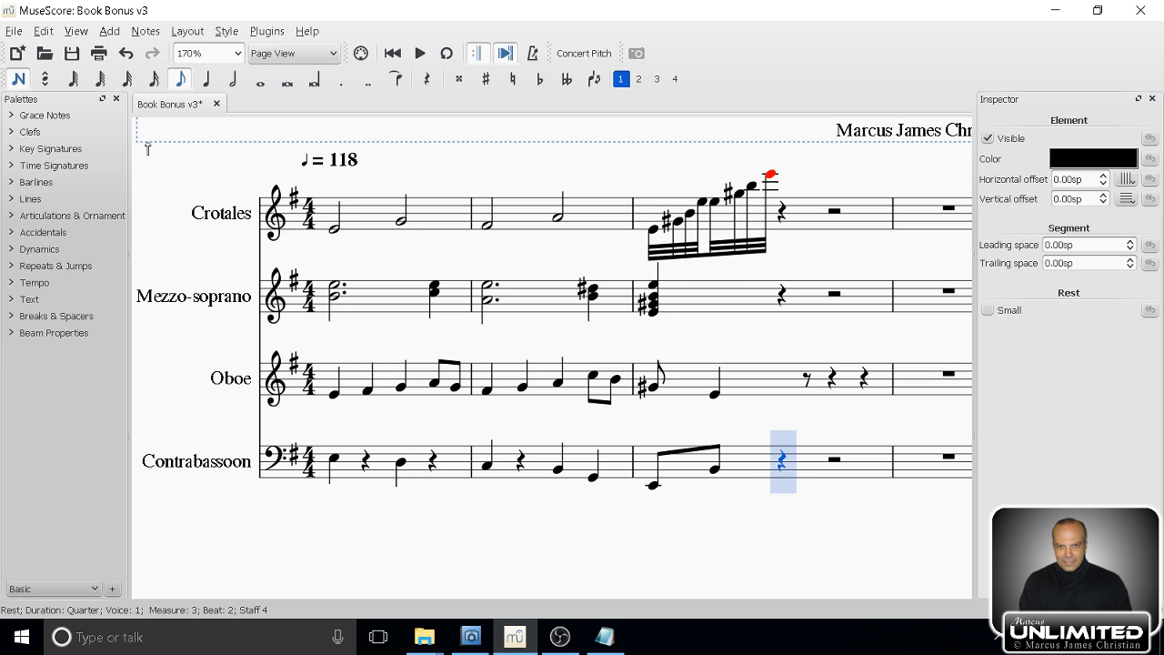
click(155, 79)
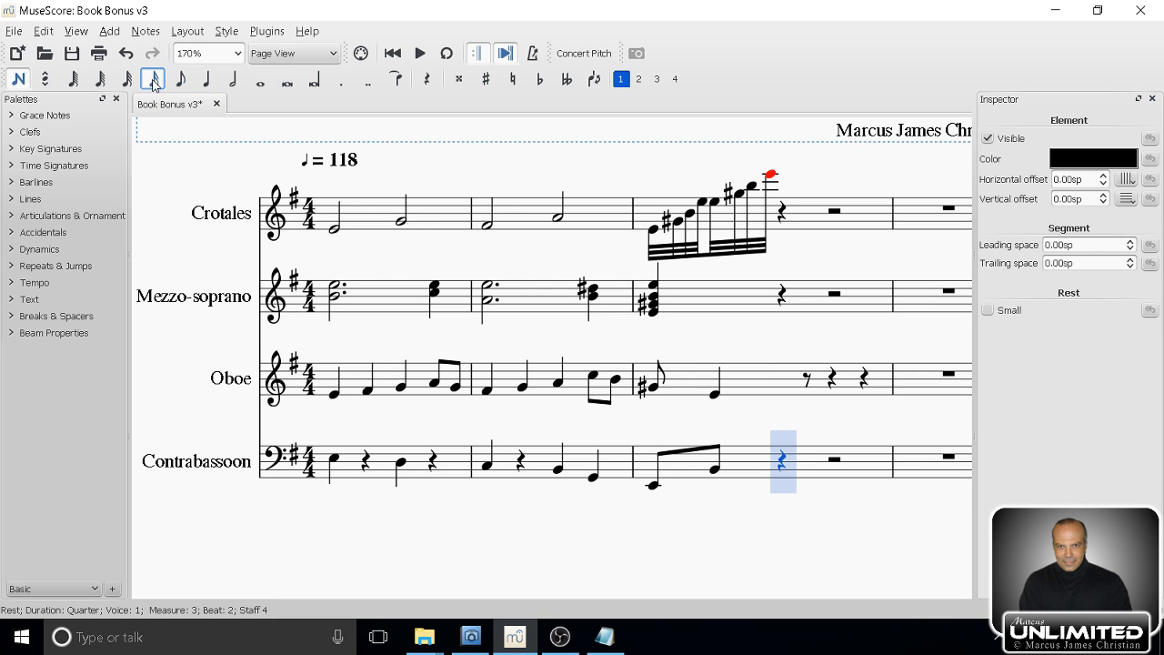
click(780, 461)
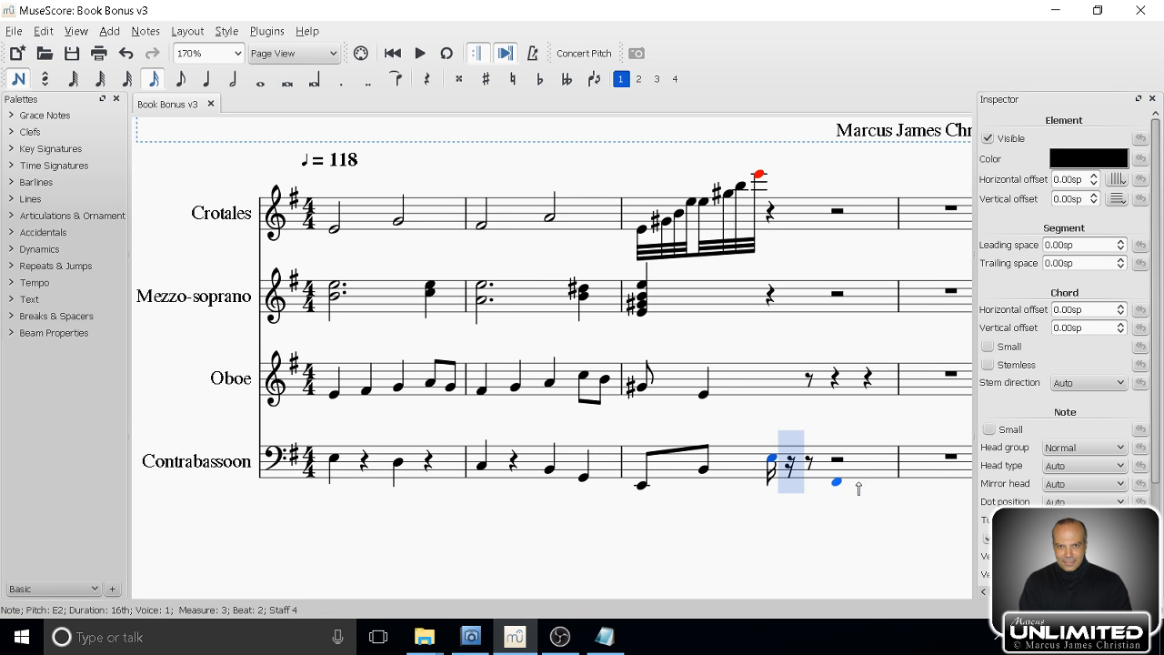
Play the whole score from the beginning and stop playback.
click(393, 53)
click(419, 52)
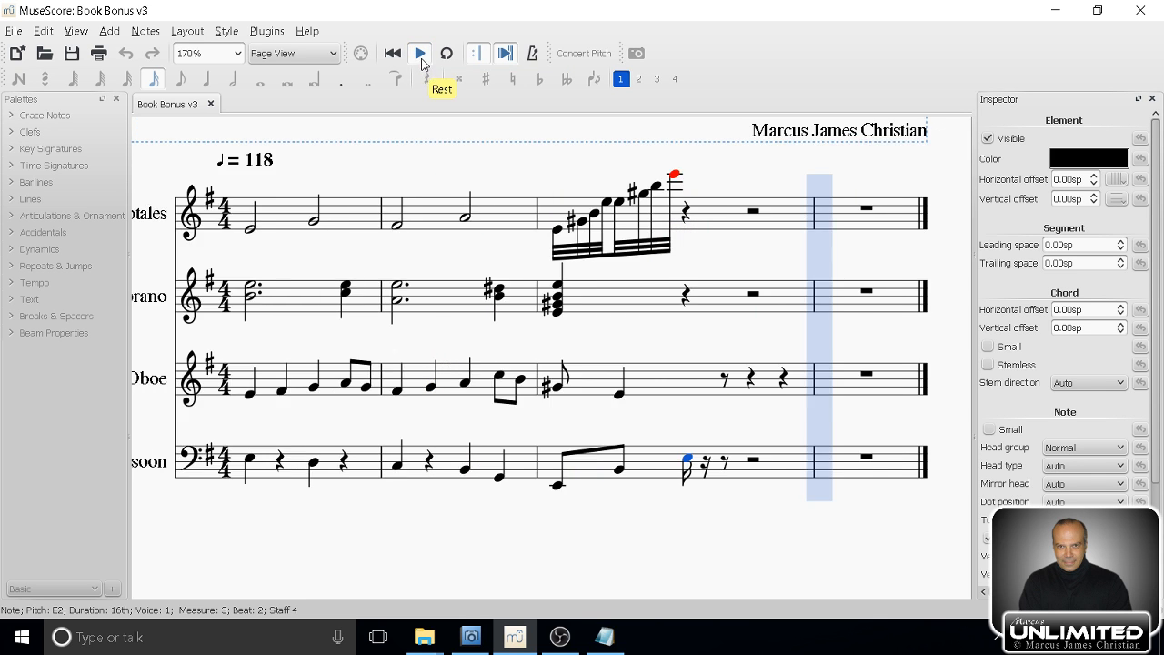
click(421, 62)
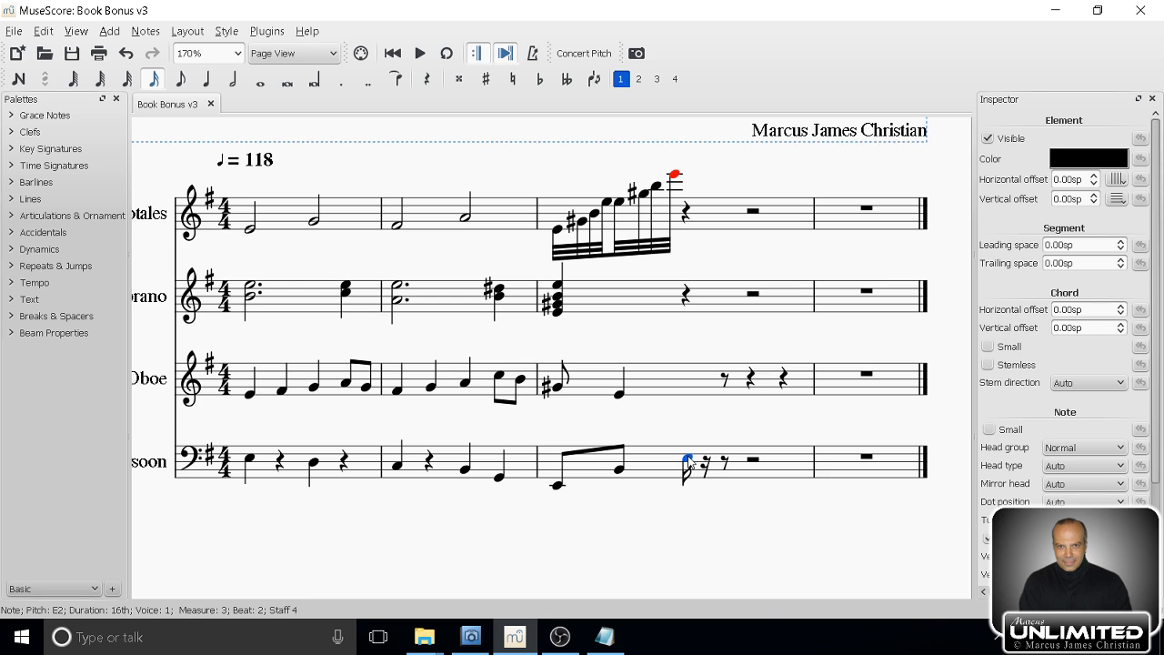
Change the E2 on beat 2 of the Contrabassoon's third measure to an eighth note, play the score and save it.
click(179, 80)
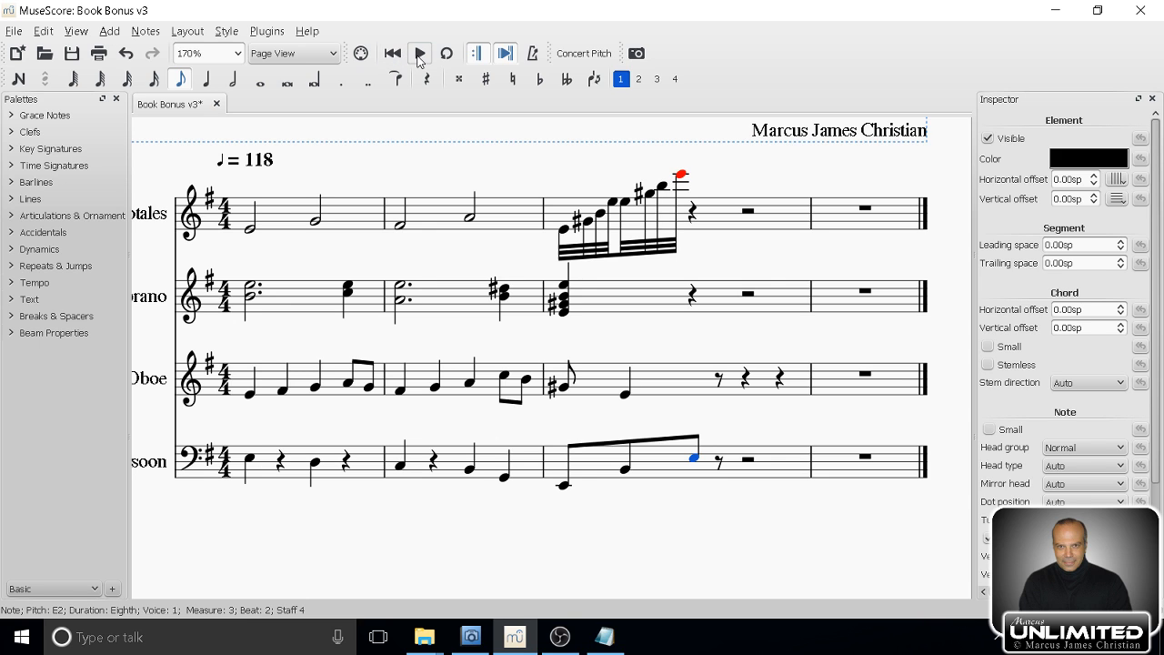
click(419, 54)
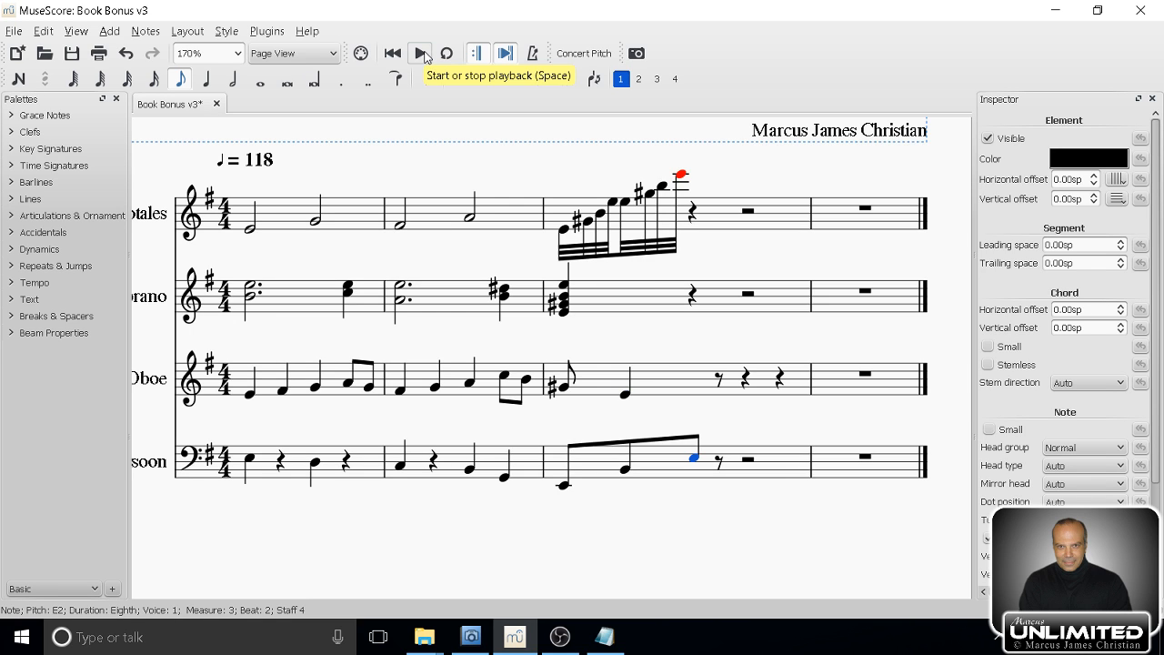
key(ctrl+s)
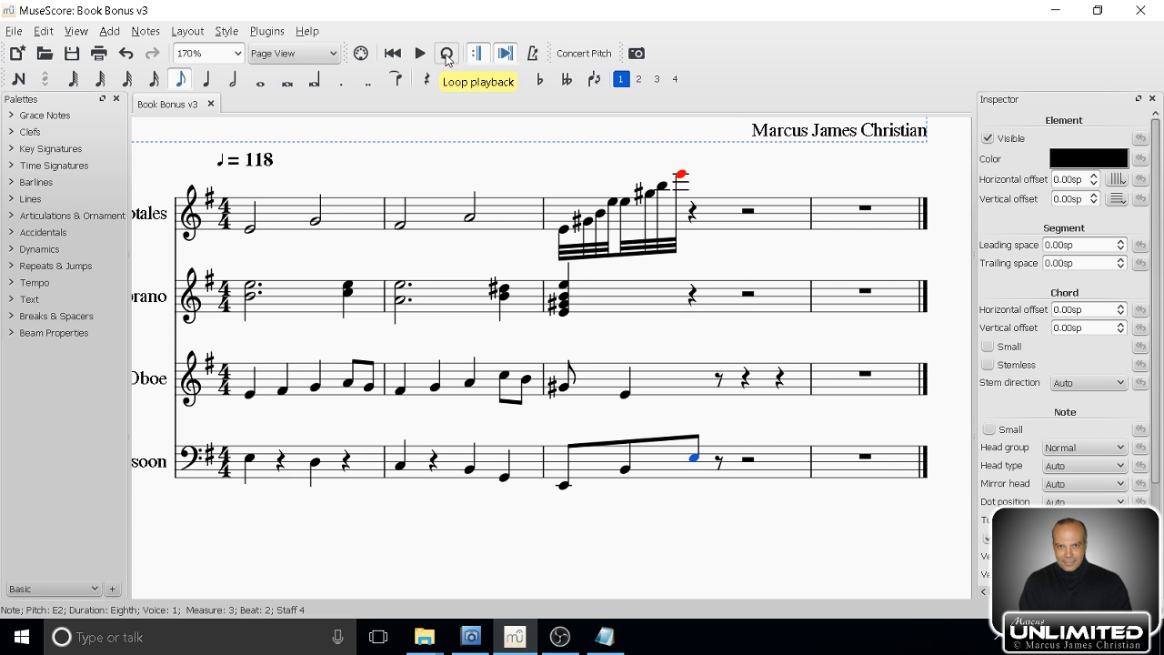
Turn on loop playback and start playing the score.
click(445, 55)
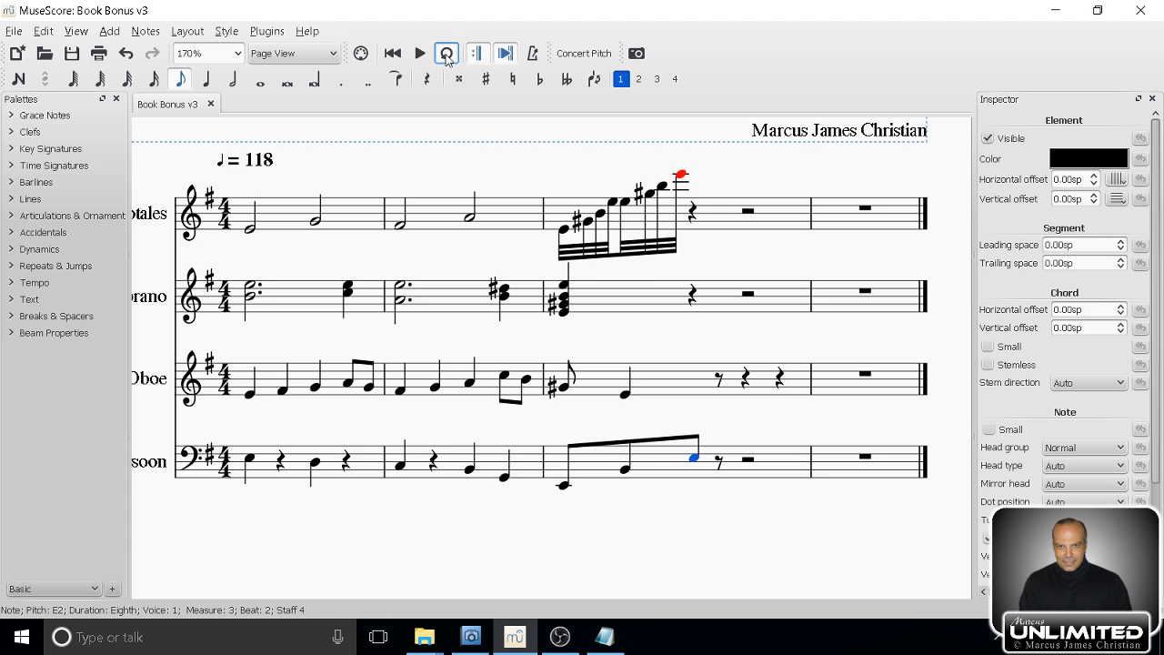
click(419, 55)
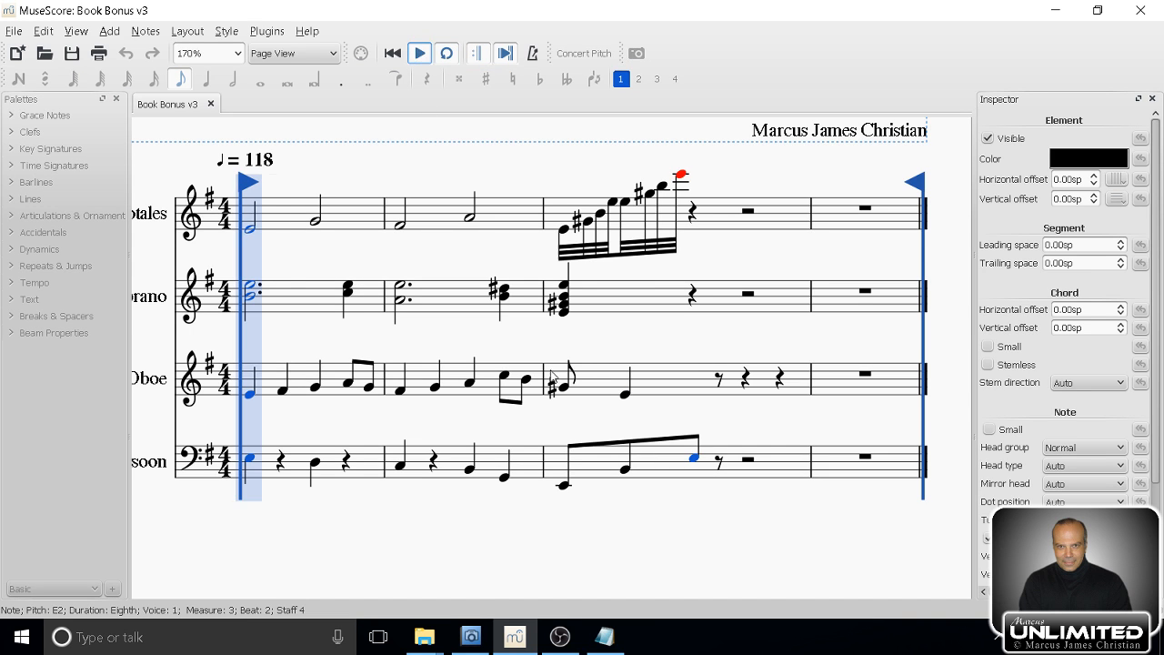
Switch to Xara Photo & Graphic Designer, view animation Frame 1 and Frame 2 against the looping music, and return to MuseScore.
mouse_move(471, 641)
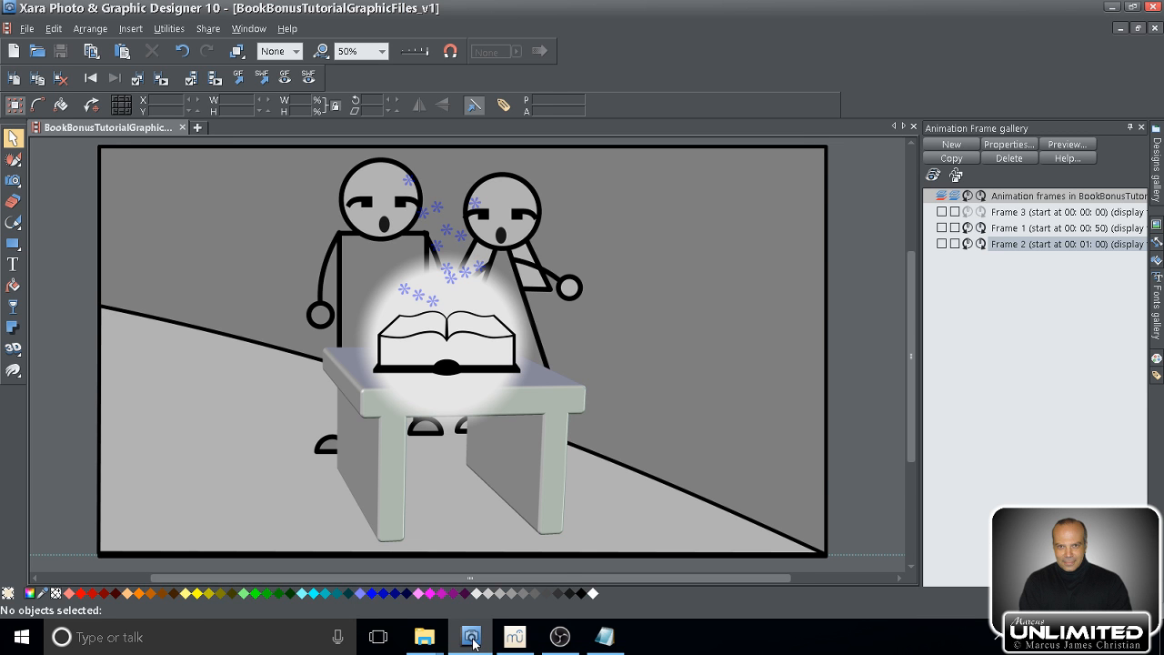
click(472, 641)
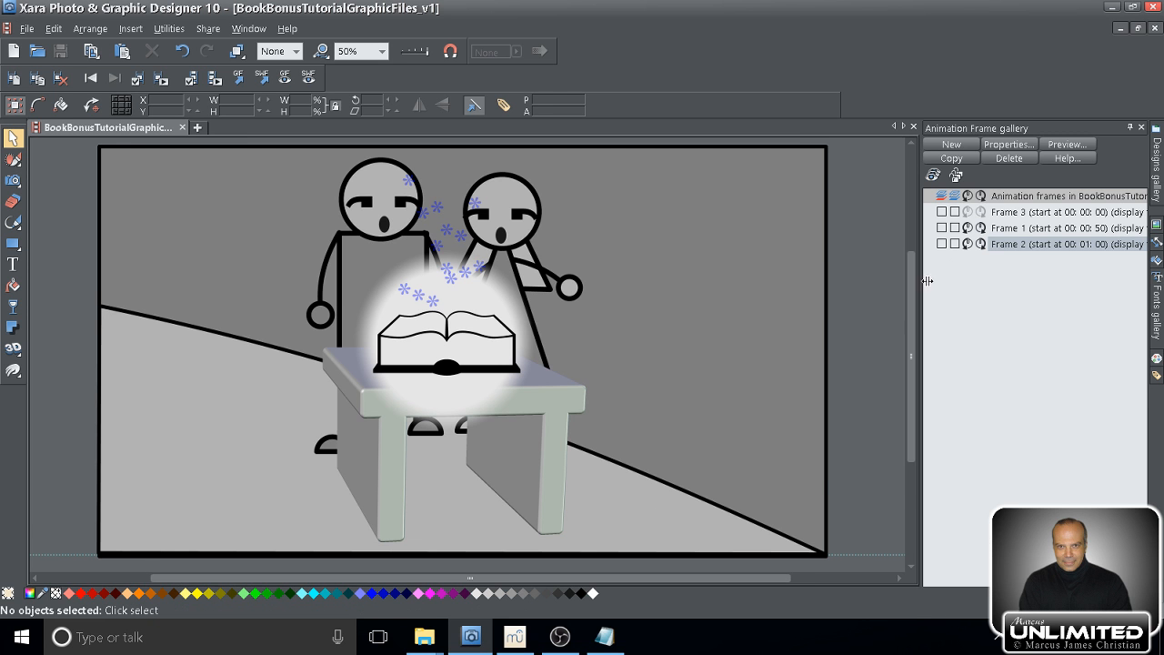
click(1041, 229)
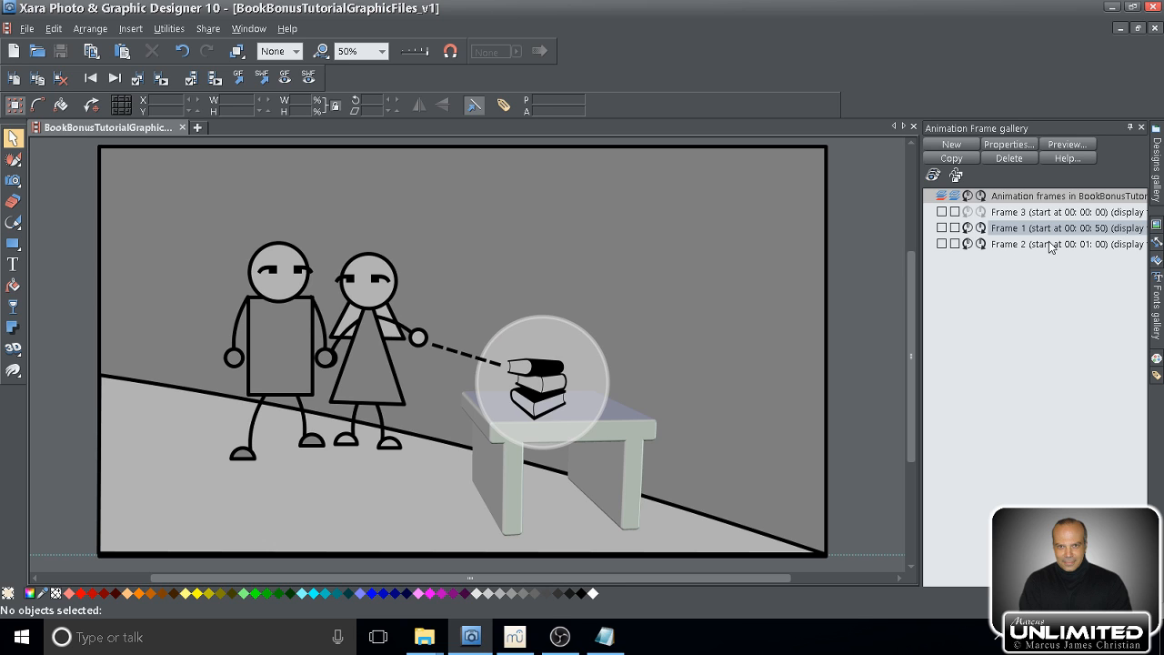
click(1052, 244)
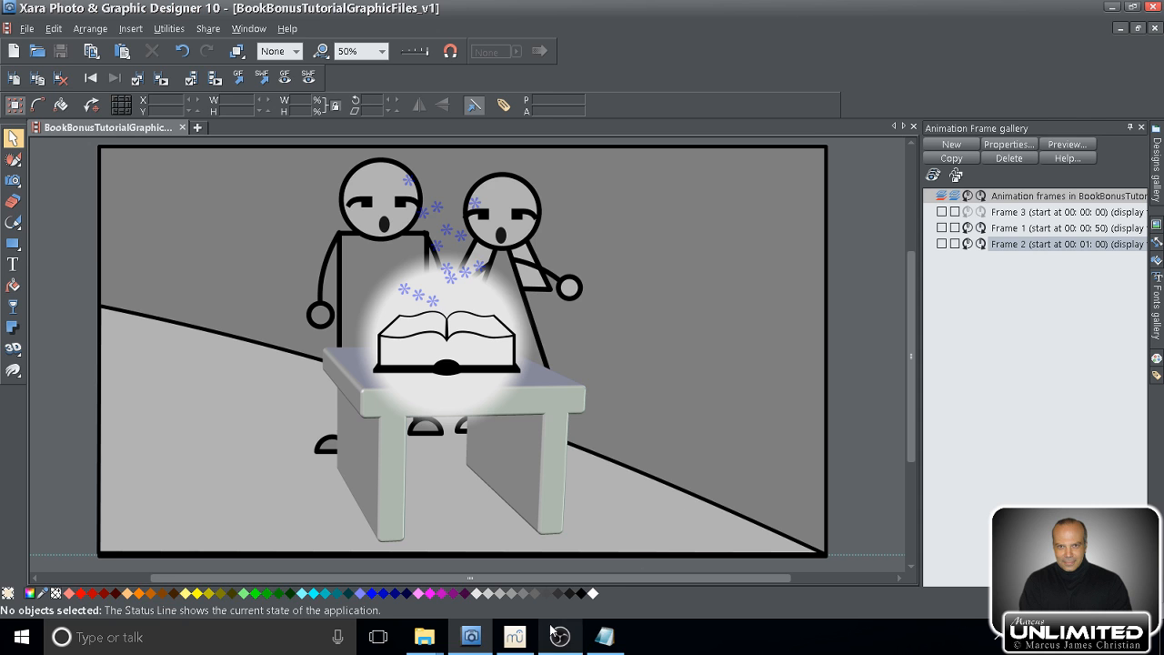
click(527, 642)
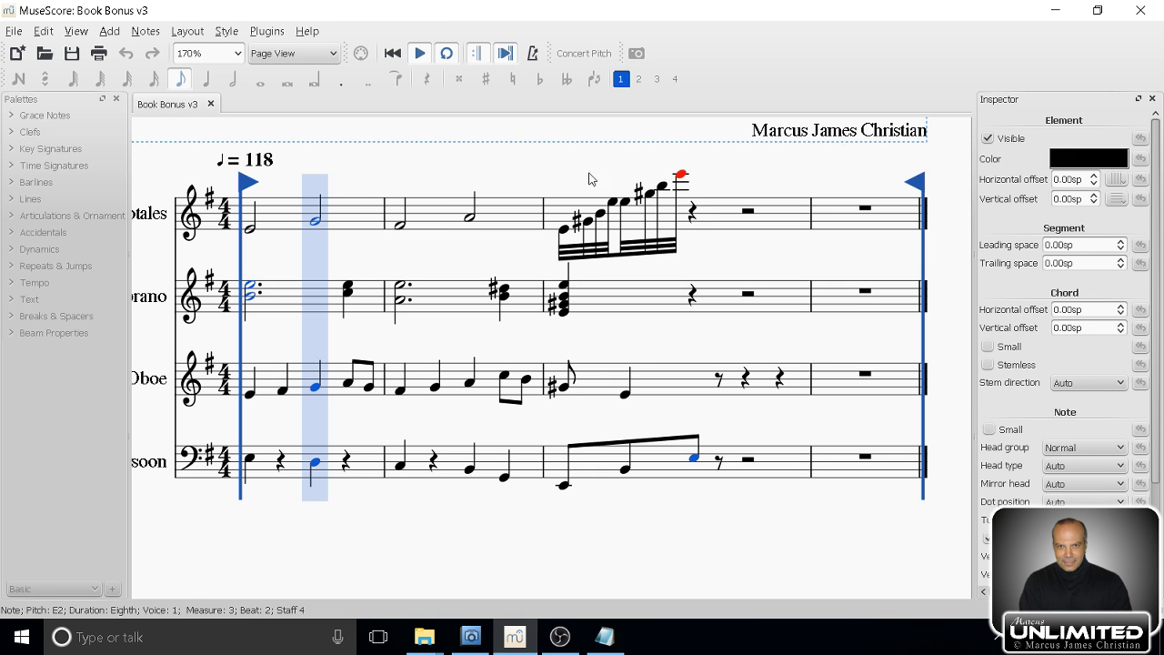
Stop the playing score and turn off loop playback.
click(419, 51)
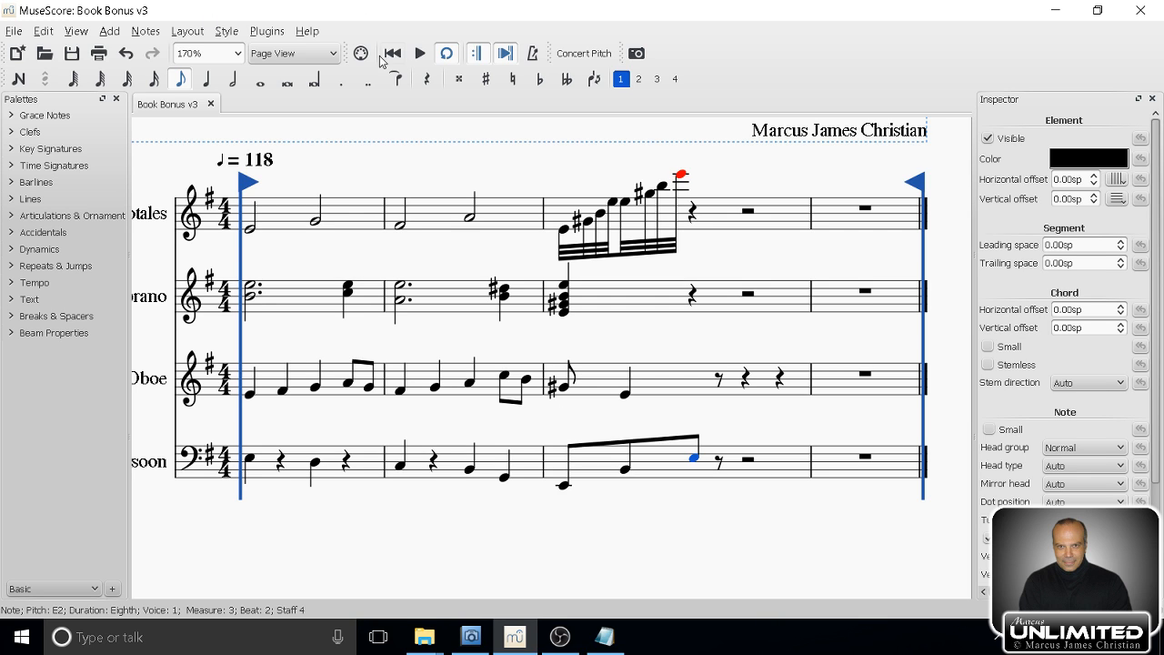
click(444, 55)
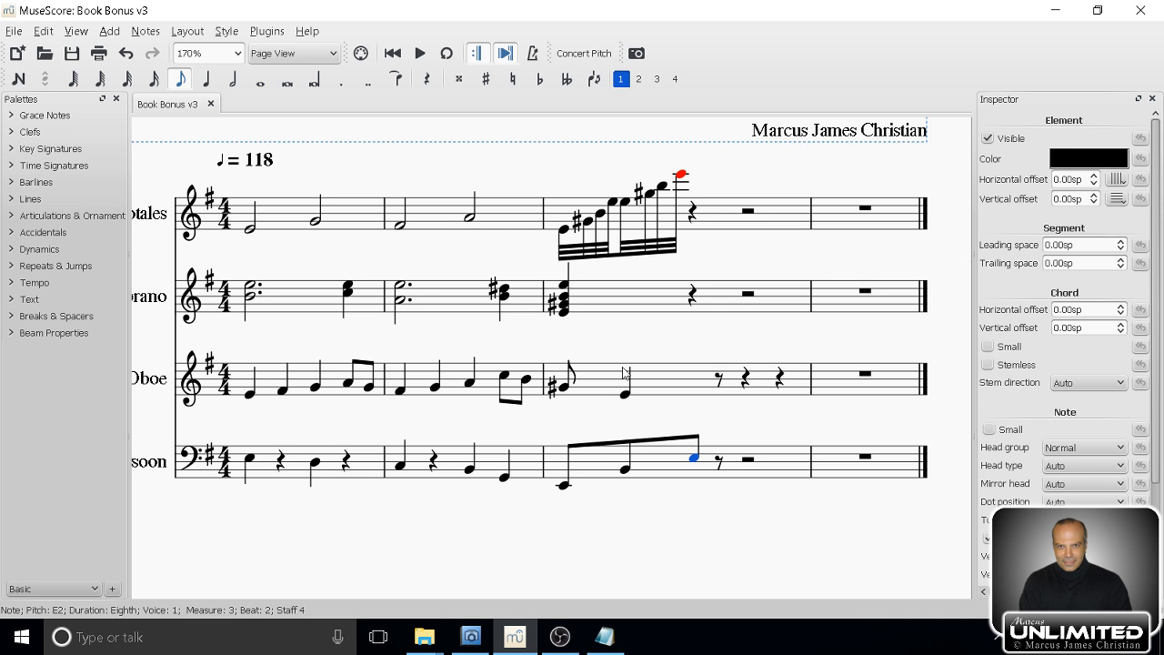
Delete the empty fourth measure from all four staves and save the score.
drag(356, 164, 415, 213)
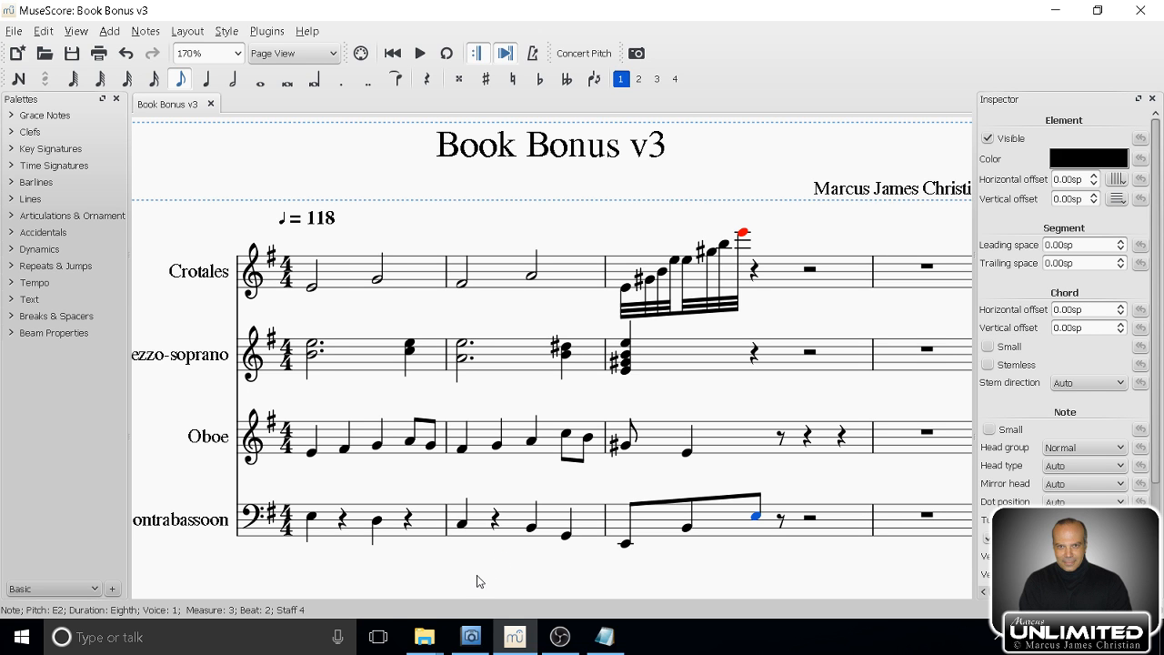
drag(676, 576, 470, 557)
click(700, 264)
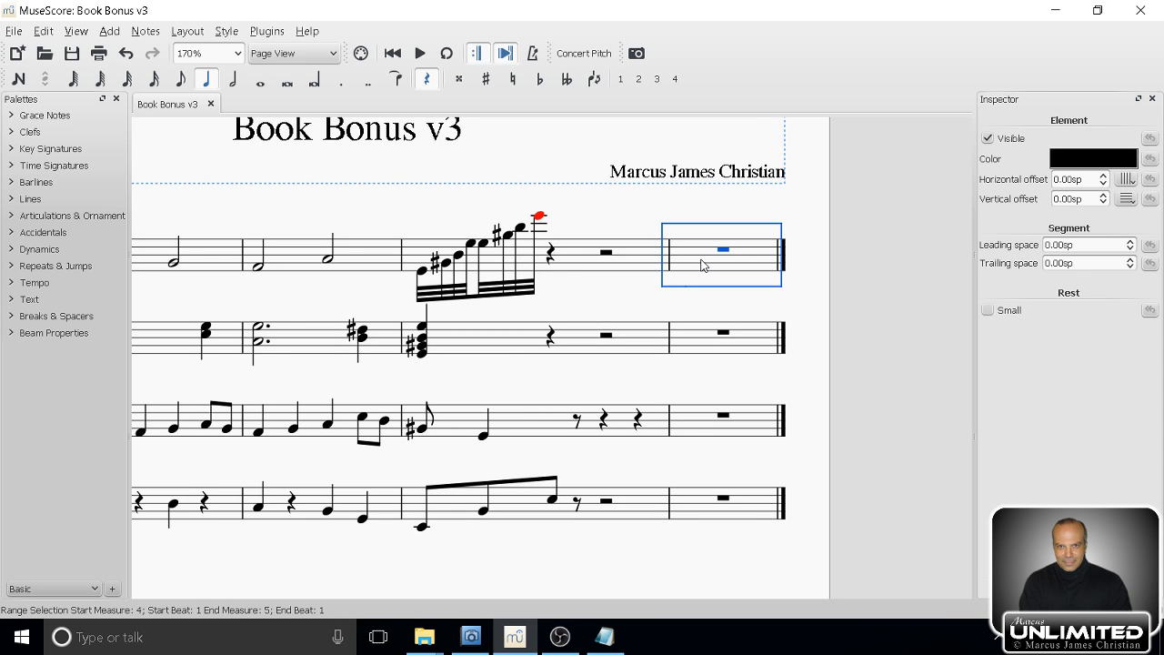
shift+click(712, 509)
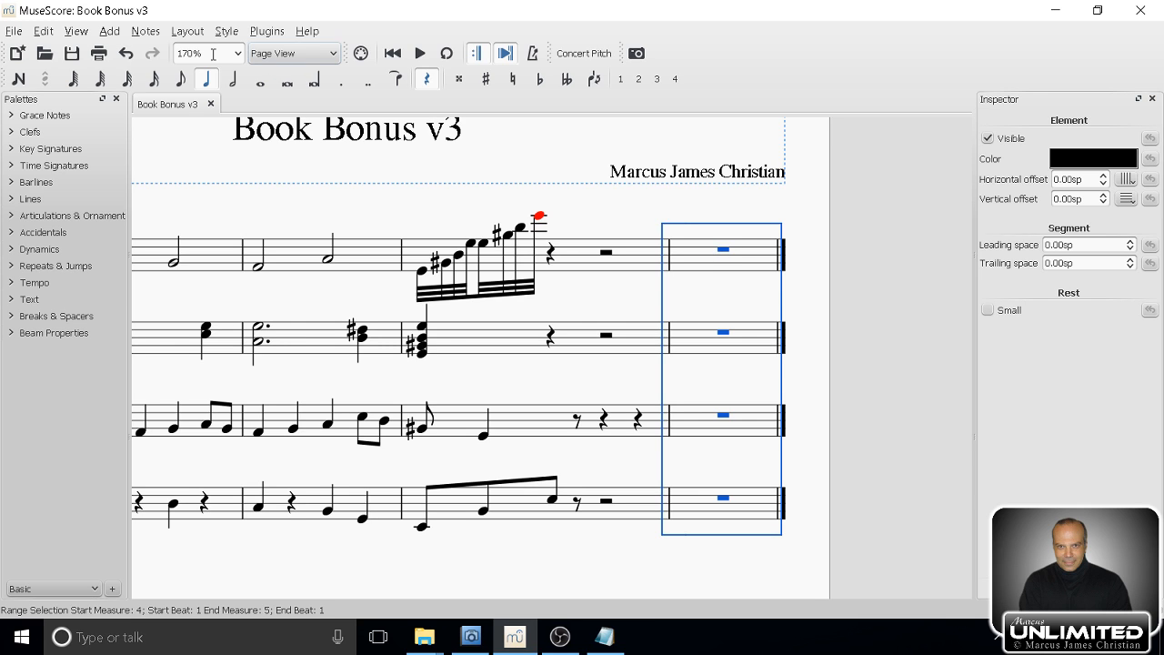
click(46, 31)
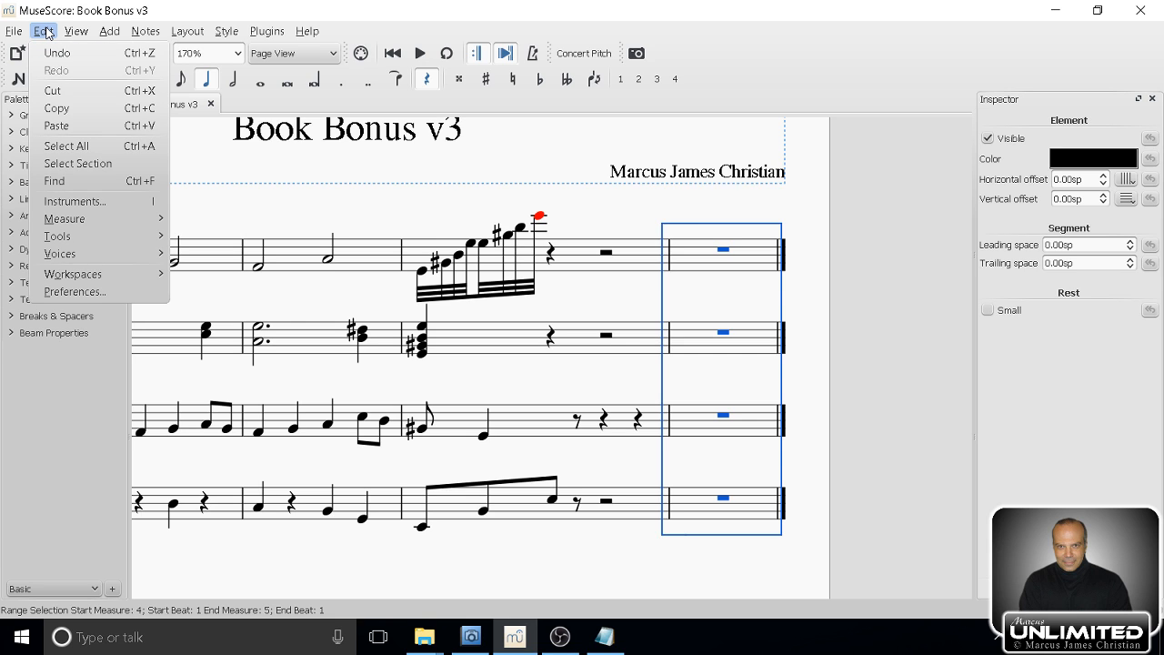
mouse_move(102, 215)
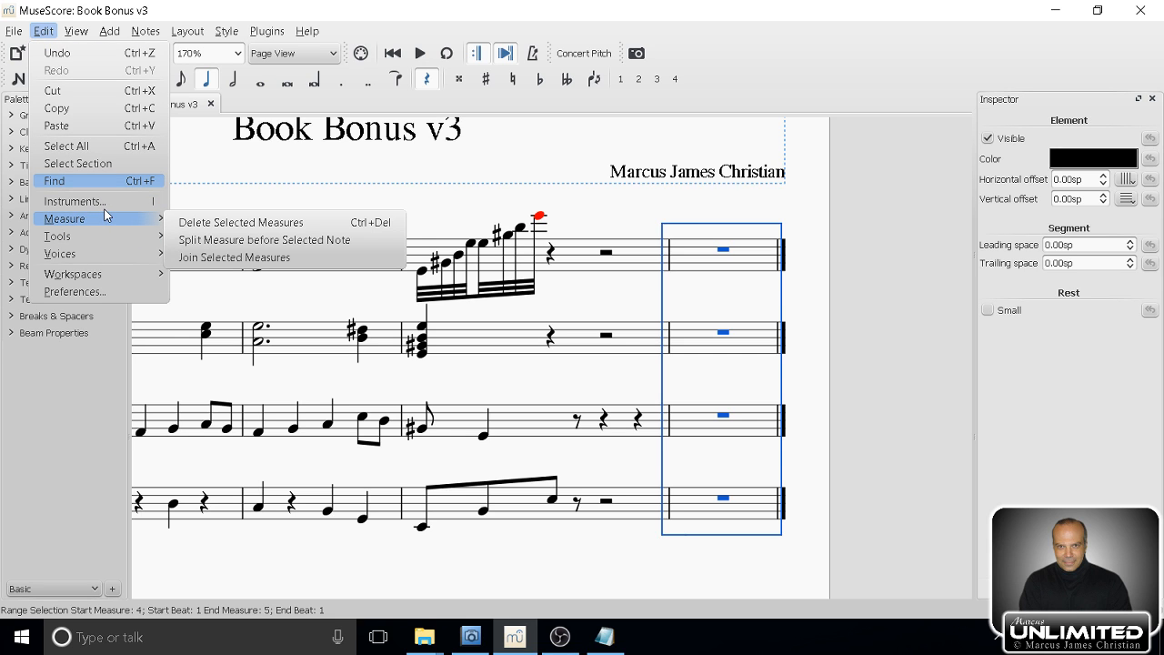
click(186, 229)
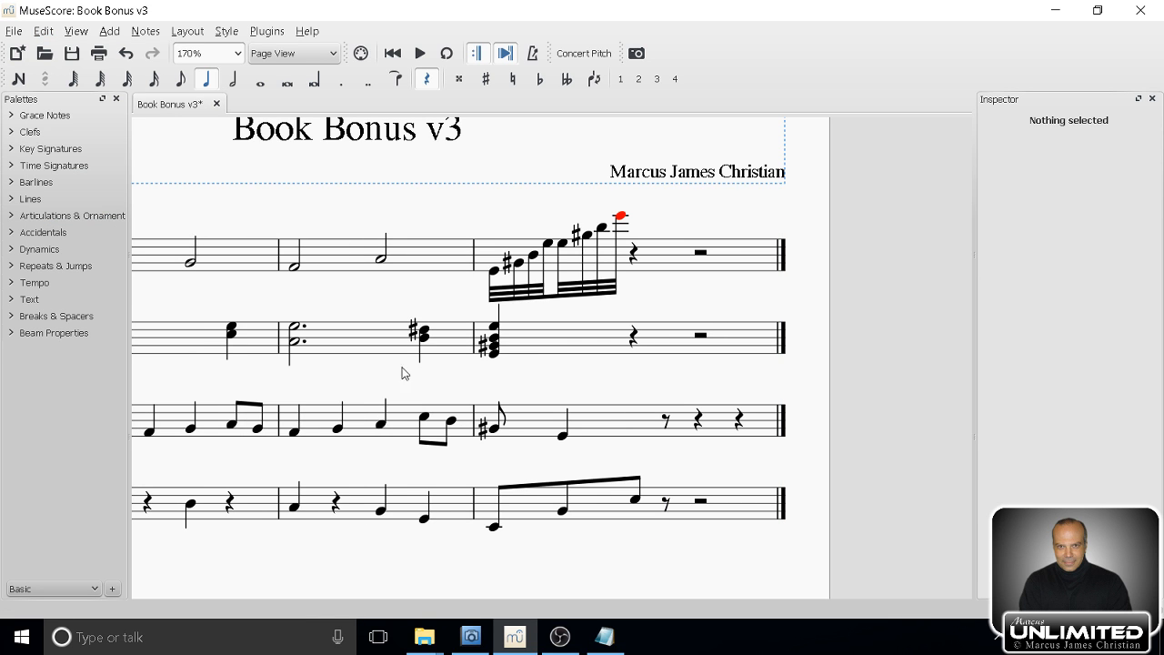
drag(252, 566, 419, 562)
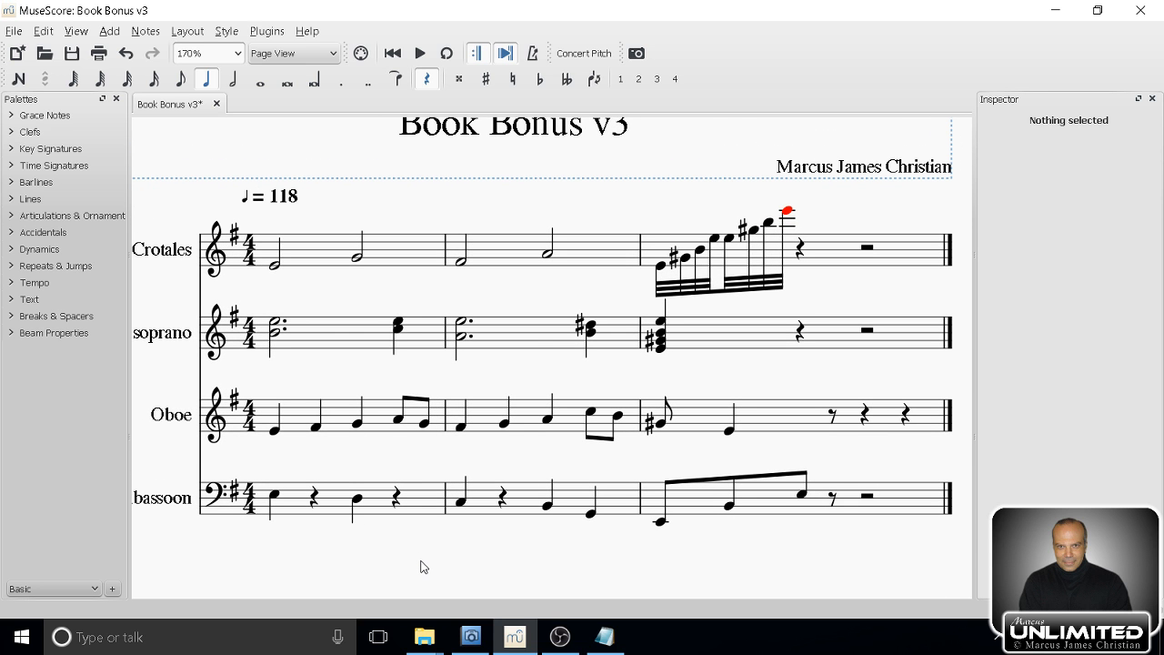
key(ctrl+s)
Play the shortened three-measure score, rewinding it to the beginning.
click(420, 55)
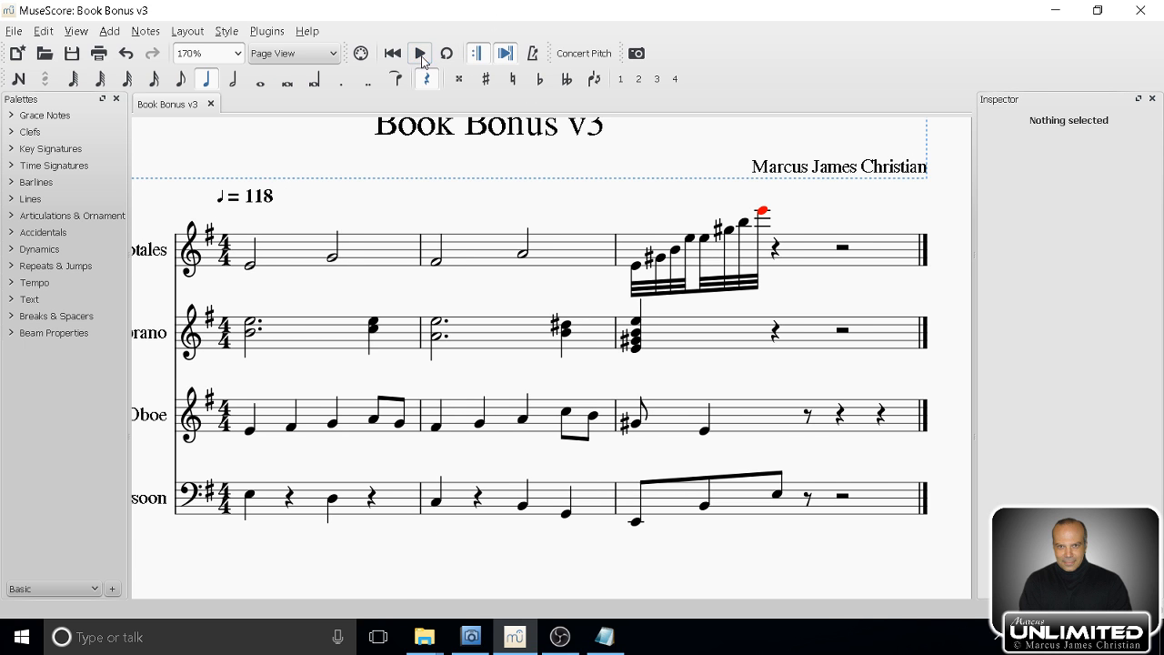
click(397, 54)
click(424, 57)
Export the score as a Wave Audio (*.wav) file named Book Bonus v3.
click(11, 34)
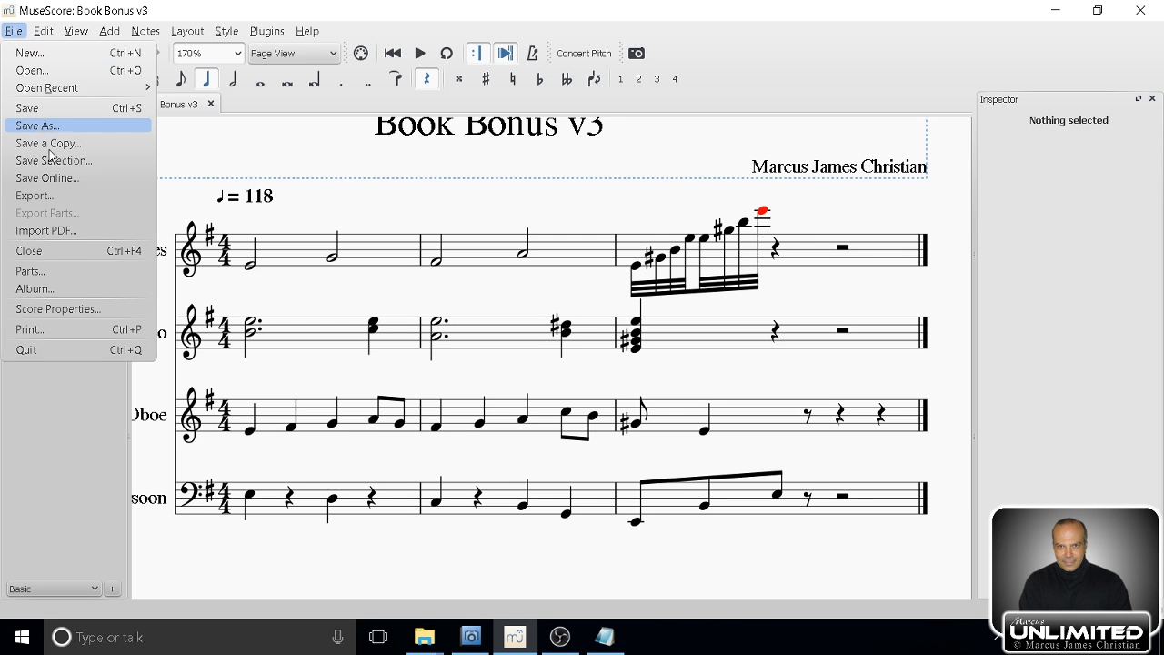
click(59, 204)
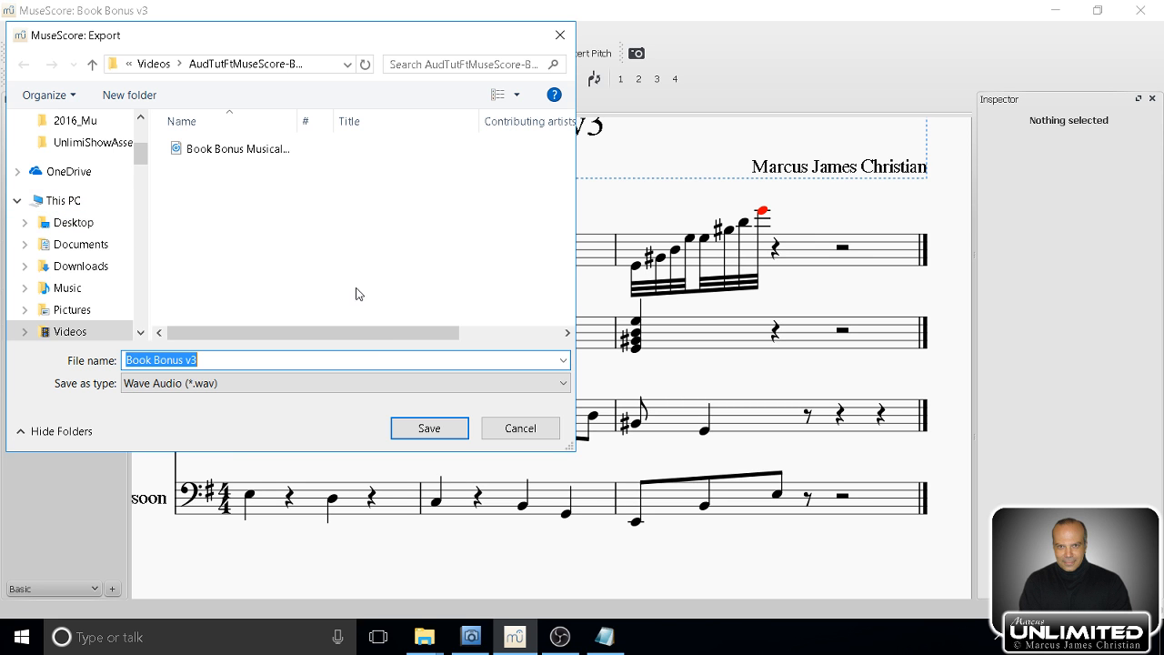
click(209, 361)
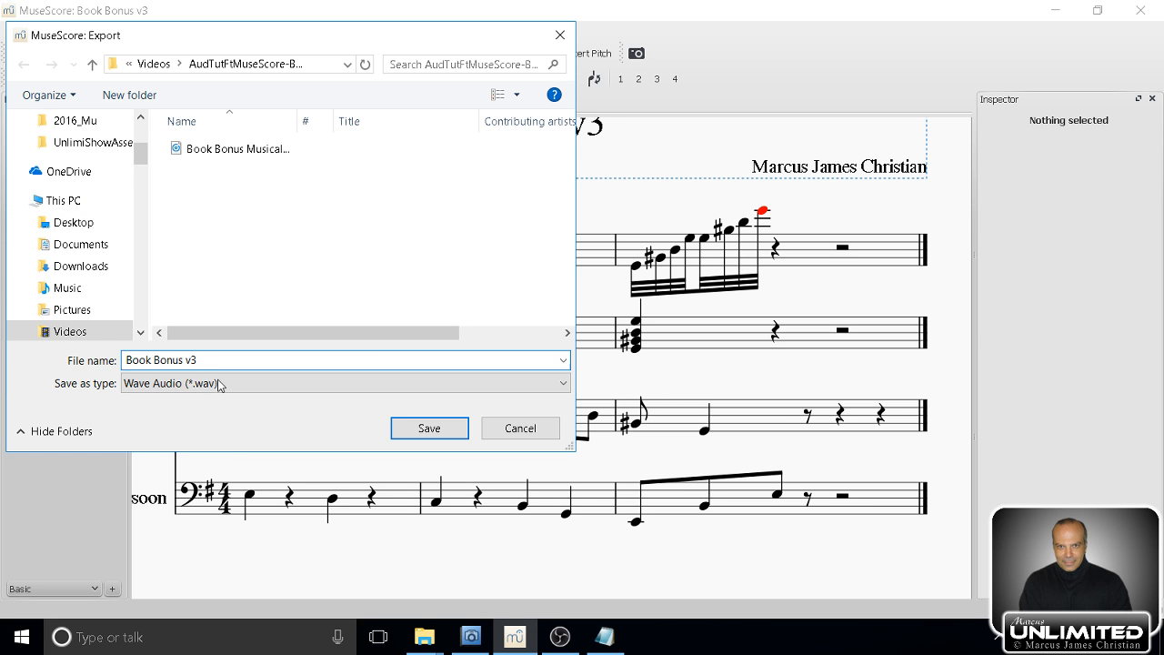
click(403, 426)
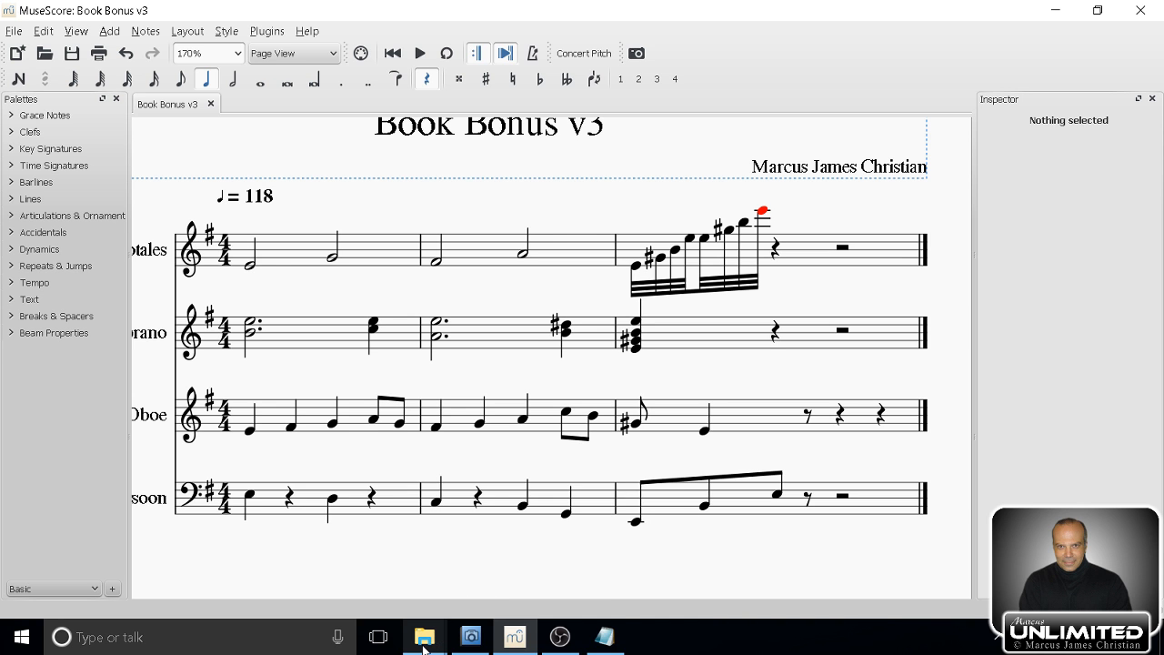
Switch to File Explorer, open the AudTutFtMuseScore-BookBonusAsset folder in Videos, and widen the Name column to show the full file names.
mouse_move(423, 648)
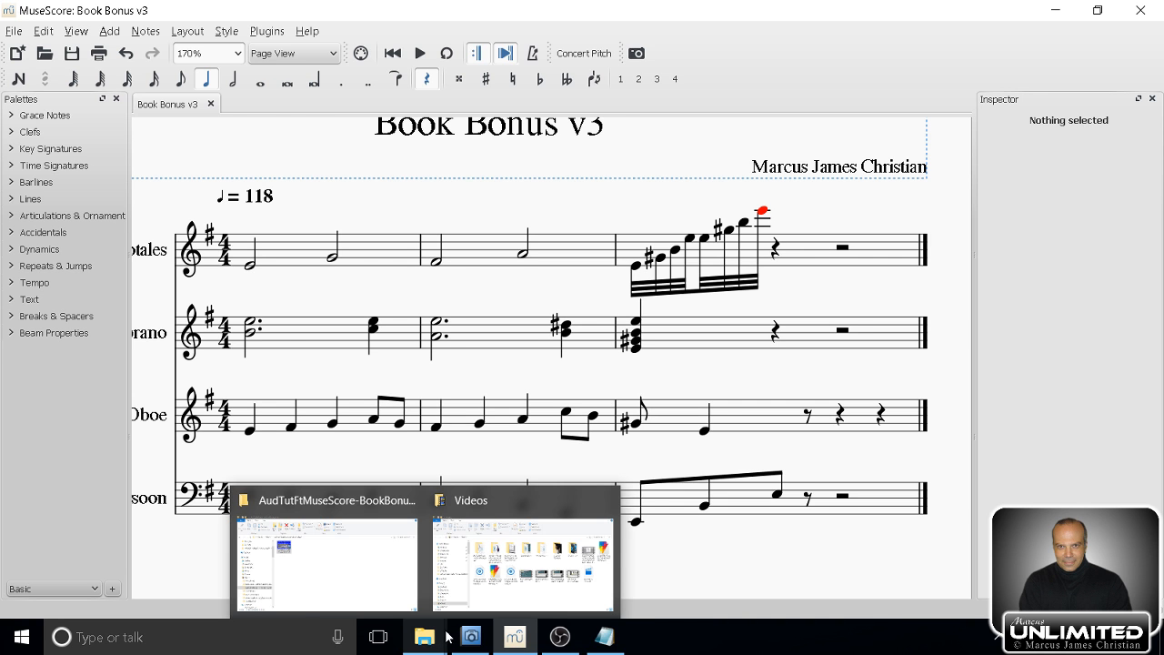
click(509, 605)
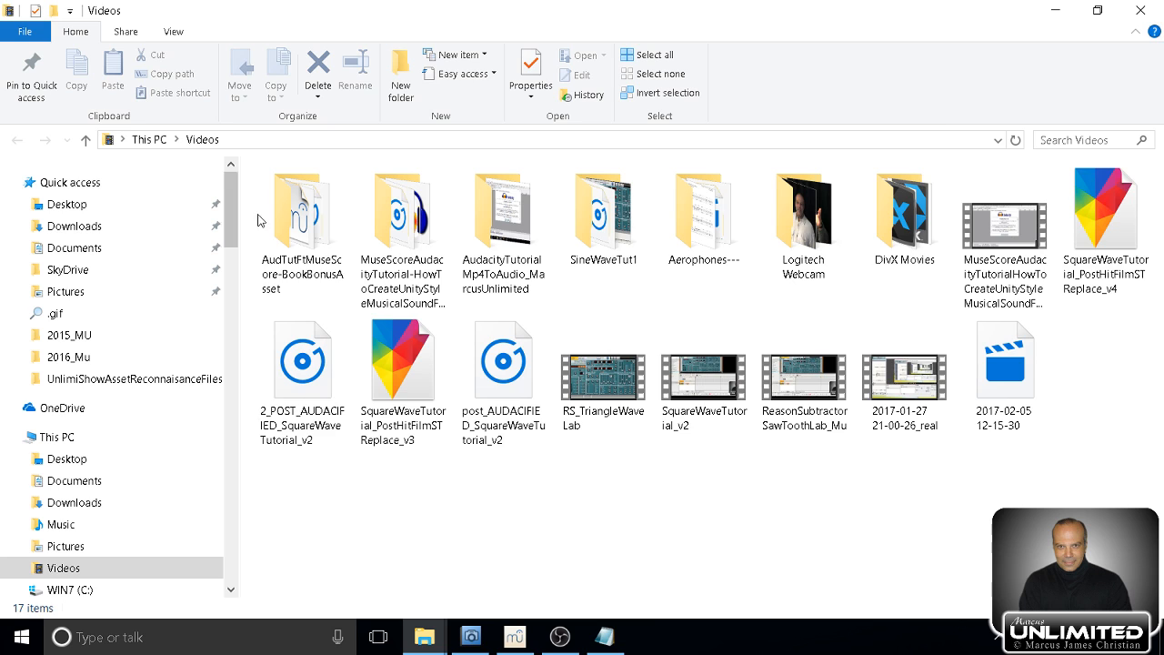
double_click(303, 218)
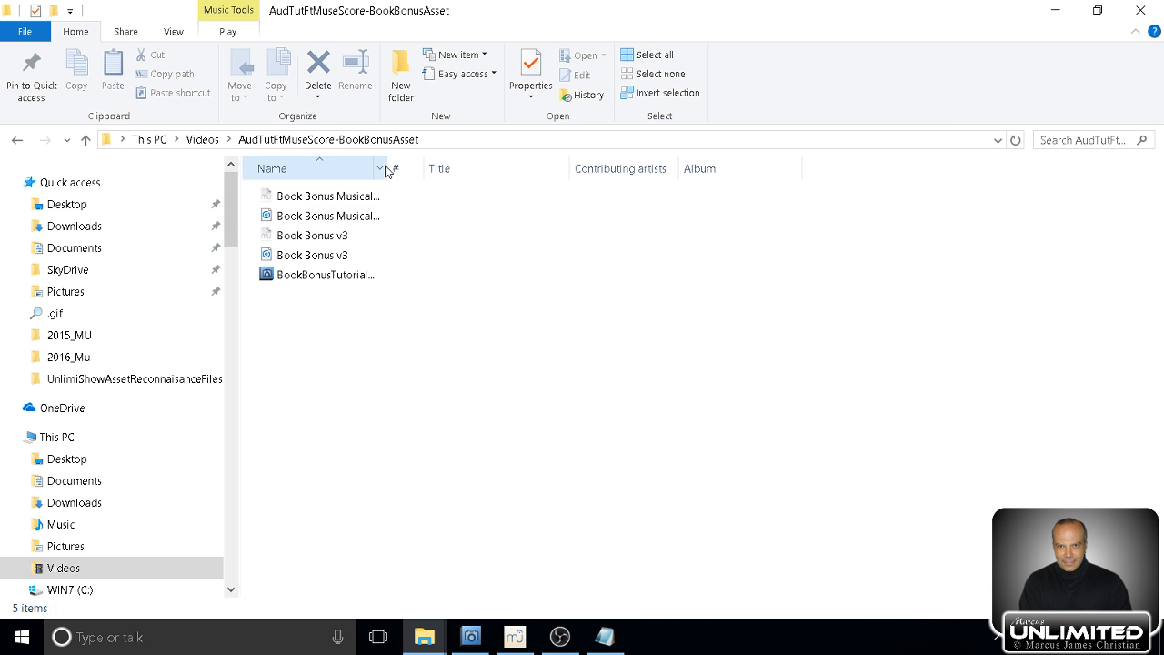
drag(393, 170, 559, 170)
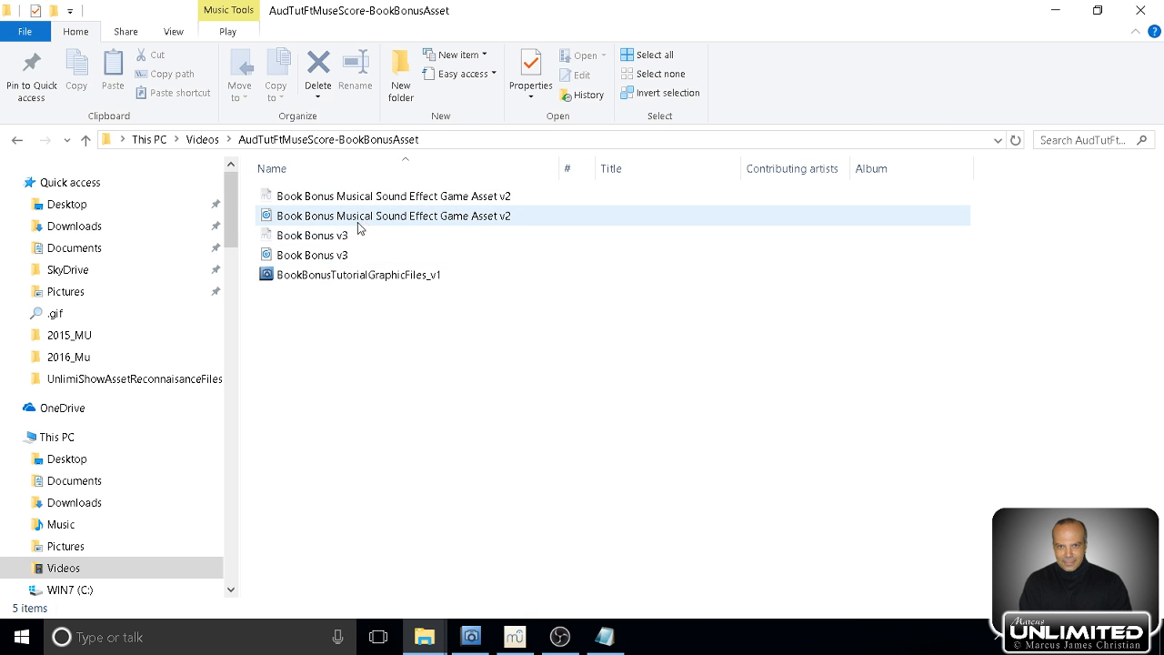
Play the exported Book Bonus v3 WAV file in Groove Music and lower the player's volume.
click(267, 257)
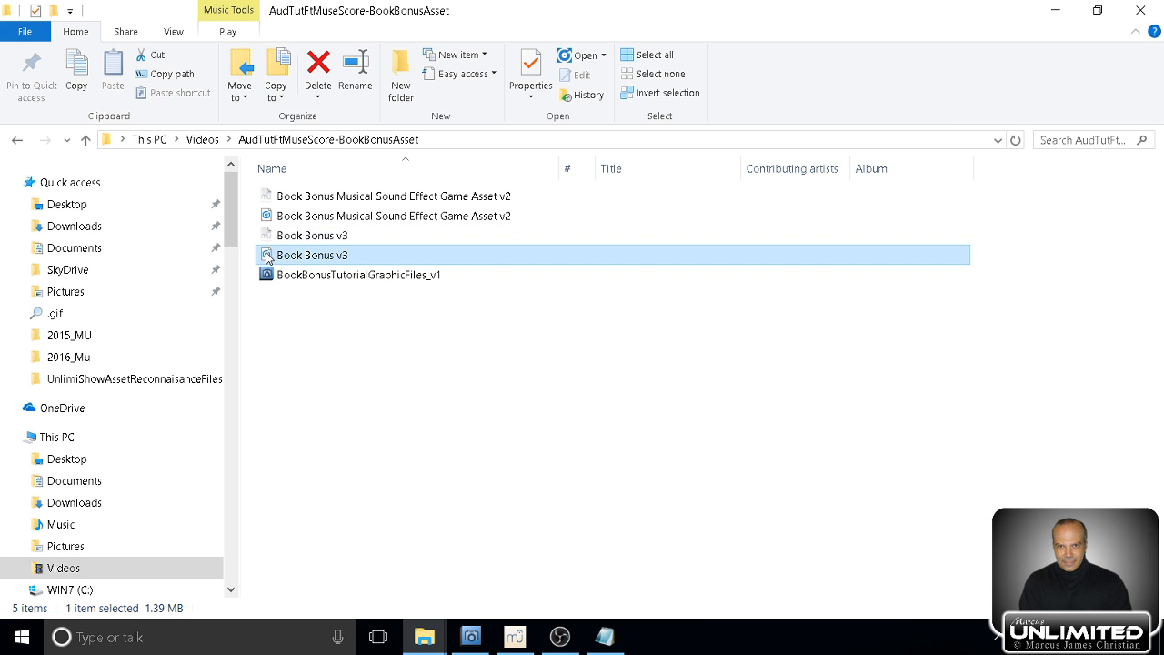
double_click(267, 257)
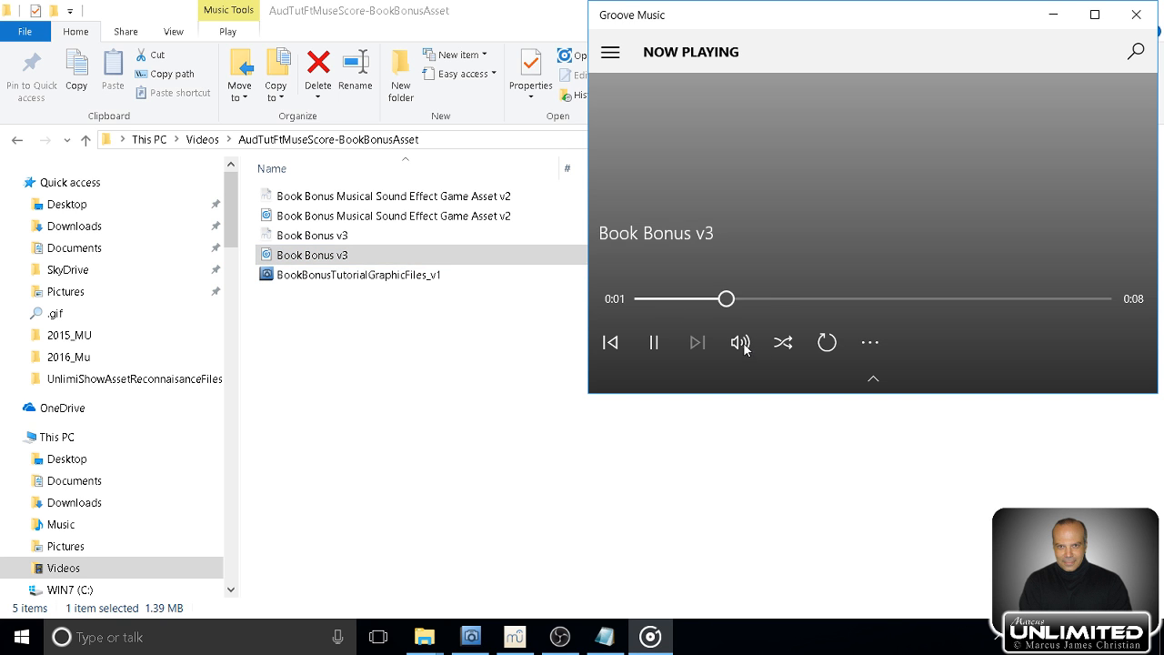
click(743, 345)
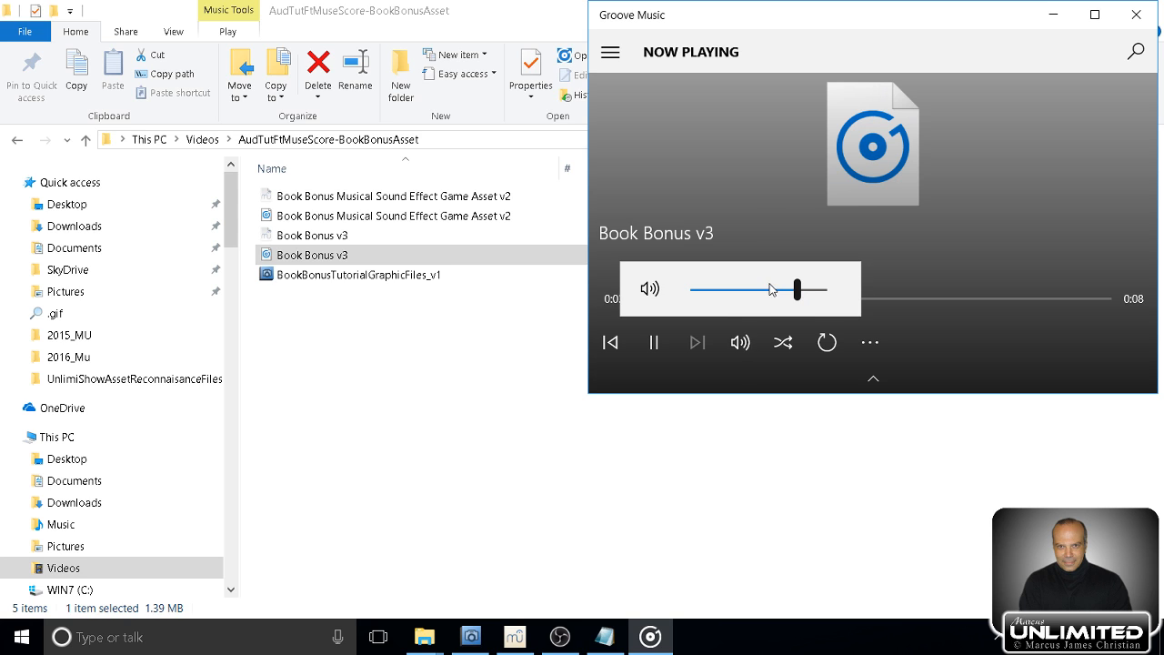
drag(797, 289, 767, 293)
click(690, 482)
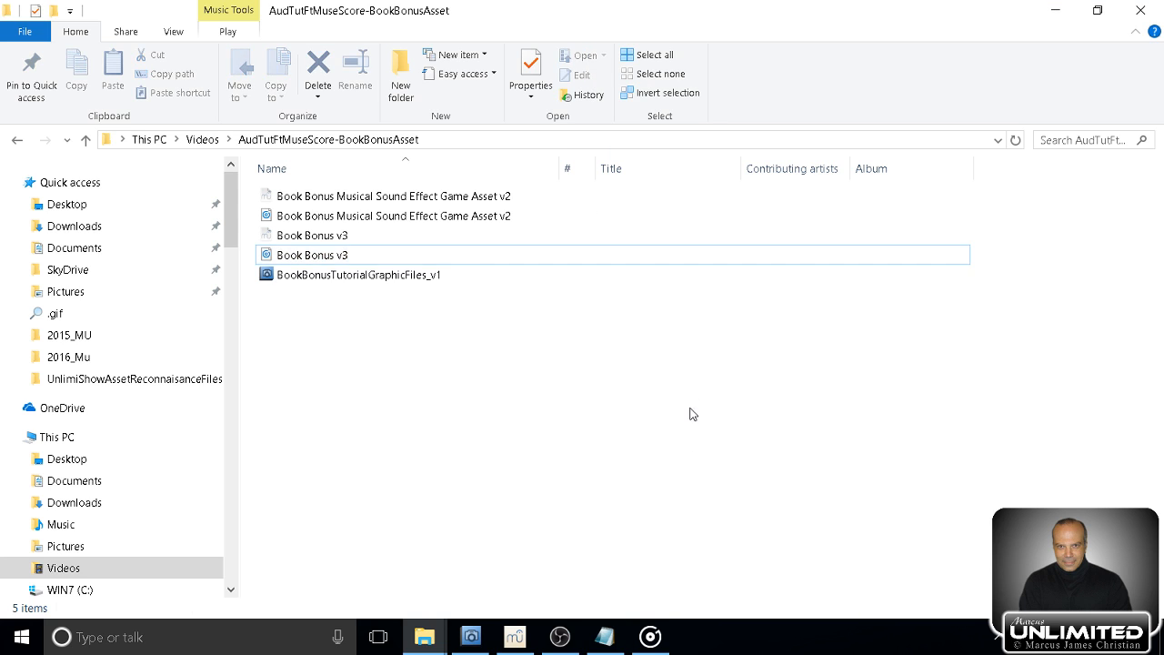
Replay the Book Bonus v3 WAV file at the lowered volume and close Groove Music.
click(309, 257)
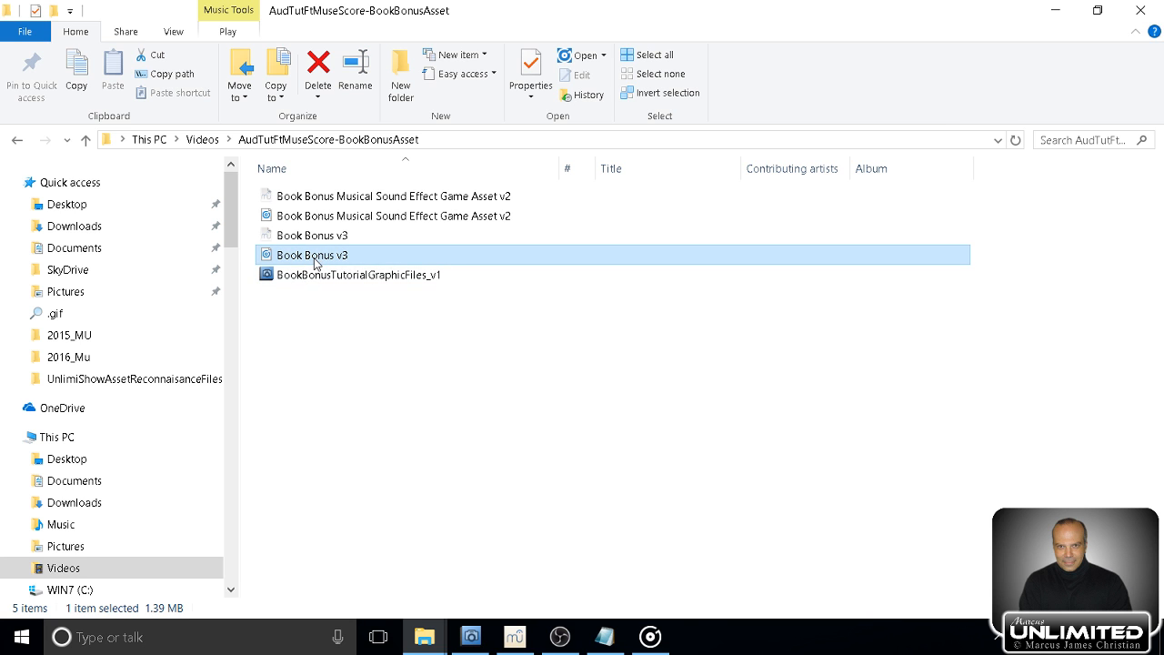
double_click(315, 260)
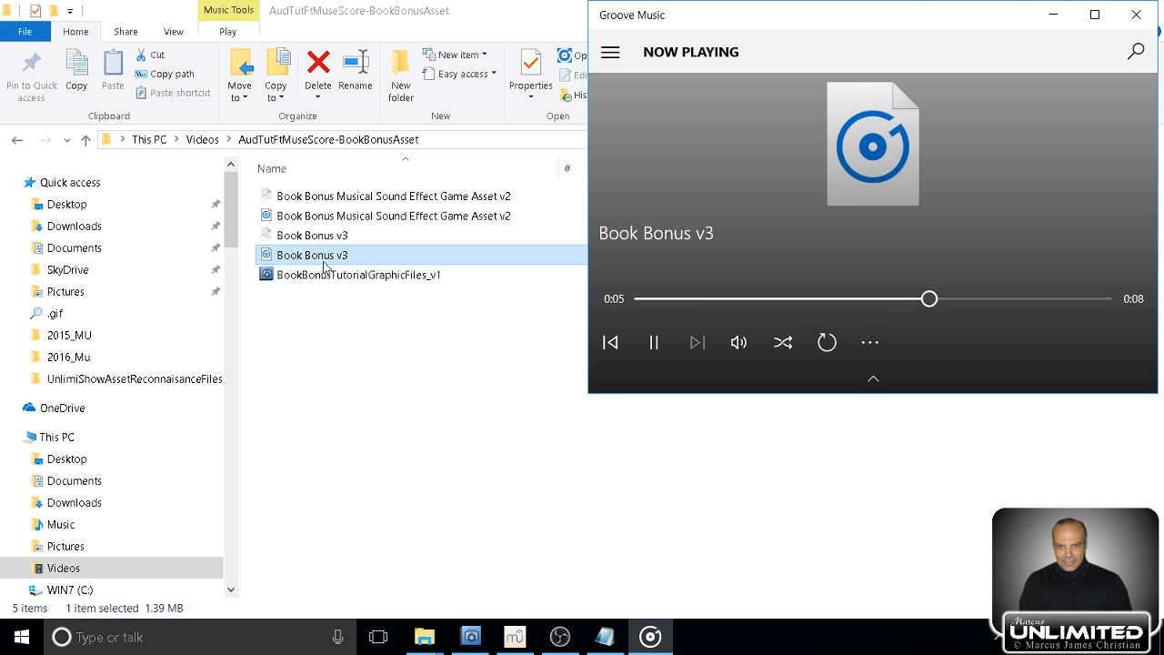
click(1137, 13)
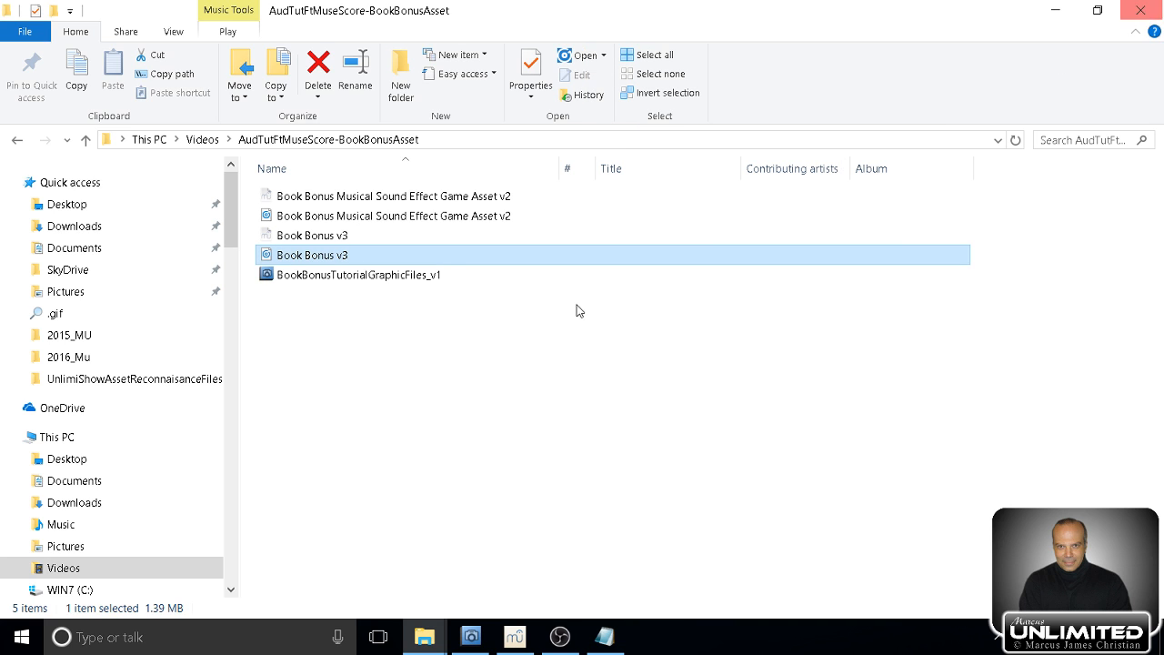
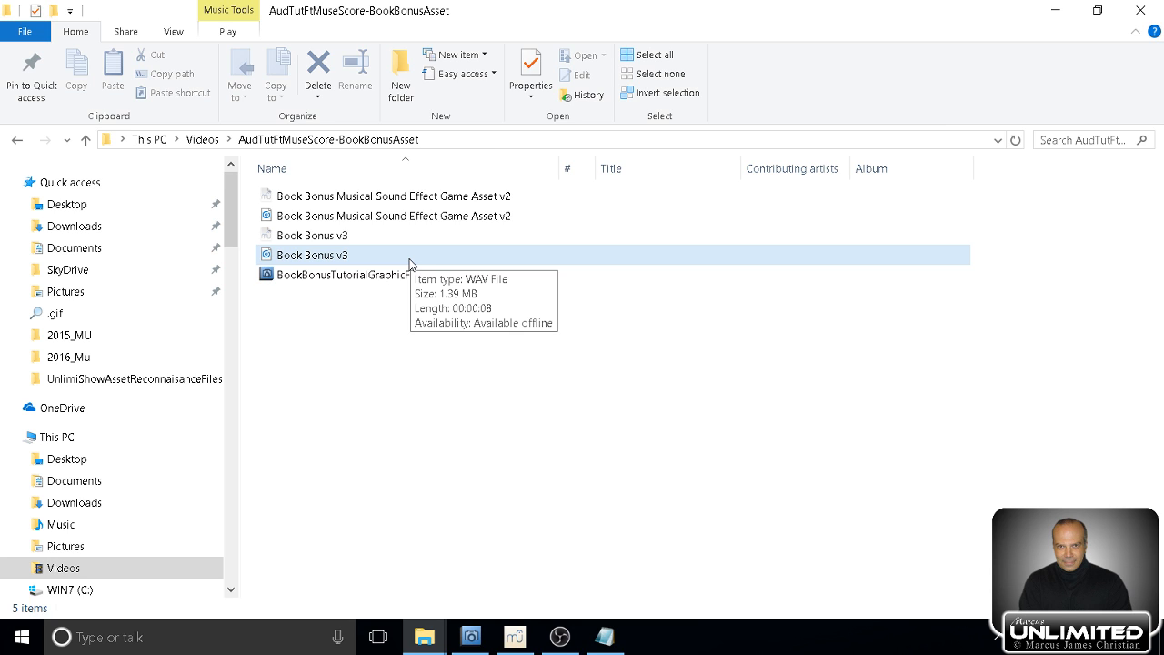
Return to MuseScore, add a p dynamic to the first note of the Contrabassoon's third measure, and play the score.
click(515, 637)
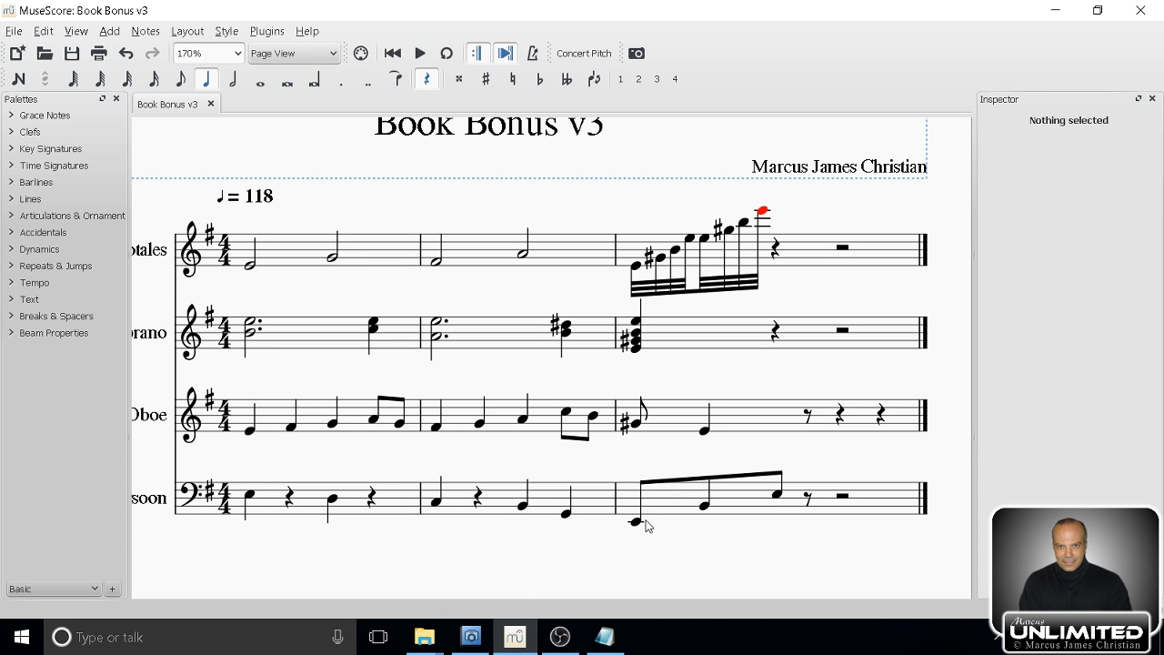
click(35, 250)
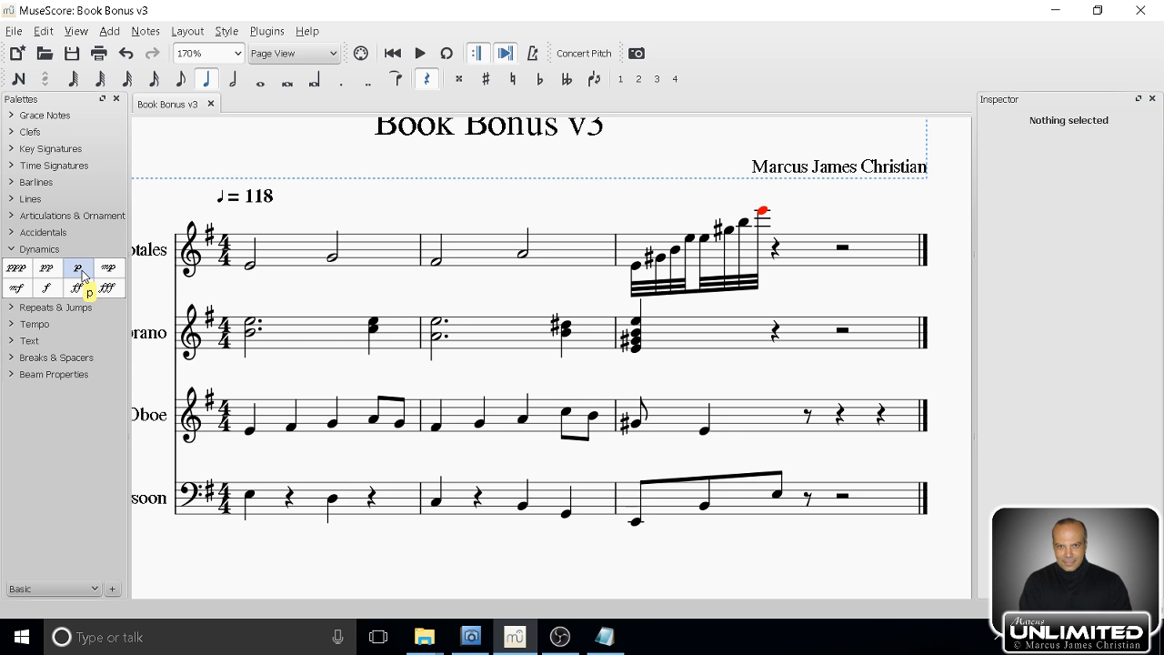
drag(82, 275, 635, 520)
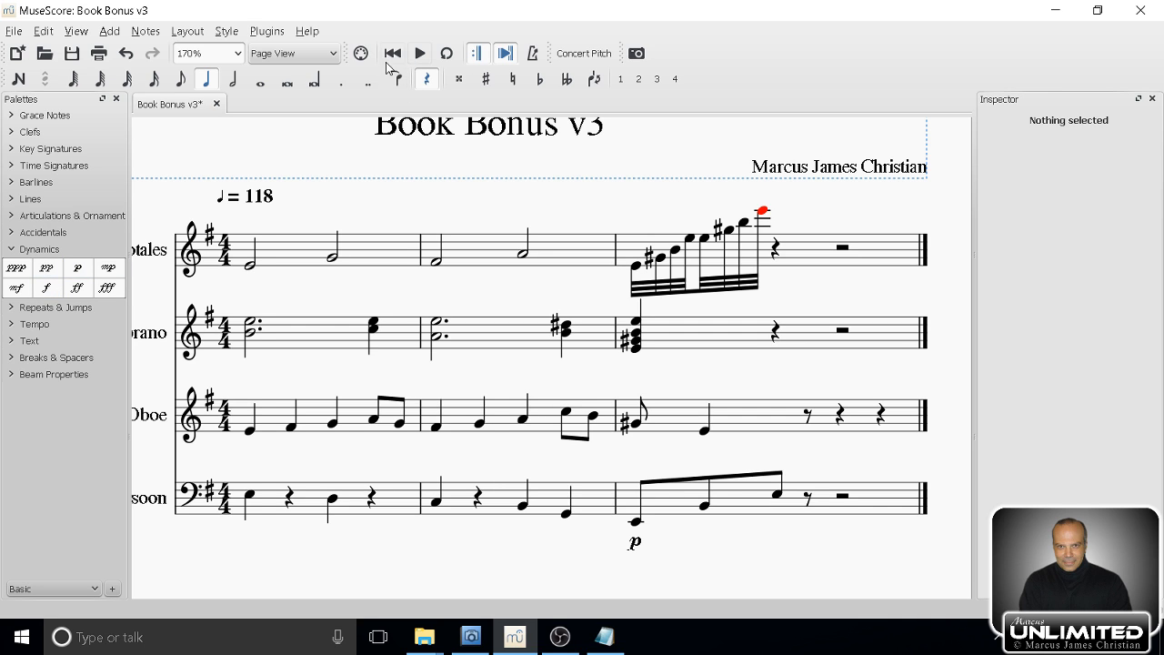
click(420, 54)
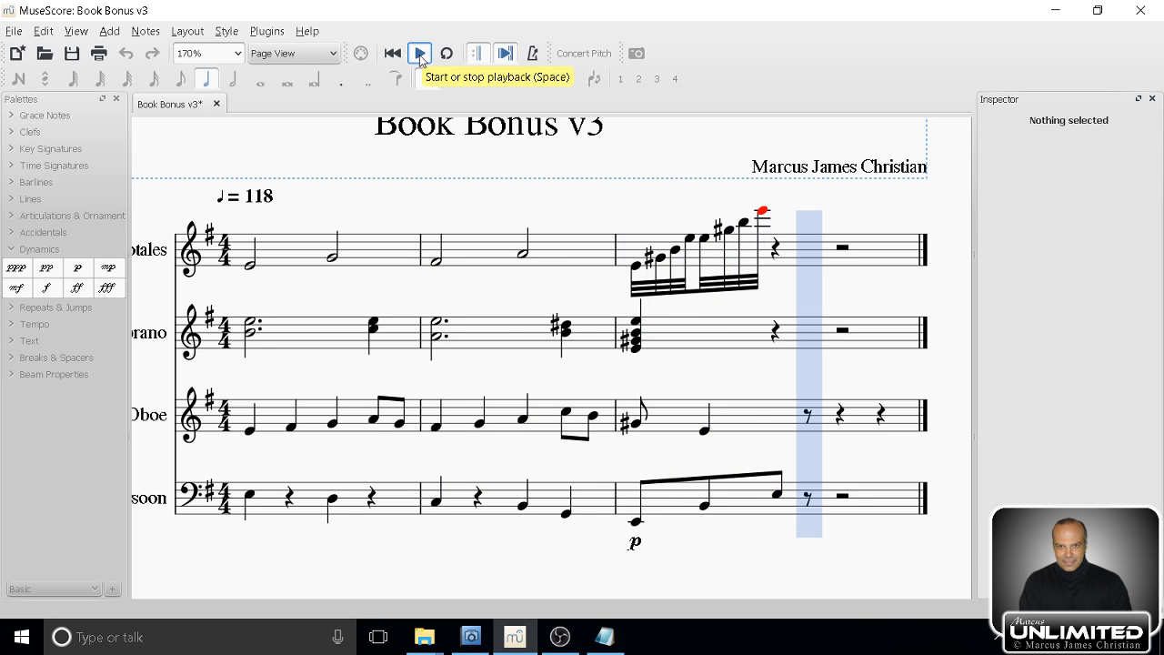
click(414, 56)
click(414, 56)
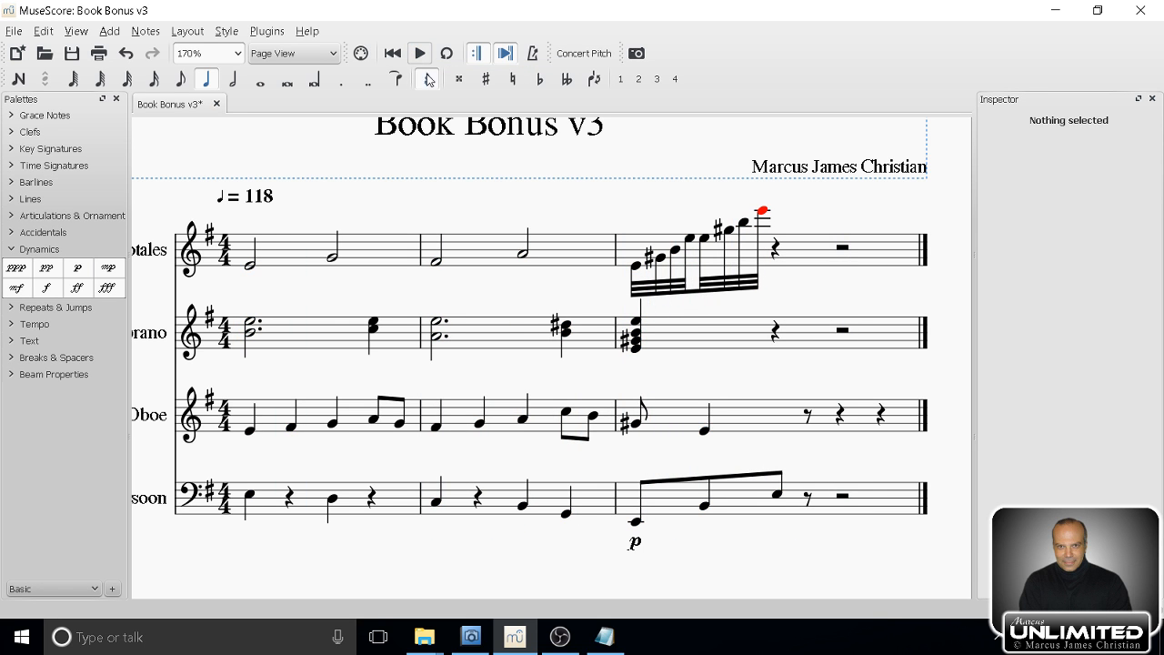
Delete the p dynamic under the Contrabassoon's third measure and save the score.
click(635, 543)
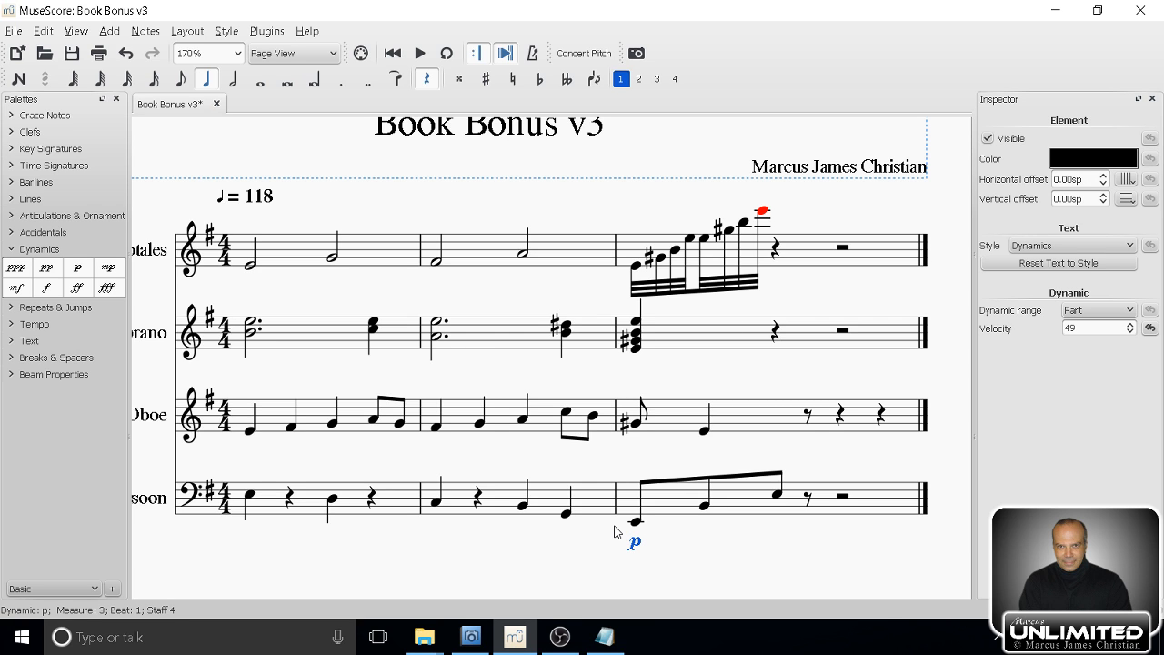
key(Delete)
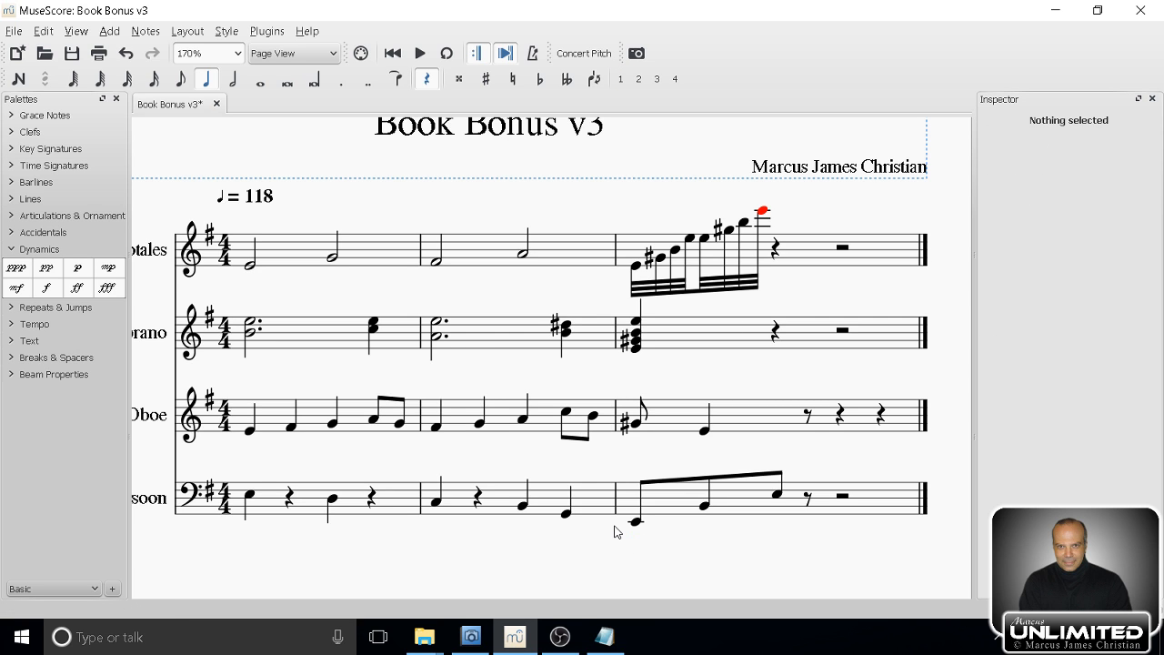
key(ctrl+s)
drag(356, 563, 450, 558)
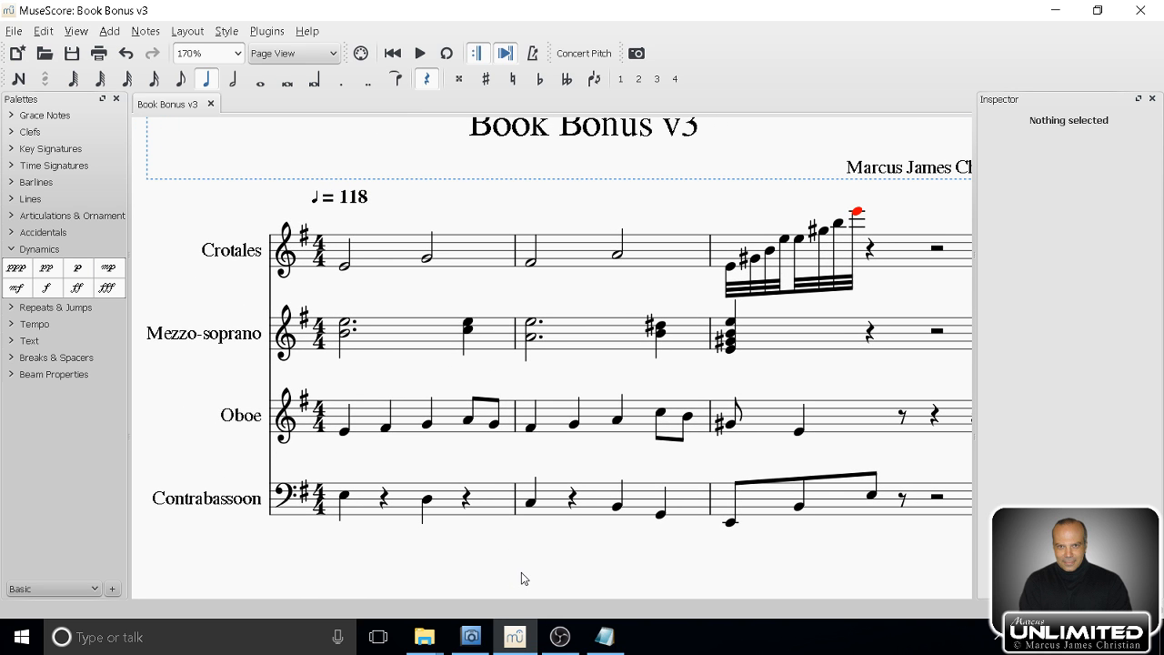
mouse_move(522, 557)
mouse_down()
mouse_move(515, 551)
mouse_move(519, 564)
mouse_up()
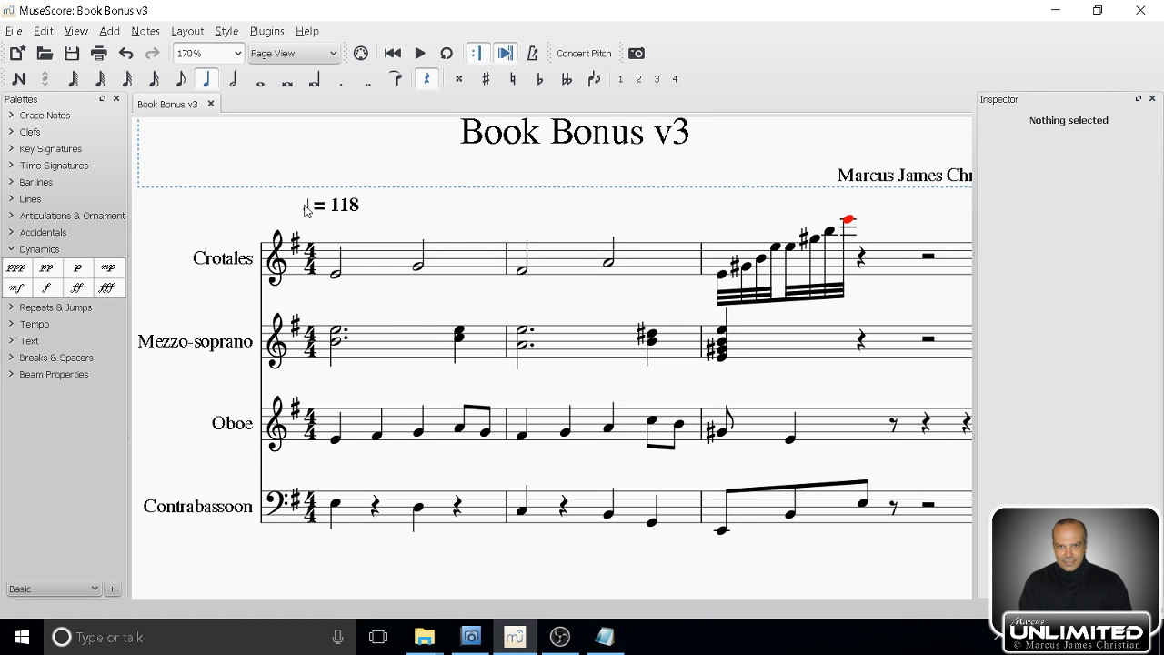
drag(618, 561, 607, 526)
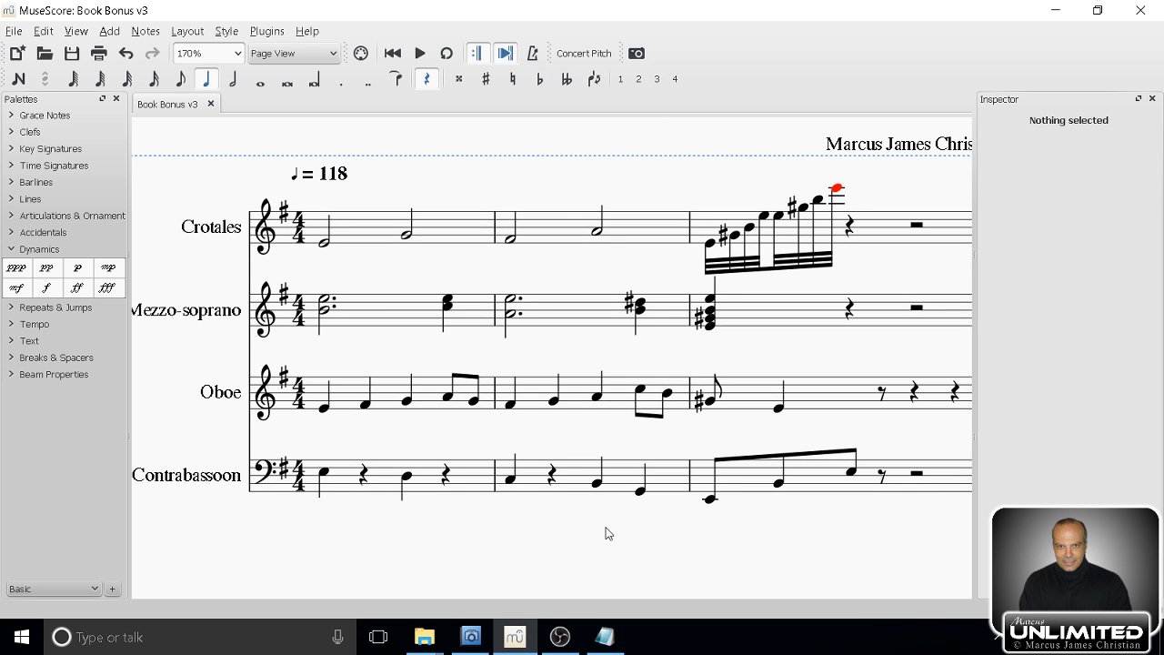